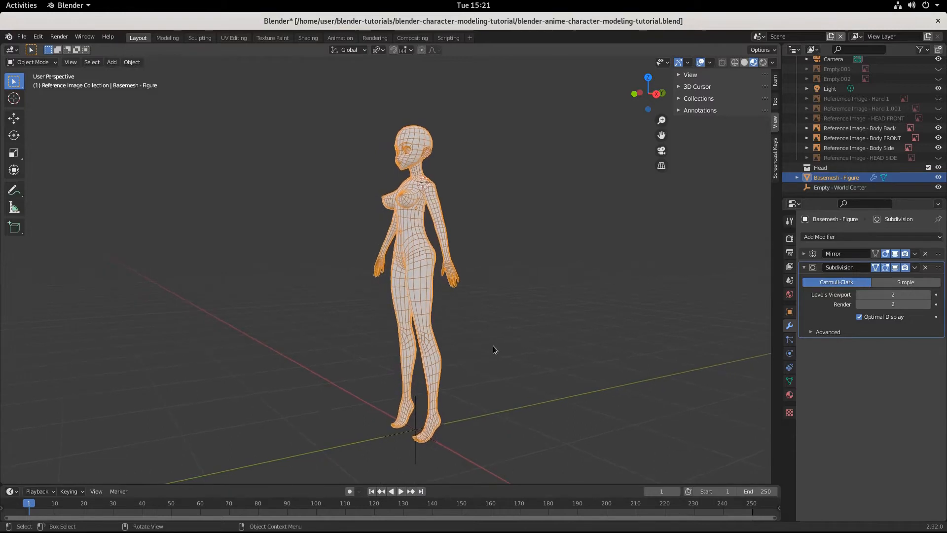
- Examine the base mesh figure from the front and side, and up close around the head and upper body
scroll(493, 345, "up", 3)
scroll(493, 346, "down", 3)
middle_click_drag(494, 345, 602, 338)
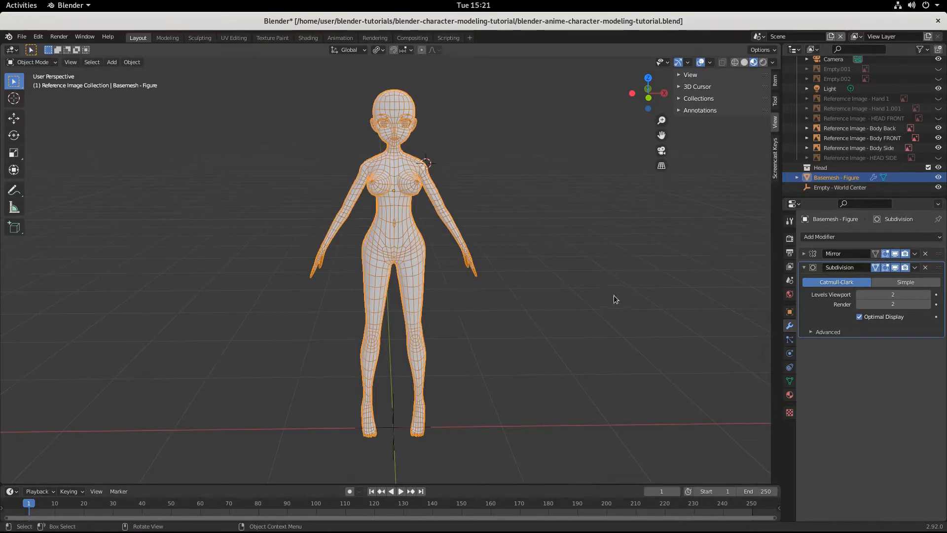
middle_click_drag(580, 306, 501, 279)
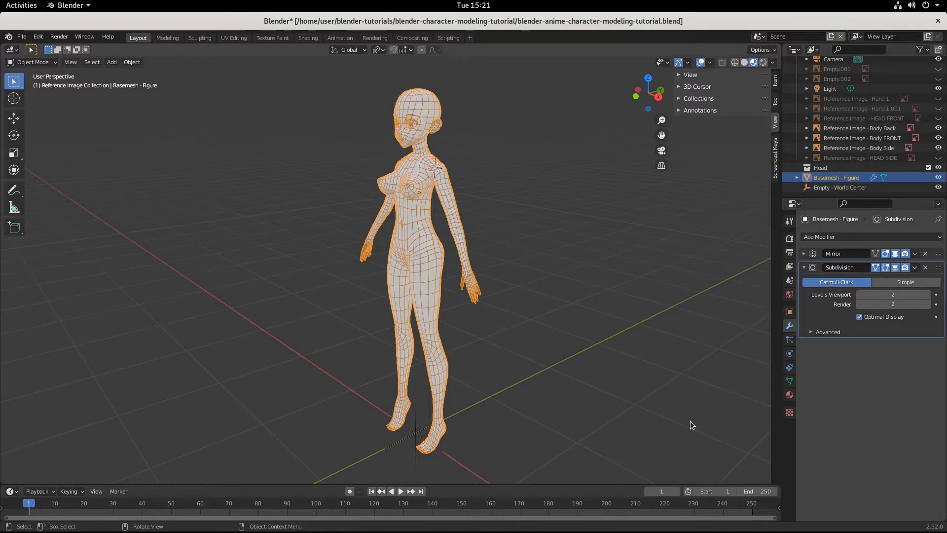
mouse_move(569, 324)
middle_mouse_down()
mouse_move(402, 304)
mouse_move(555, 332)
middle_mouse_up()
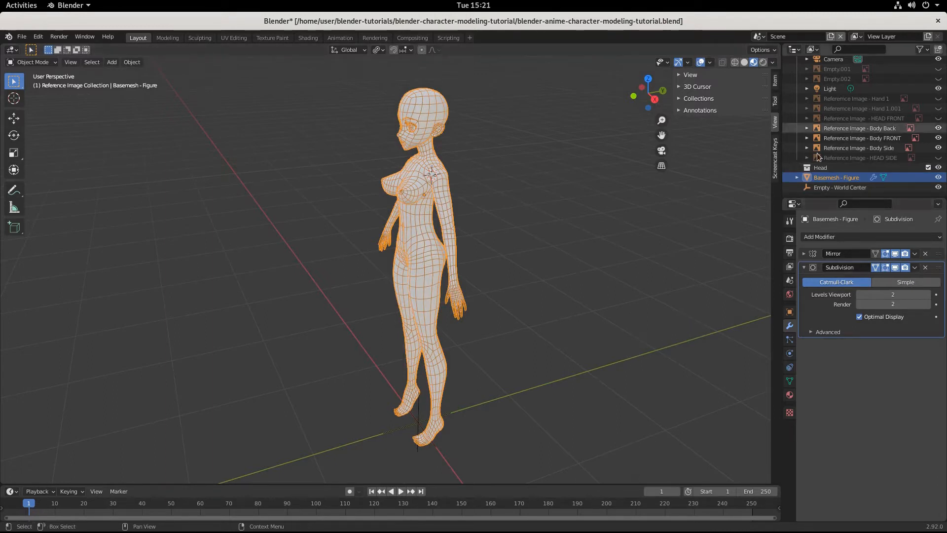
middle_click_drag(437, 276, 493, 262)
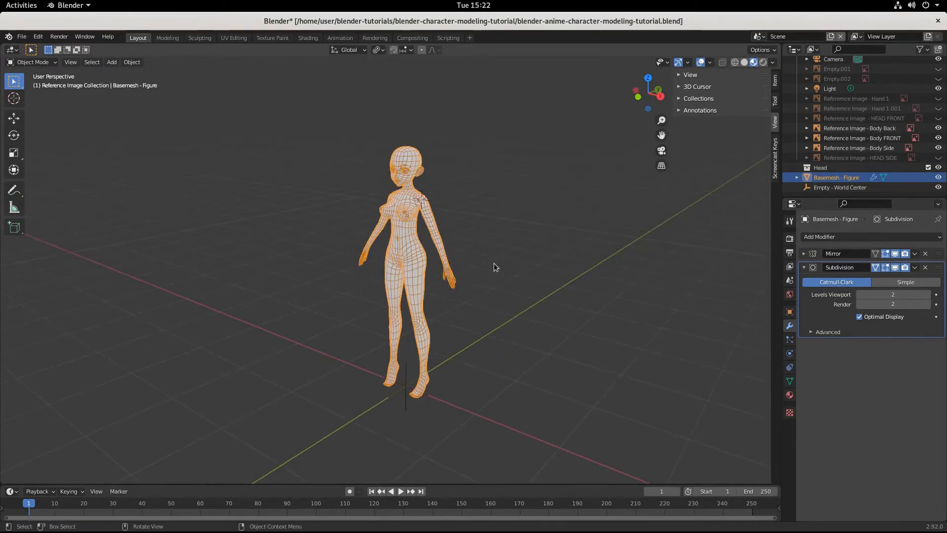
middle_click_drag(513, 345, 616, 381)
scroll(580, 343, "up", 5)
middle_click_drag(703, 368, 580, 251)
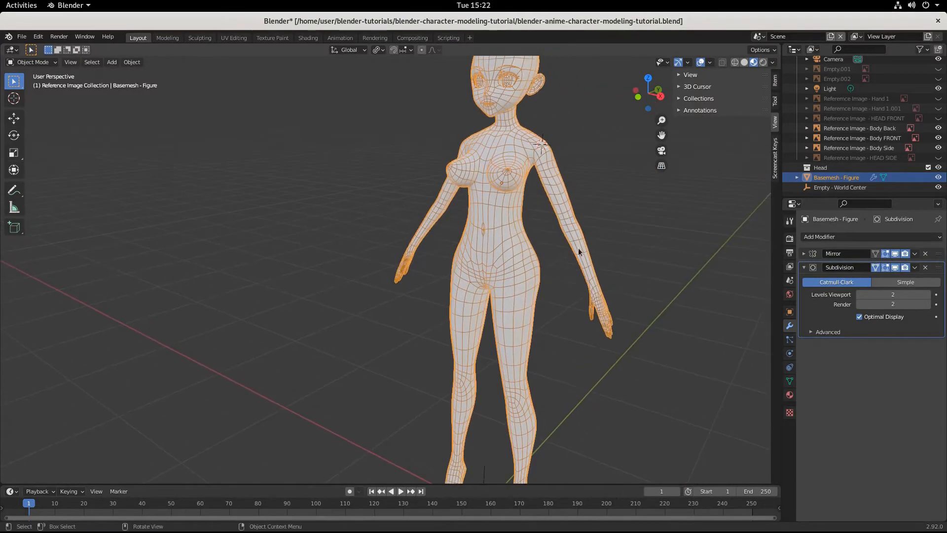
scroll(606, 218, "down", 3)
middle_click_drag(607, 220, 744, 391, "shift")
scroll(744, 392, "up", 3)
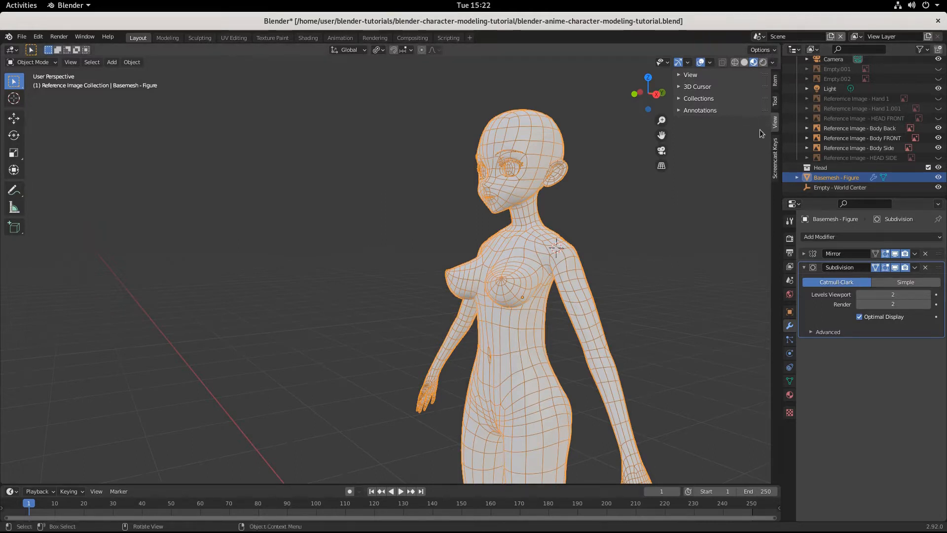
- Show the Screencast Keys settings and split the 3D viewport into two side-by-side areas
left_click(776, 162)
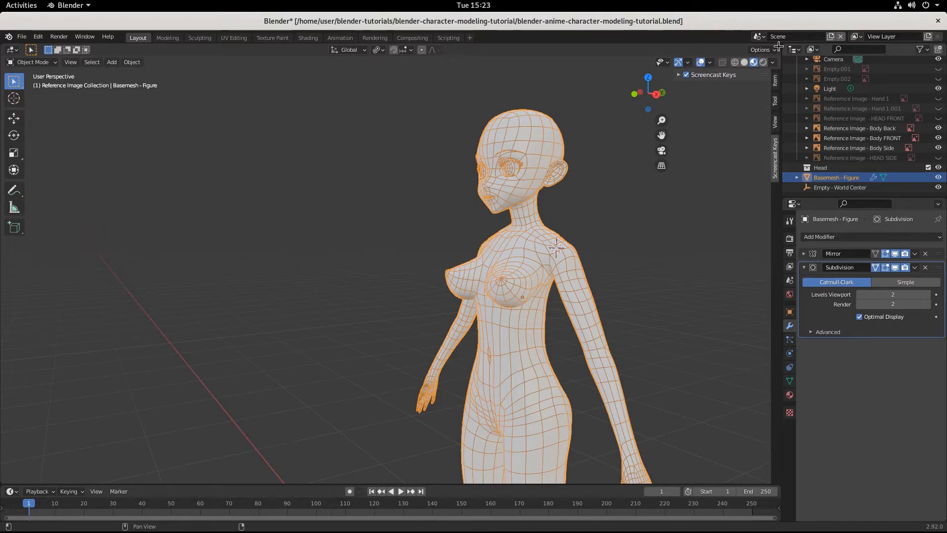
left_click_drag(778, 45, 413, 117)
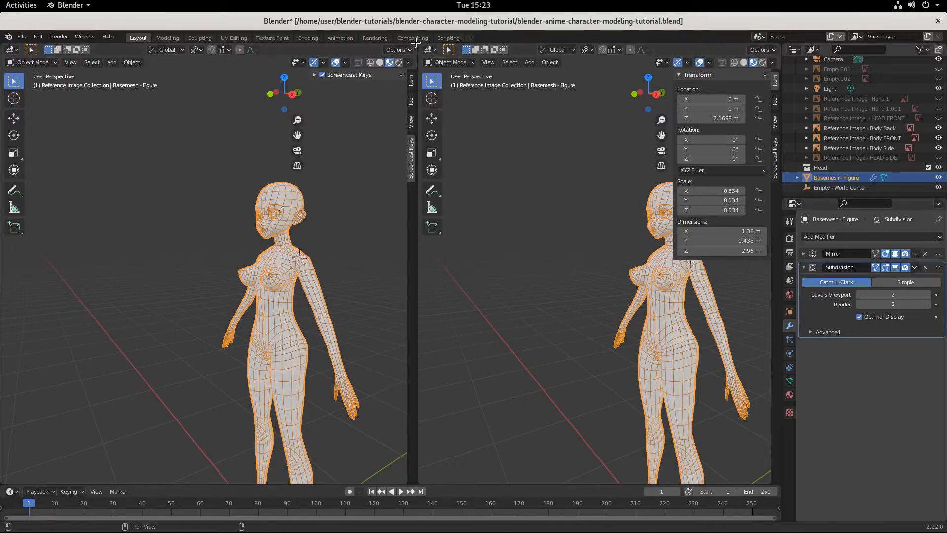
- Split one of the side-by-side viewports into two stacked areas, hide the toolbar and sidebar in the upper one, and narrow the stack
left_click_drag(414, 45, 360, 252)
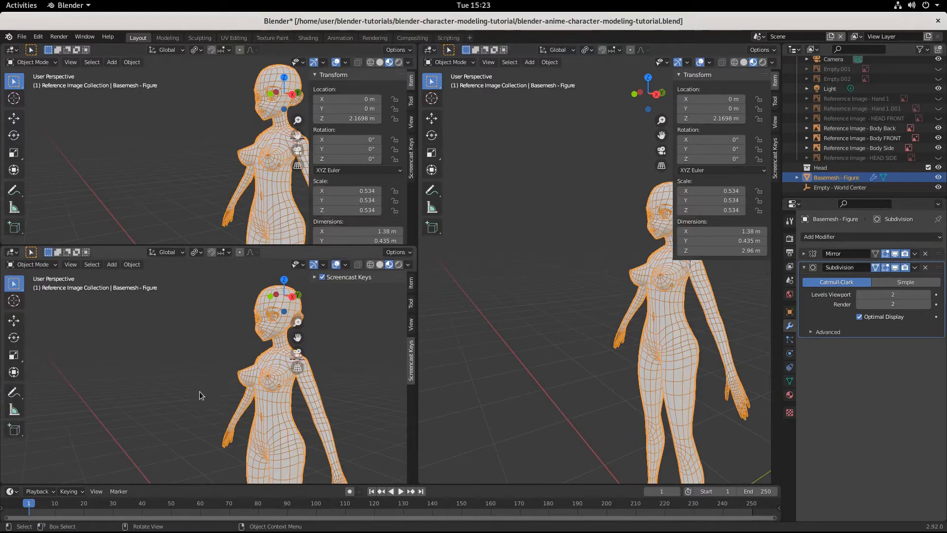
key("t")
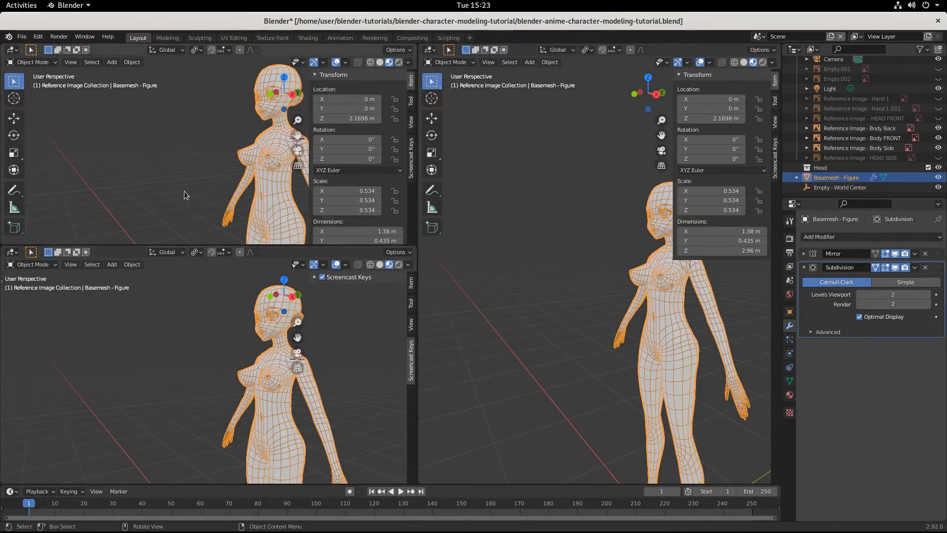
key("t")
key("n")
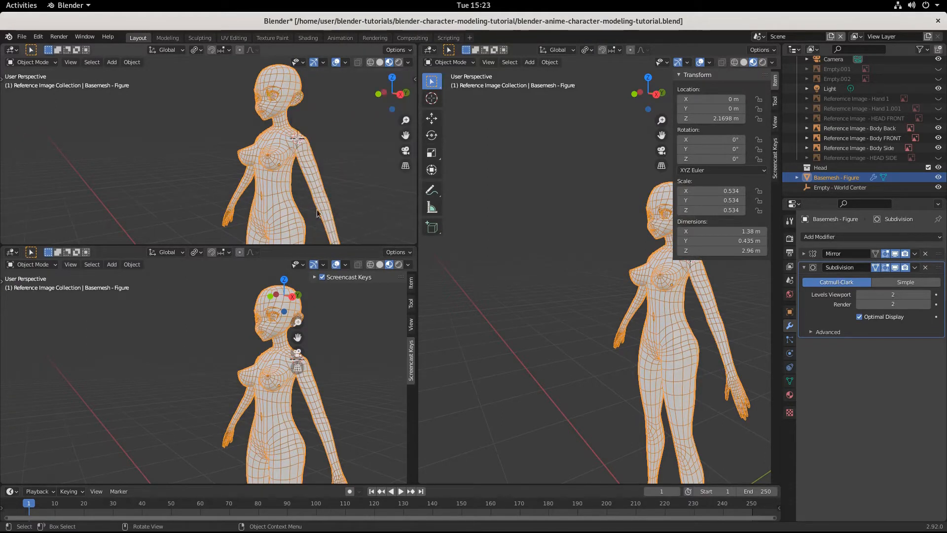
middle_click_drag(587, 343, 420, 297)
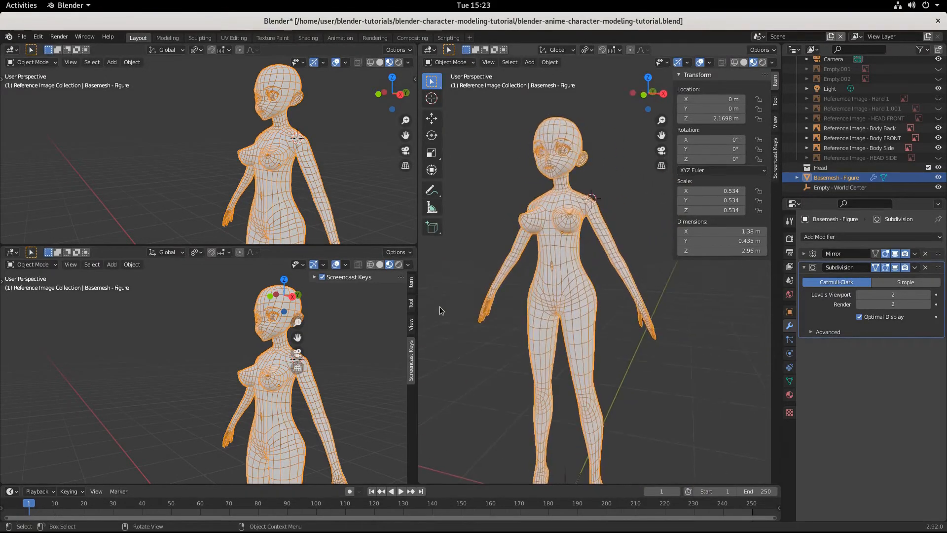
left_click_drag(417, 257, 380, 257)
- Turn the stacked areas into a Timeline and a Python Console, and merge them into a single console area
left_click(12, 50)
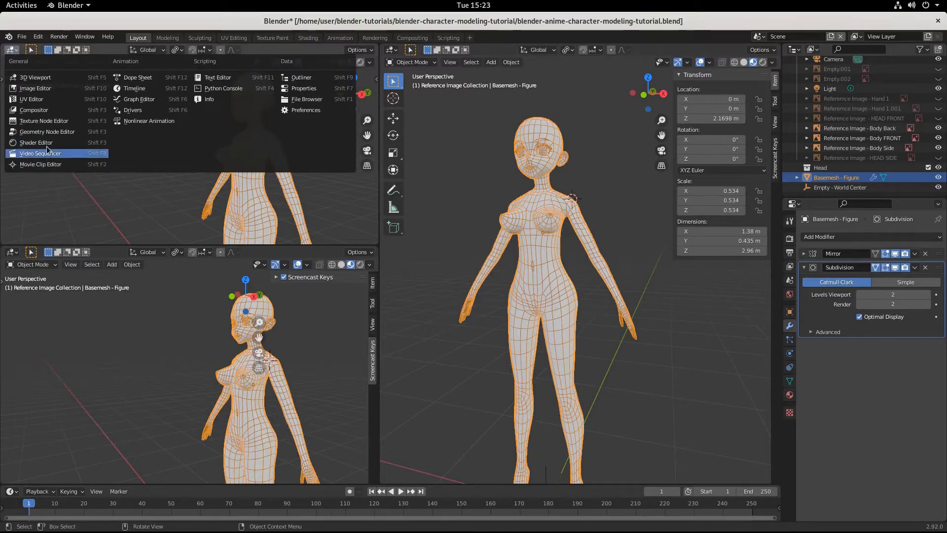
left_click(133, 89)
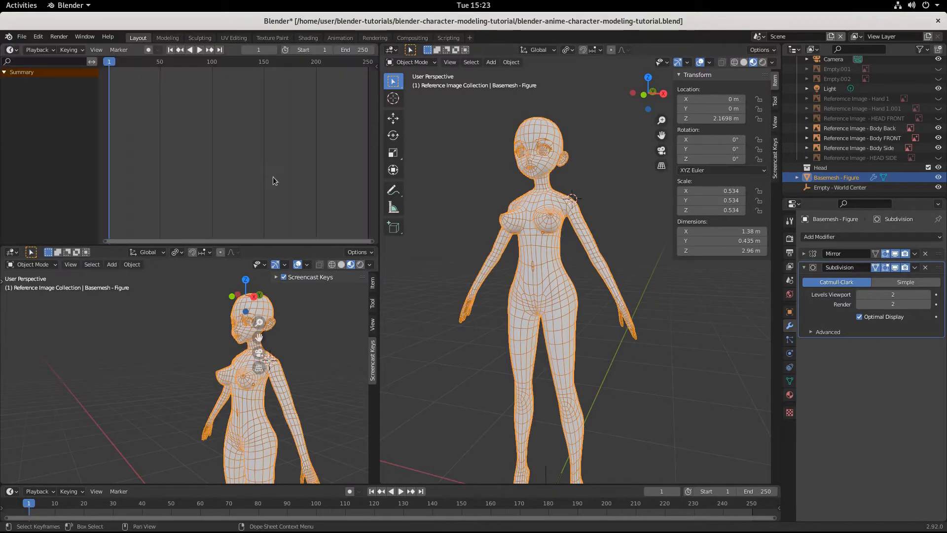
left_click(12, 251)
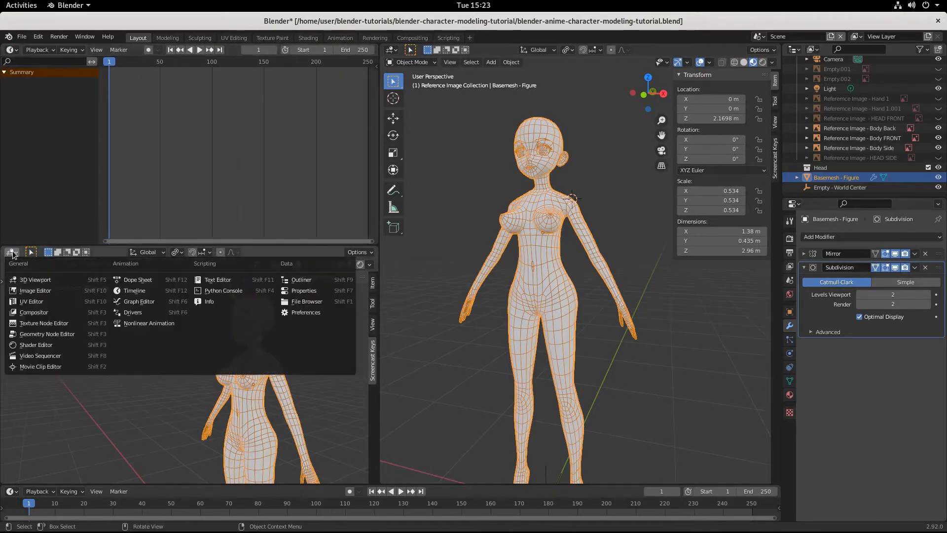
left_click(236, 290)
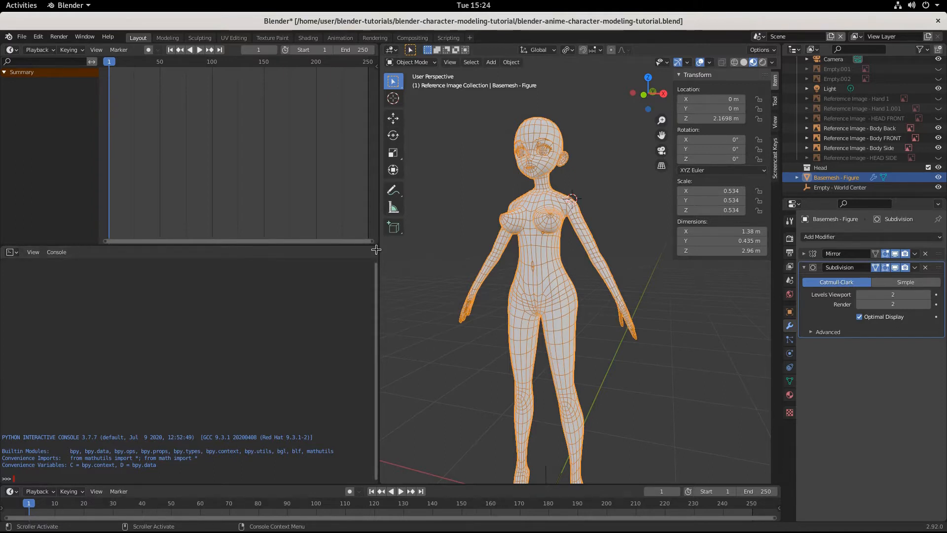
left_click_drag(374, 246, 368, 243)
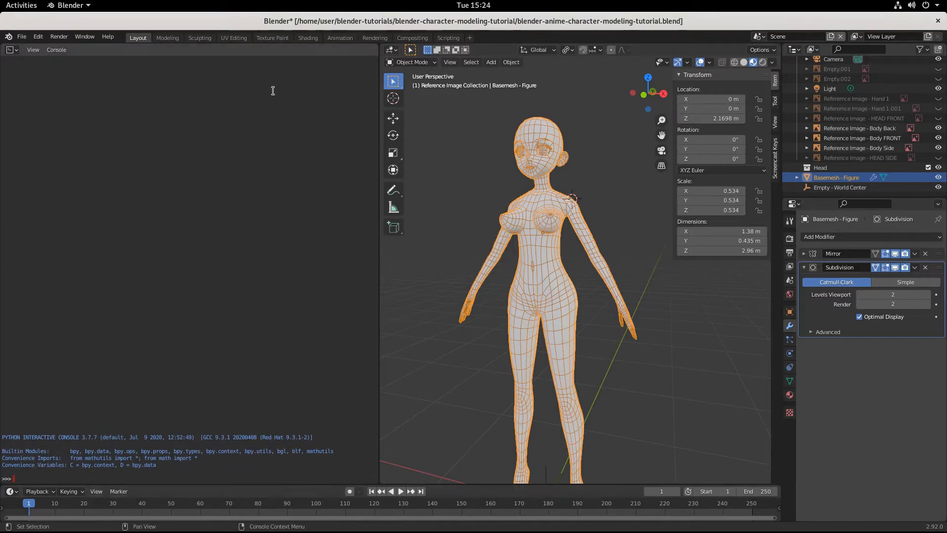
- Narrow the Python Console area beside the 3D viewport and switch it to an Image Editor
left_click(381, 208)
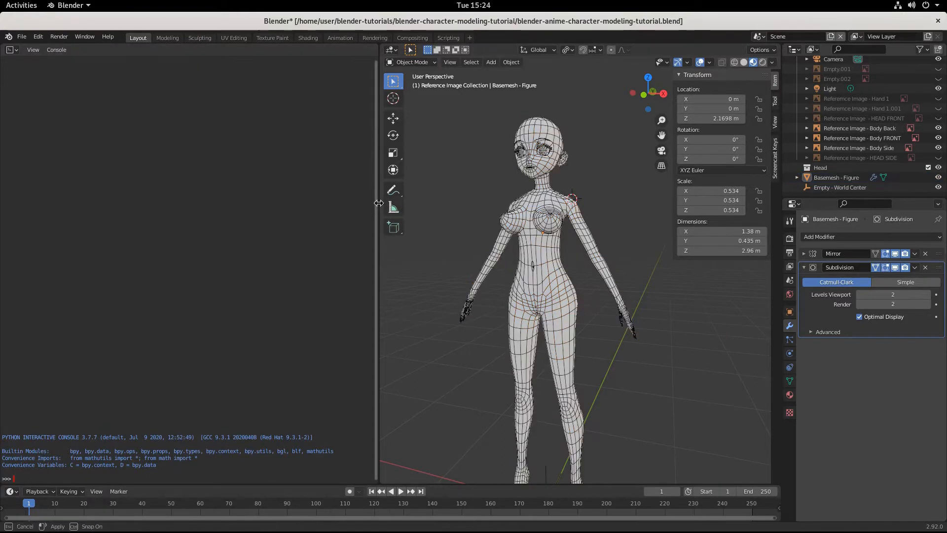
left_click_drag(380, 207, 356, 205)
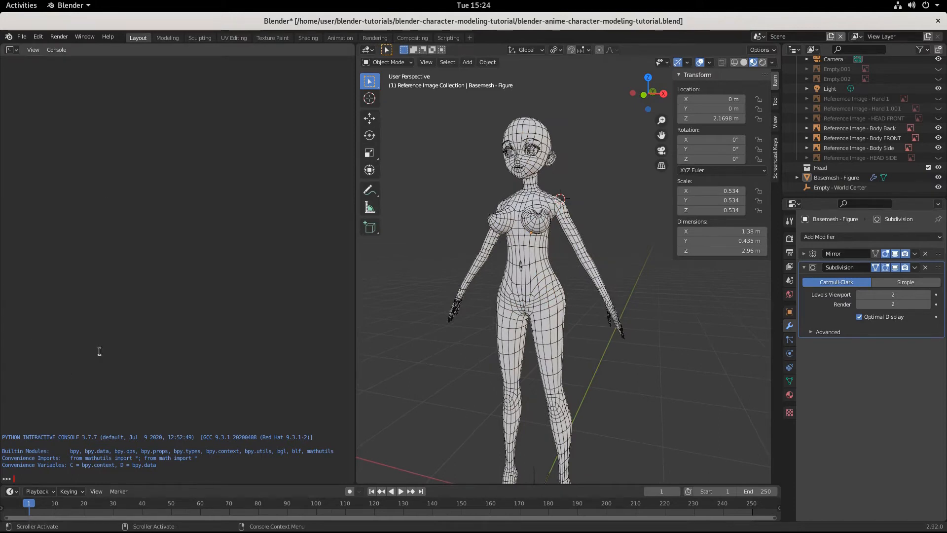
left_click_drag(355, 292, 306, 300)
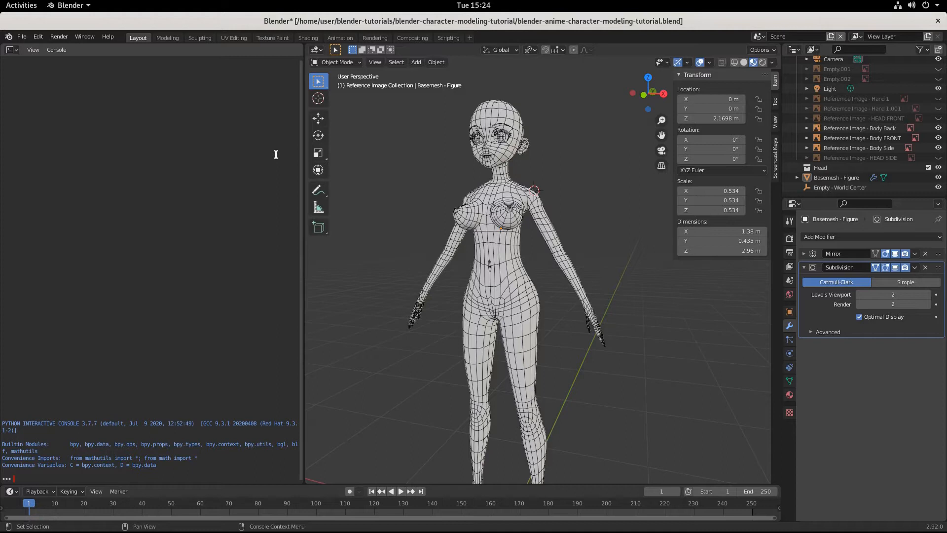
left_click(10, 50)
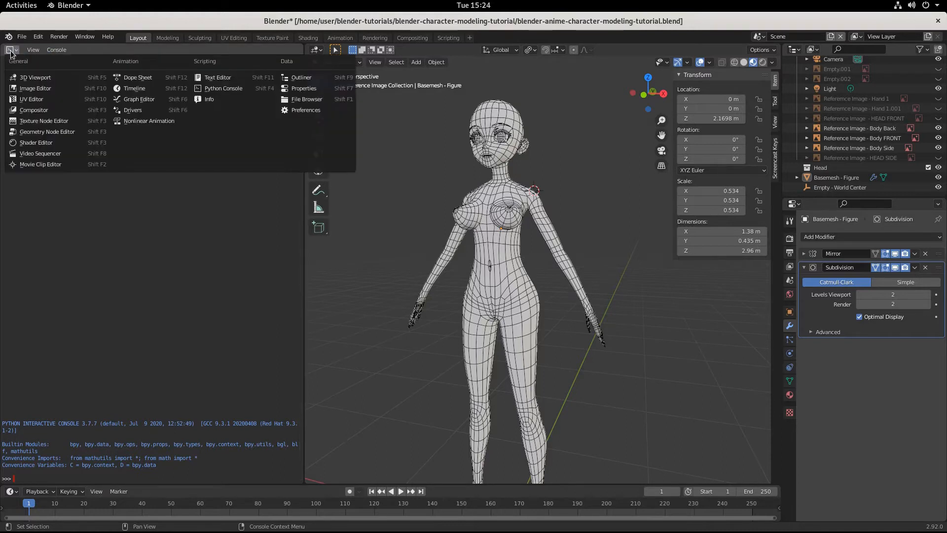
left_click(29, 88)
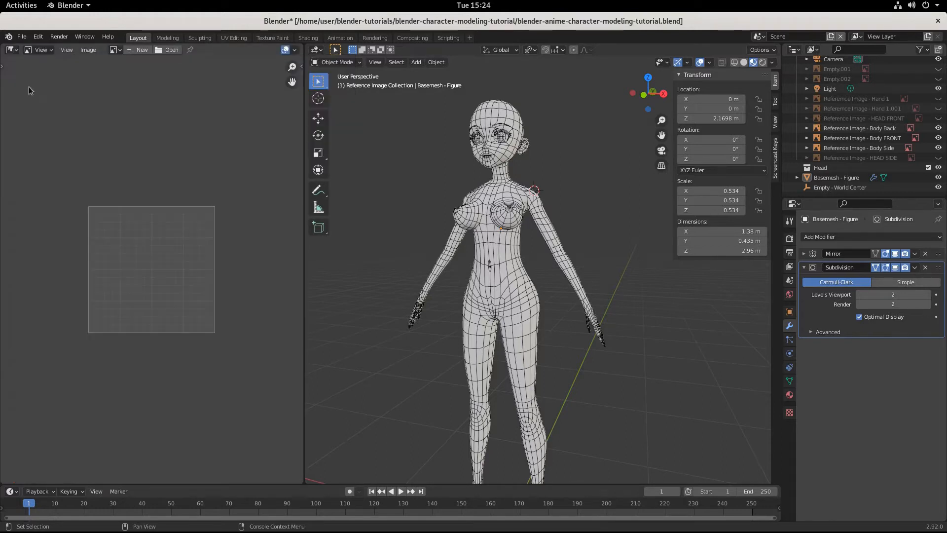
- Load anime-hair-reference.png into the Image Editor and narrow that area around the character
left_click(172, 49)
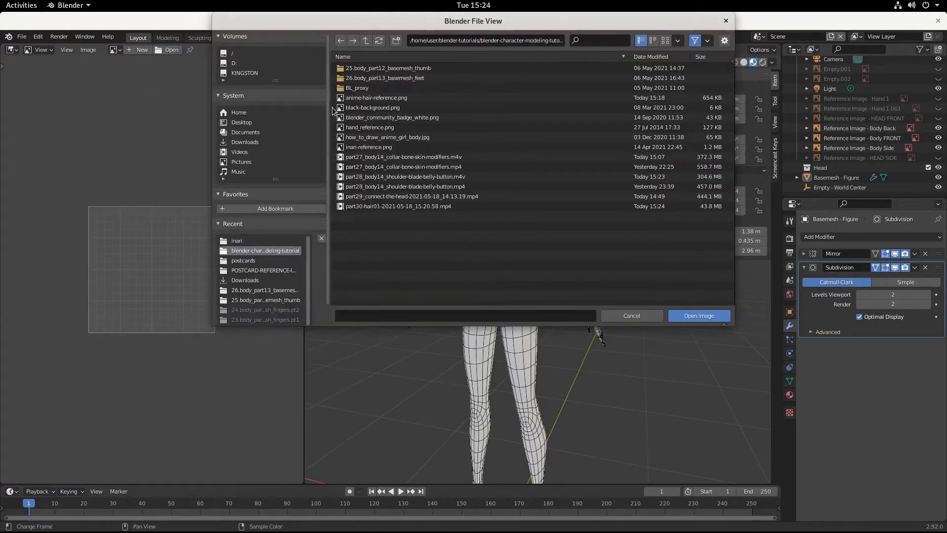
left_click(368, 98)
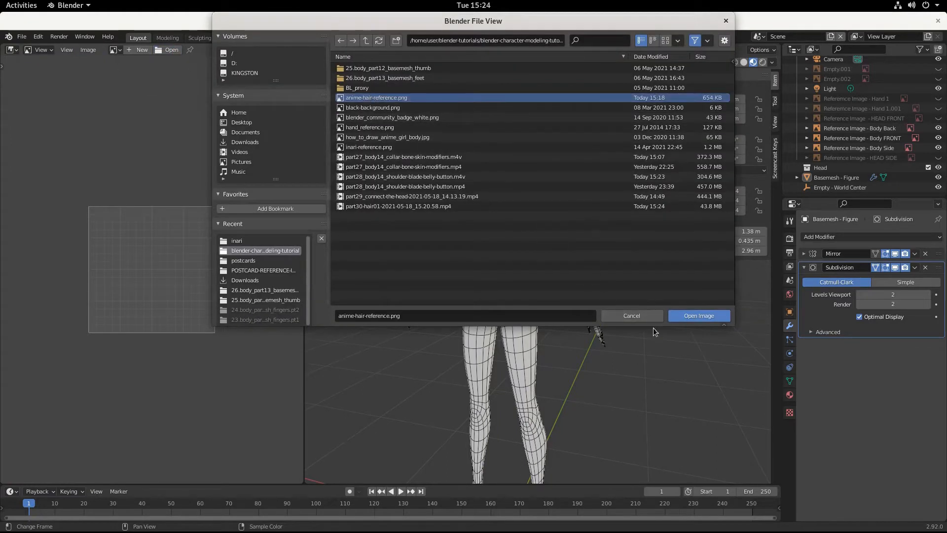
left_click(699, 318)
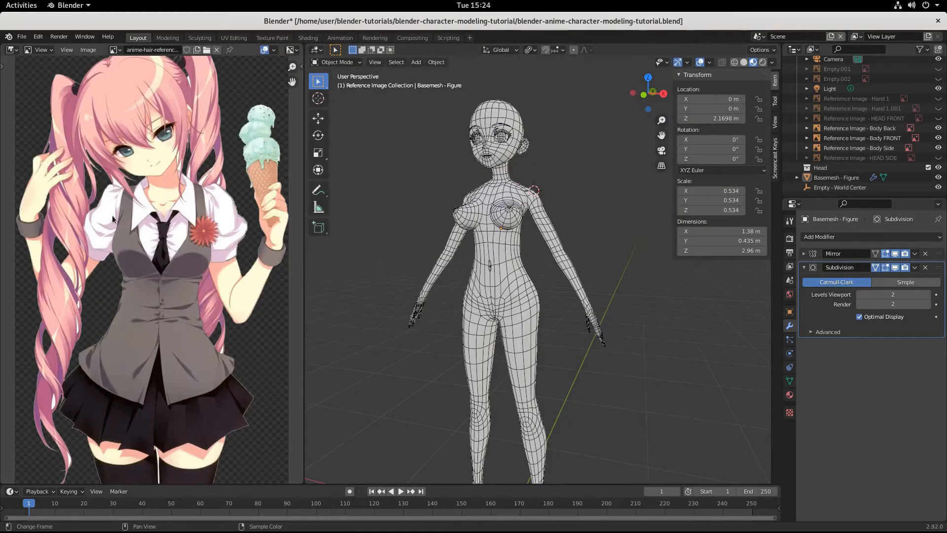
middle_click_drag(164, 217, 174, 260)
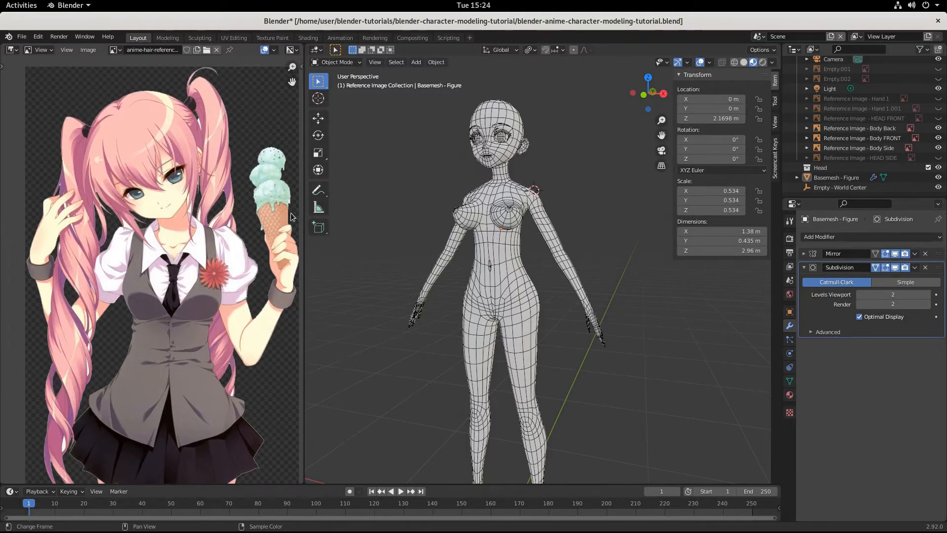
left_click_drag(303, 213, 249, 202)
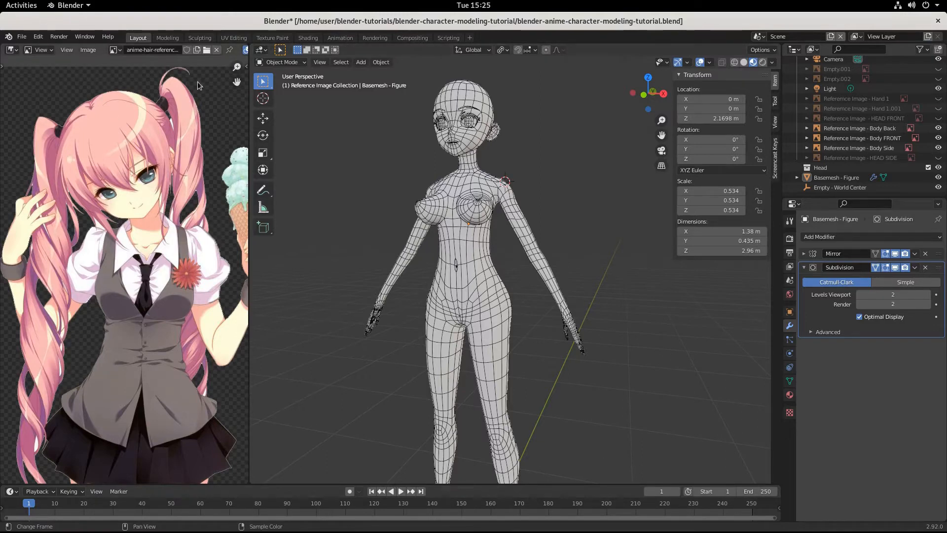
left_click(258, 50)
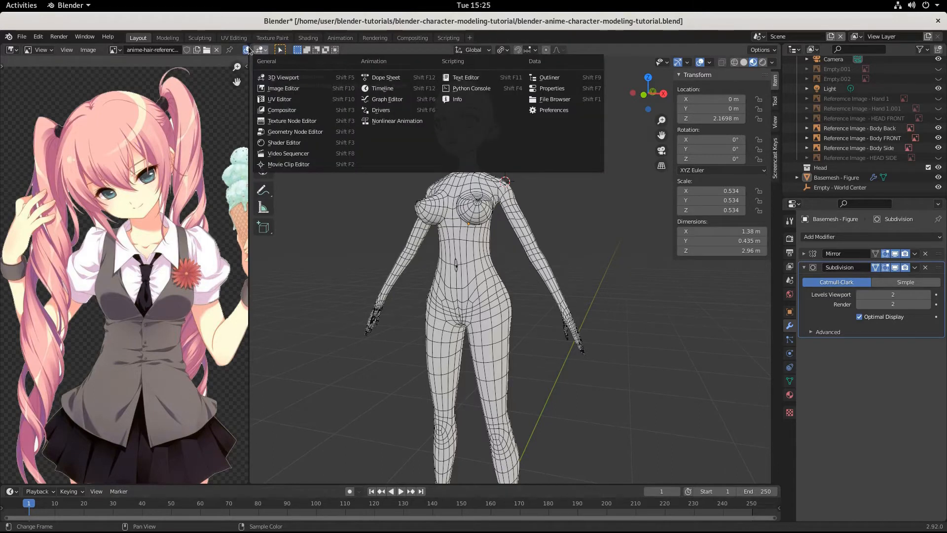
left_click(252, 93)
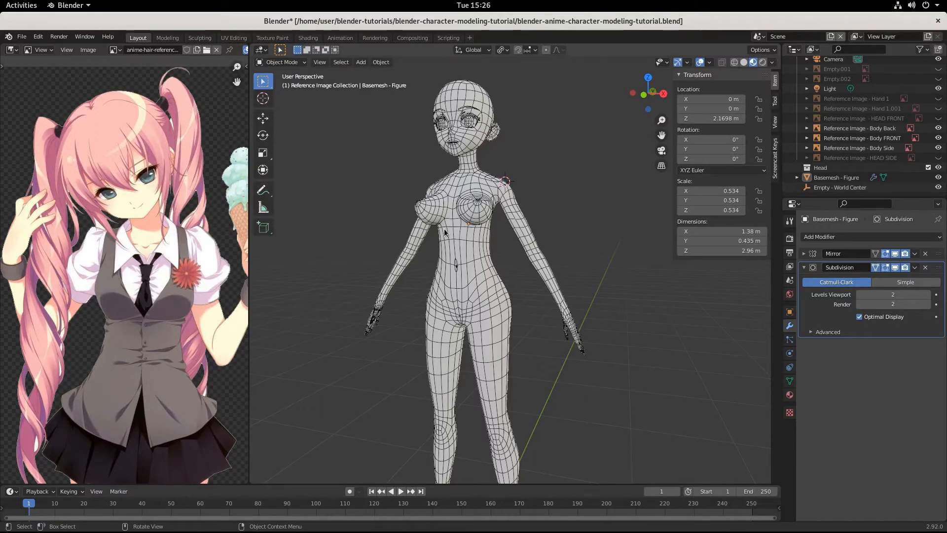
- Frame the figure's head and upper body beside the hair reference image and narrow the Image Editor area further
middle_click_drag(445, 232, 107, 107)
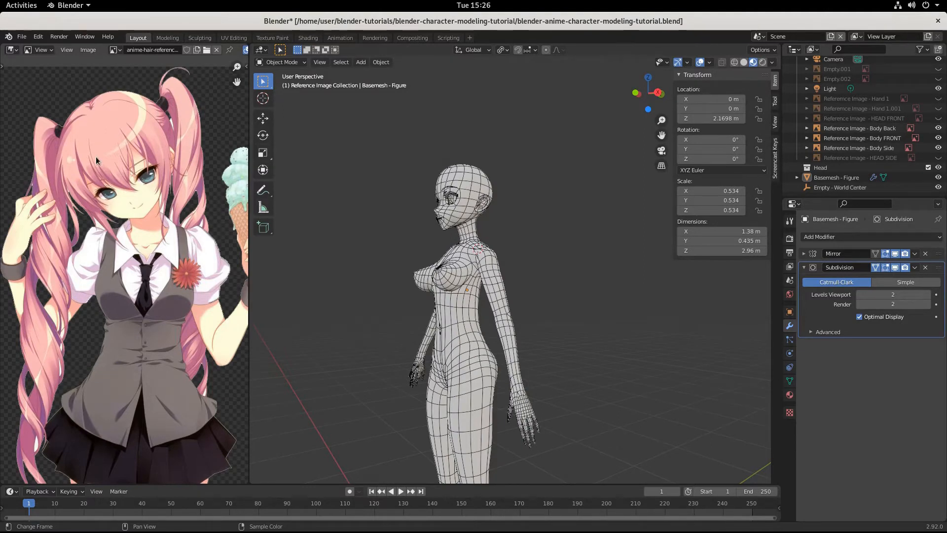
middle_click_drag(96, 160, 82, 146)
scroll(545, 400, "up", 3)
middle_click_drag(545, 401, 567, 398)
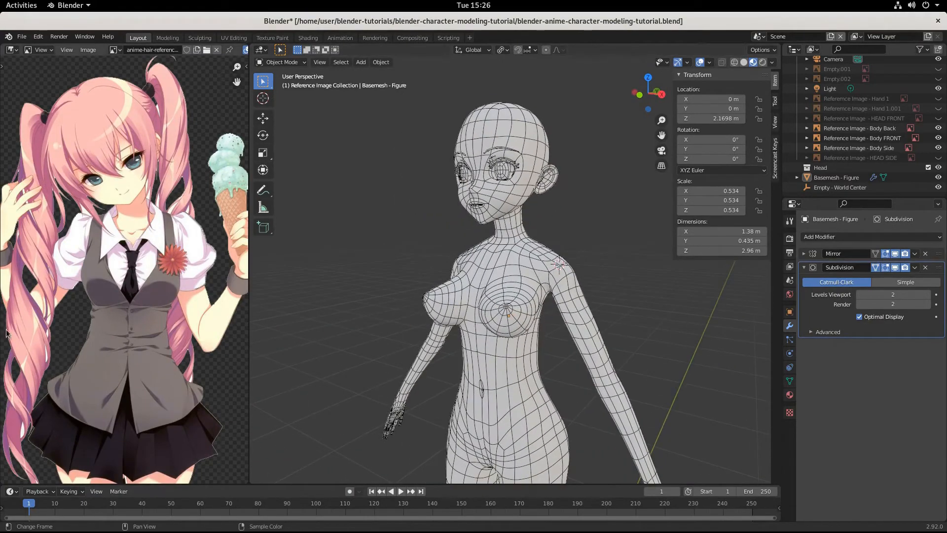
left_click_drag(249, 327, 194, 327)
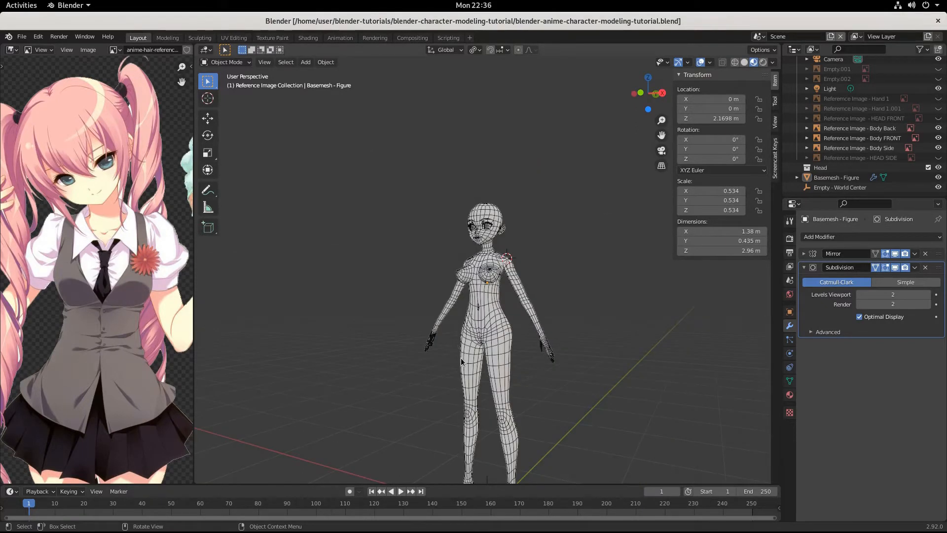
- Snap the 3D cursor to the world origin at the base mesh figure's feet
middle_click_drag(463, 363, 483, 379)
scroll(483, 379, "up", 3)
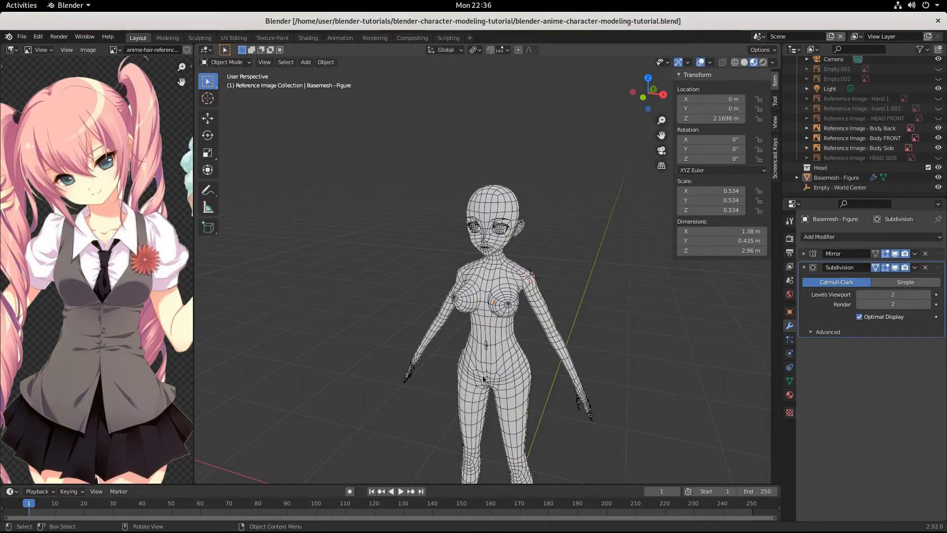
left_click(207, 98)
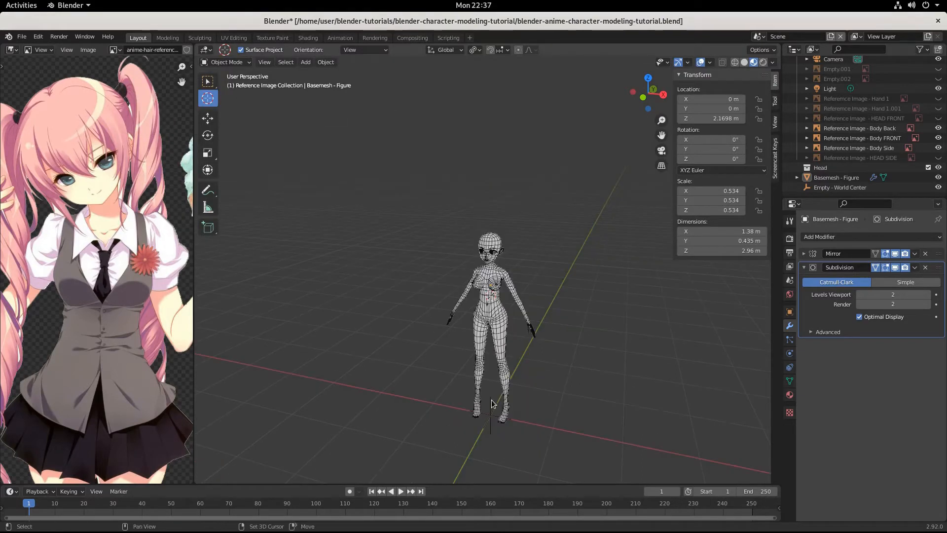
key("shift+s")
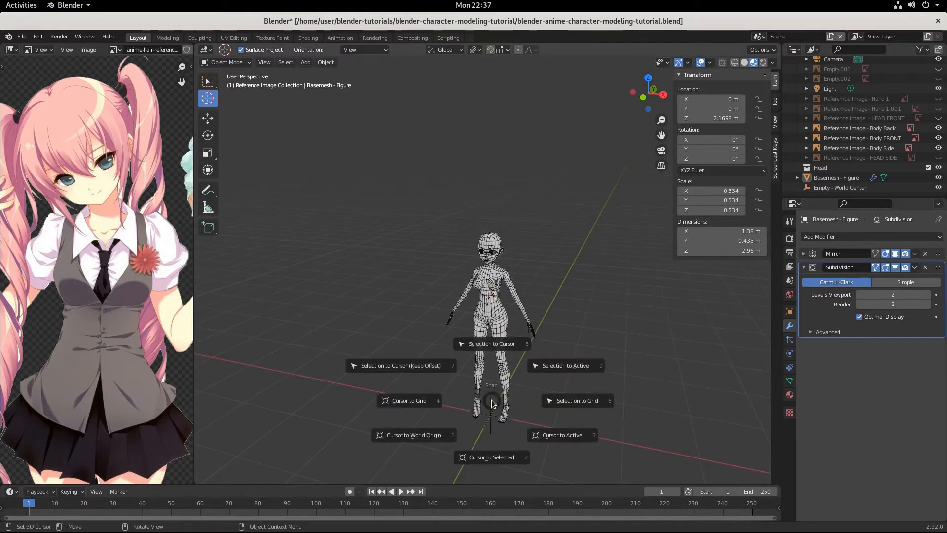
left_click(423, 434)
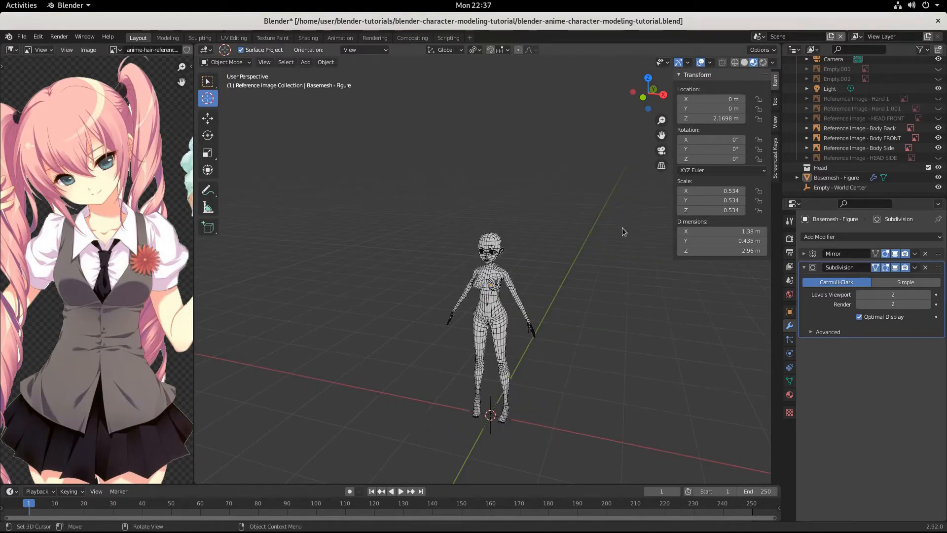
- Turn on the Screencast Keys display for the 3D viewport
left_click(777, 157)
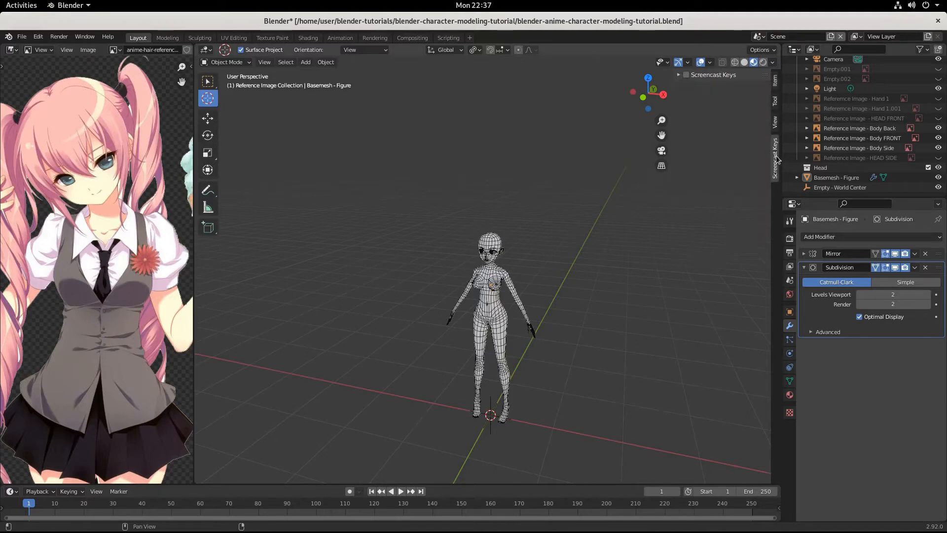
left_click(693, 76)
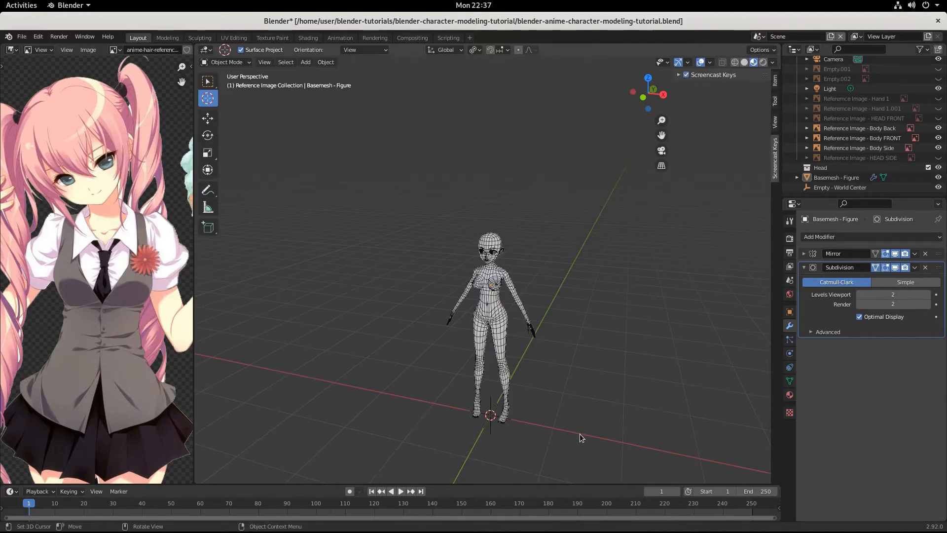
scroll(580, 434, "up", 4)
scroll(579, 435, "down", 4)
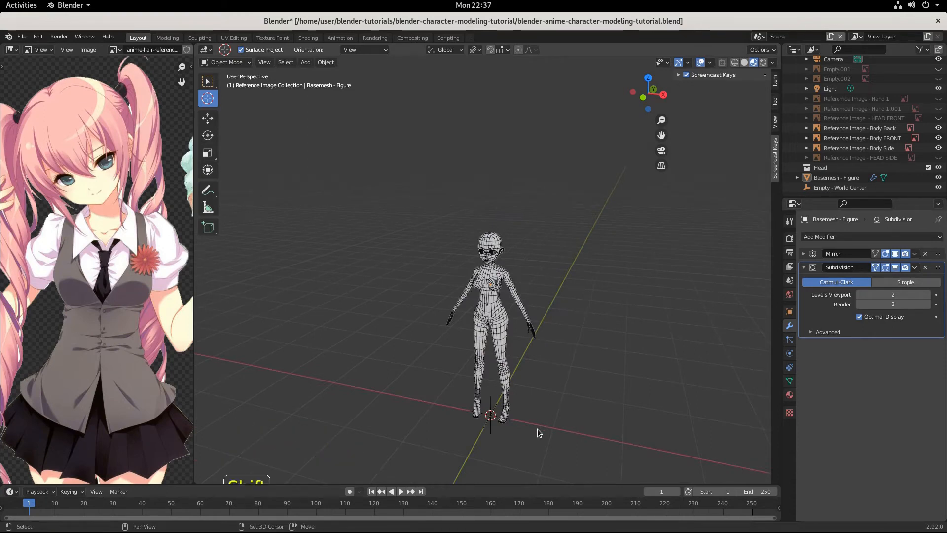
- Add a Bezier curve at the world origin and move it about -2.25 m along the X axis, beside the figure
key("shift+a")
mouse_move(511, 333)
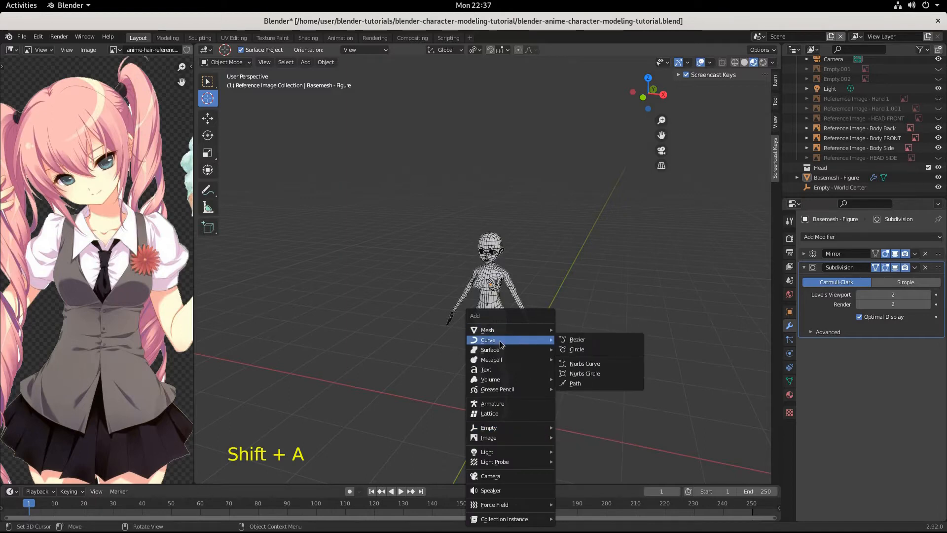
left_click(579, 340)
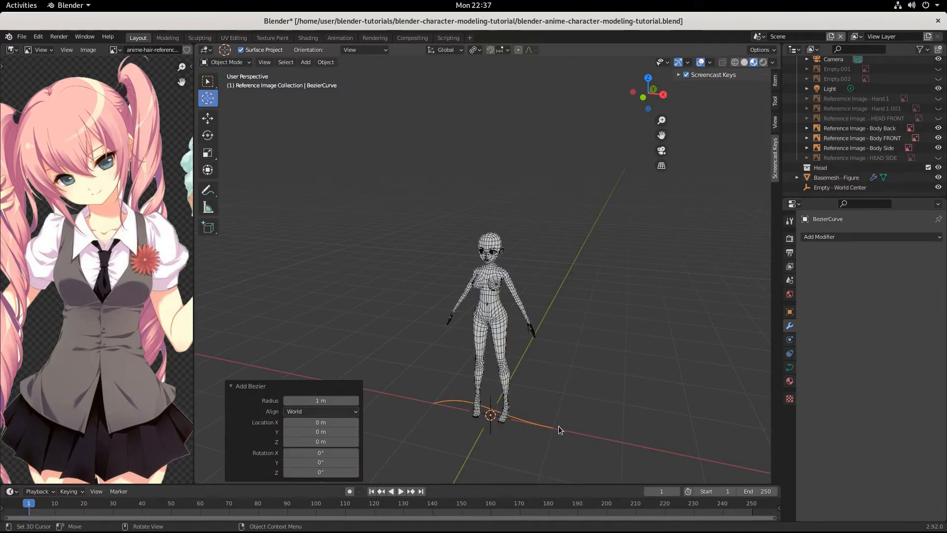
key("g")
key("x")
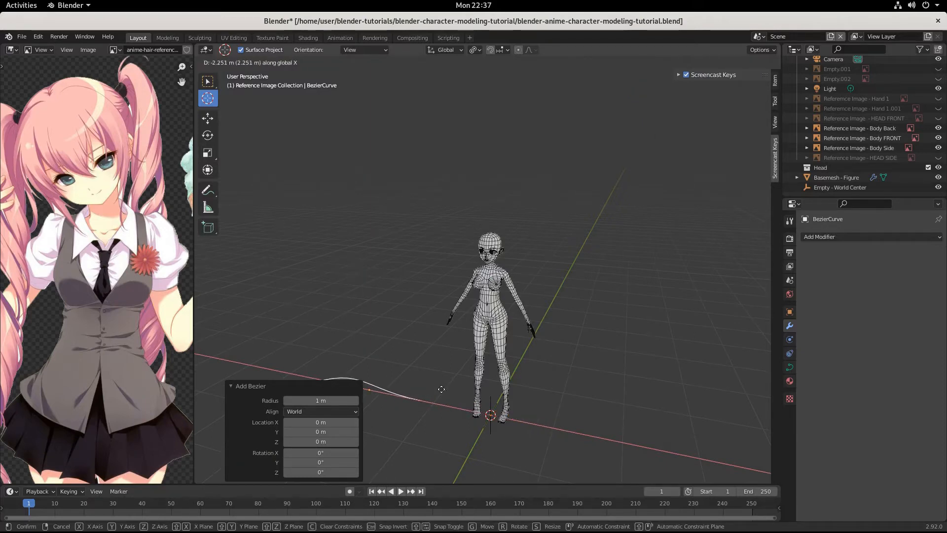
left_click(441, 389)
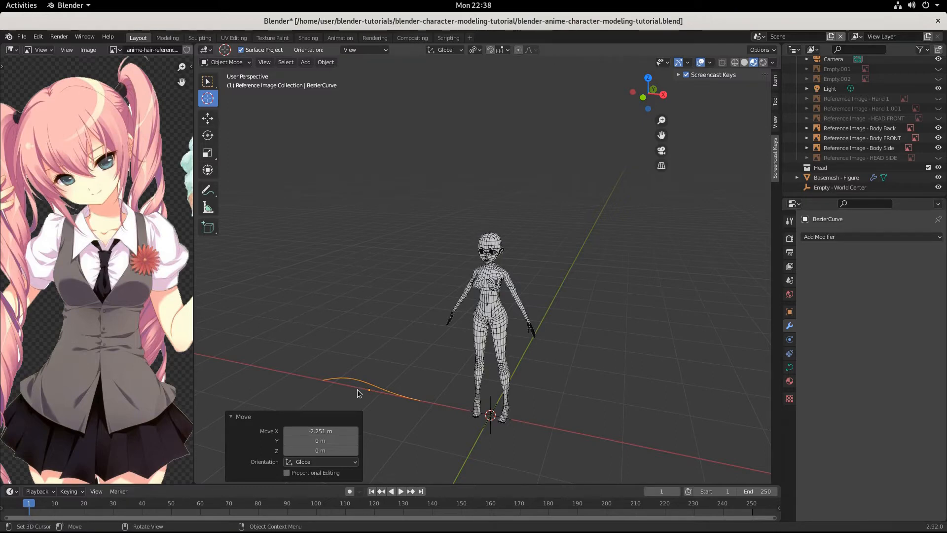
- Duplicate the Bezier curve and move the copy about -0.55 m along the Y axis
key("shift")
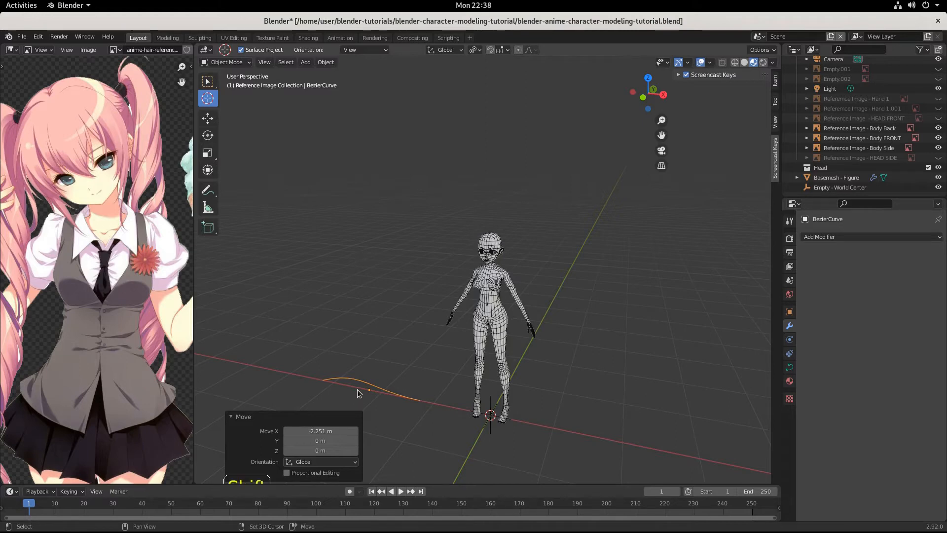
key("shift+d")
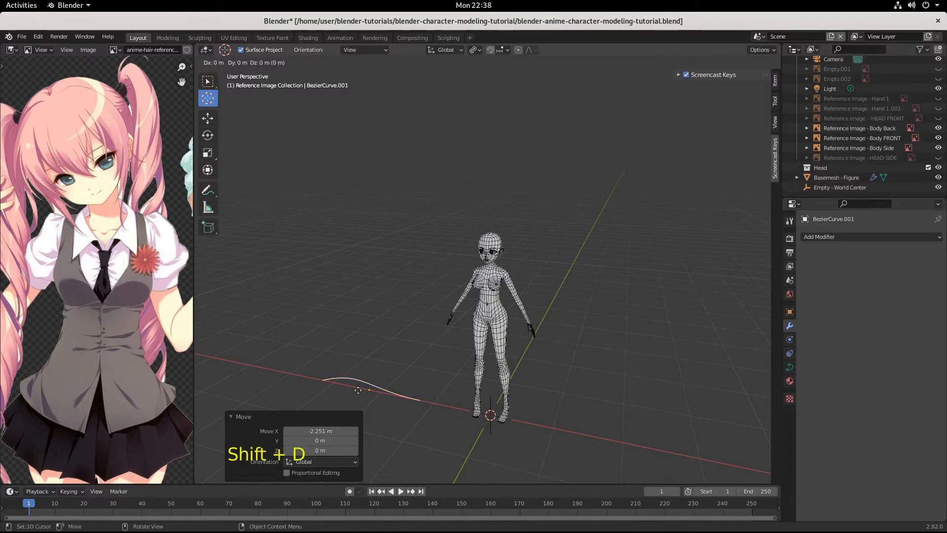
key("y")
left_click(348, 420)
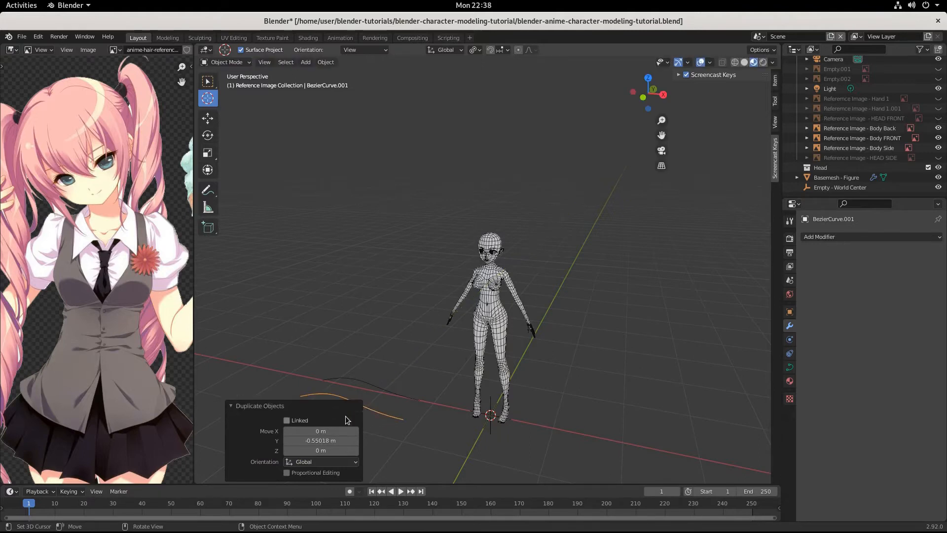
left_click(231, 407)
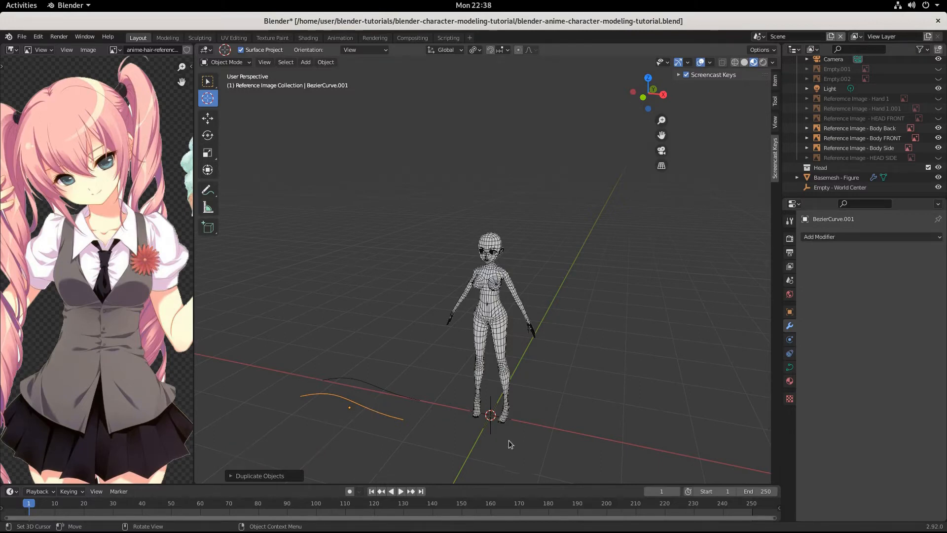
- Add a Bezier circle and move it about -1.99 m along X and about 1.34 m along Y, behind the two curves
key("shift+a")
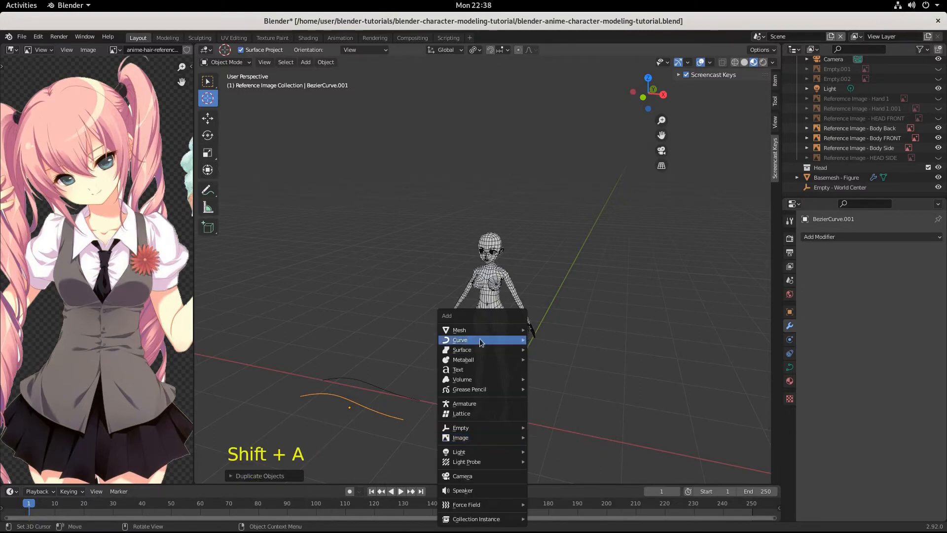
mouse_move(478, 340)
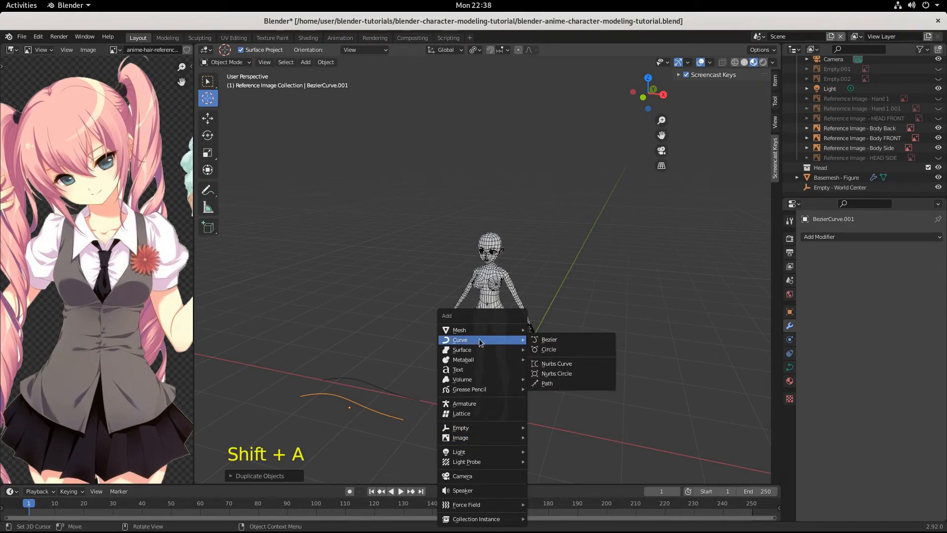
left_click(563, 349)
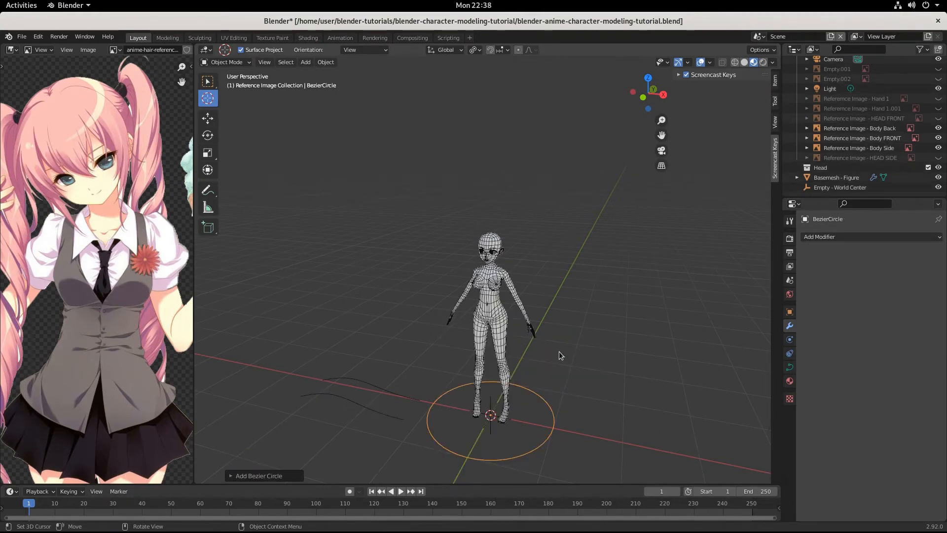
key("g")
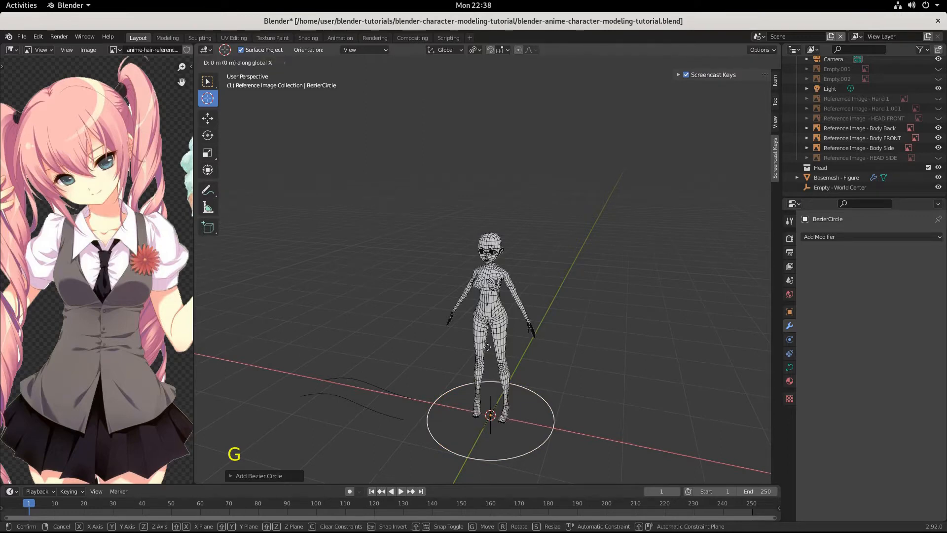
left_click(443, 361)
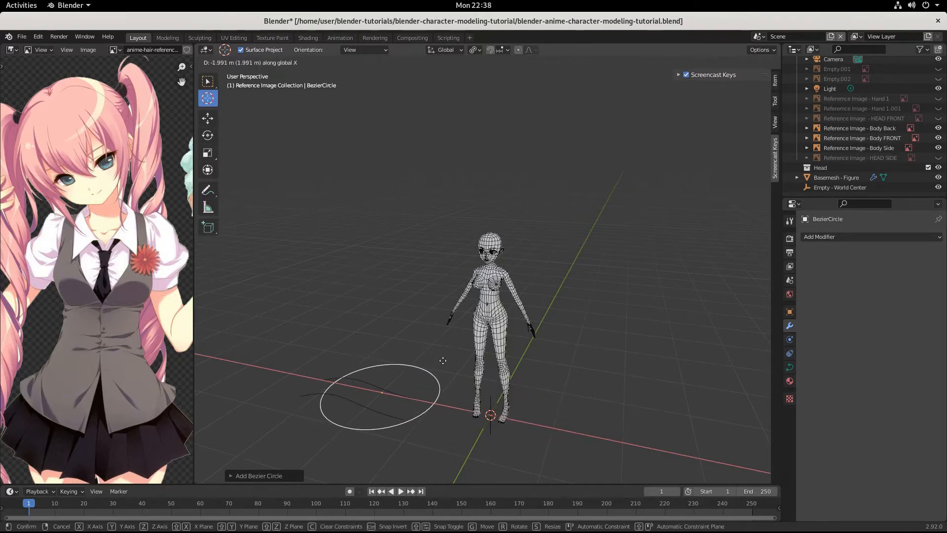
key("g")
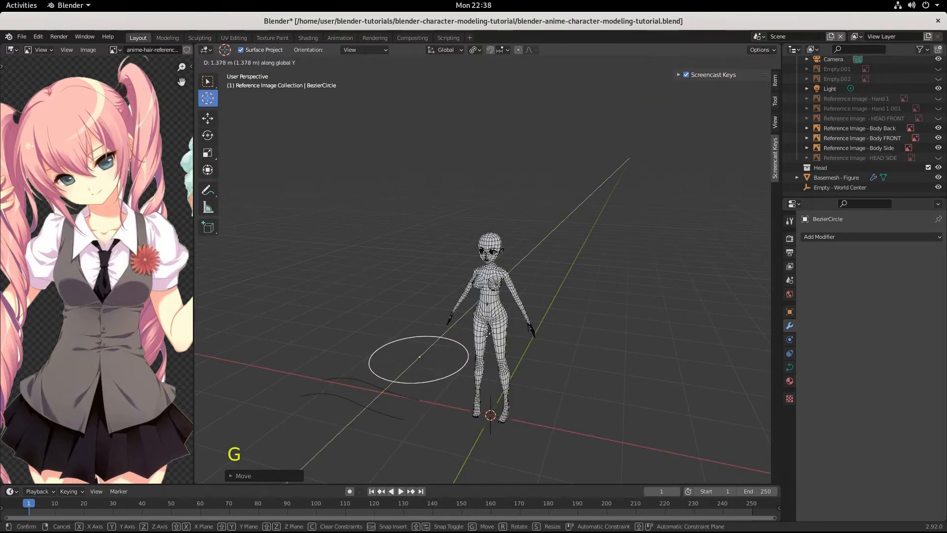
left_click(485, 329)
left_click(385, 456)
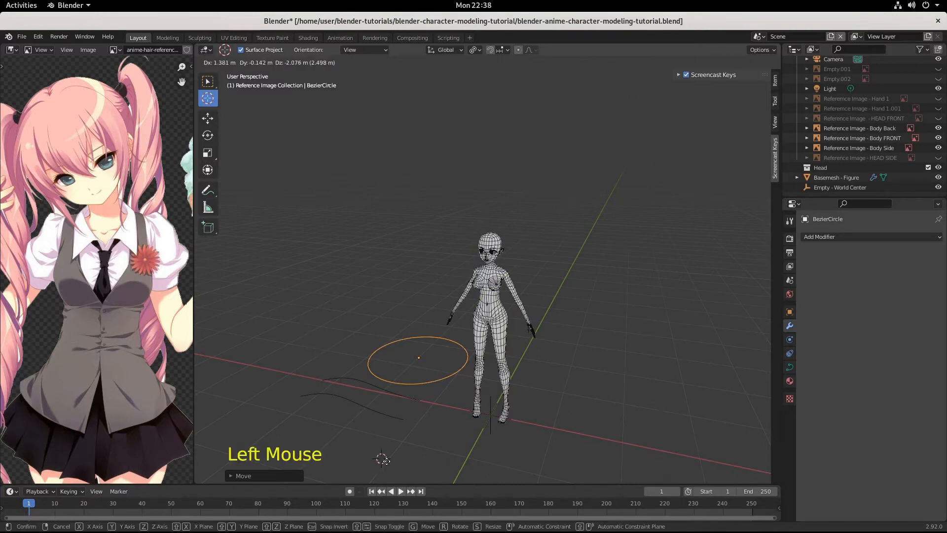
left_click(409, 458)
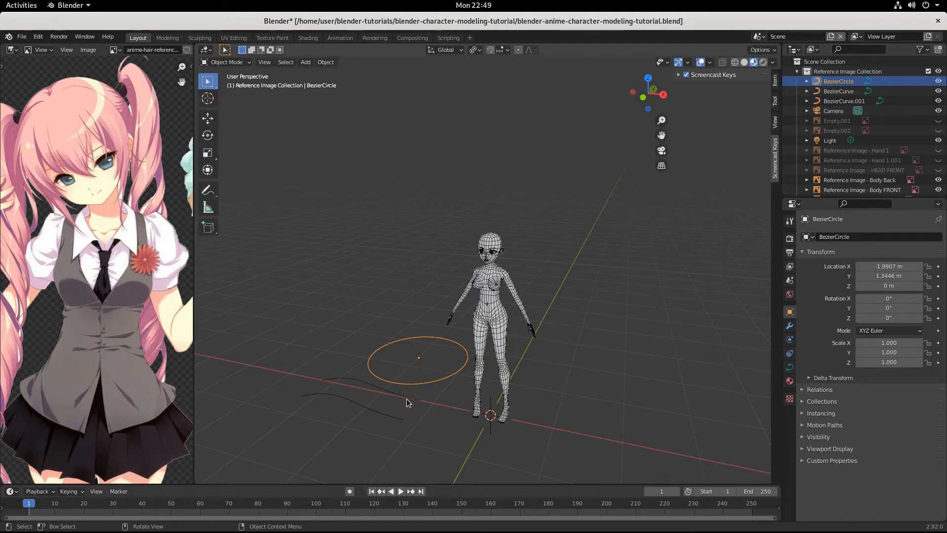
- Rename the Bezier circle object as BezierBevelA in its object properties
left_click(436, 382)
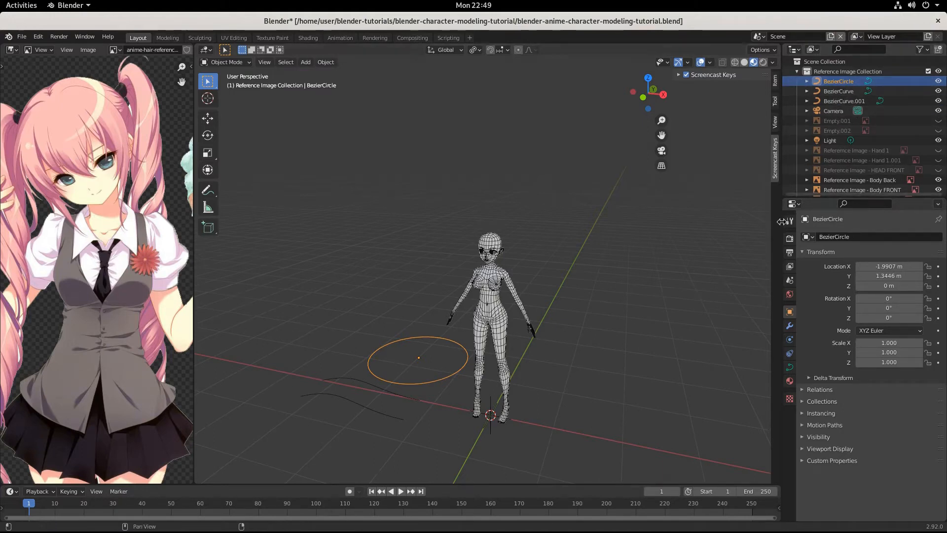
left_click(789, 316)
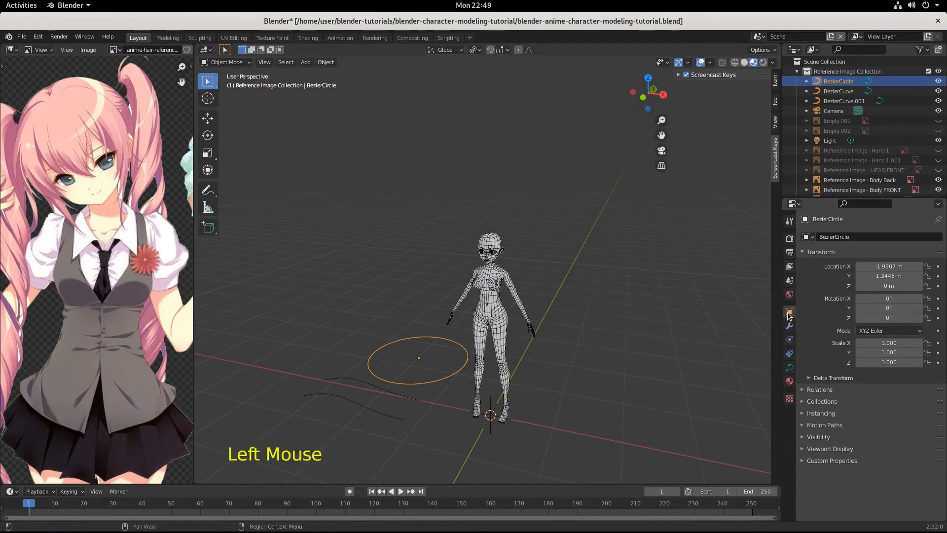
left_click(837, 237)
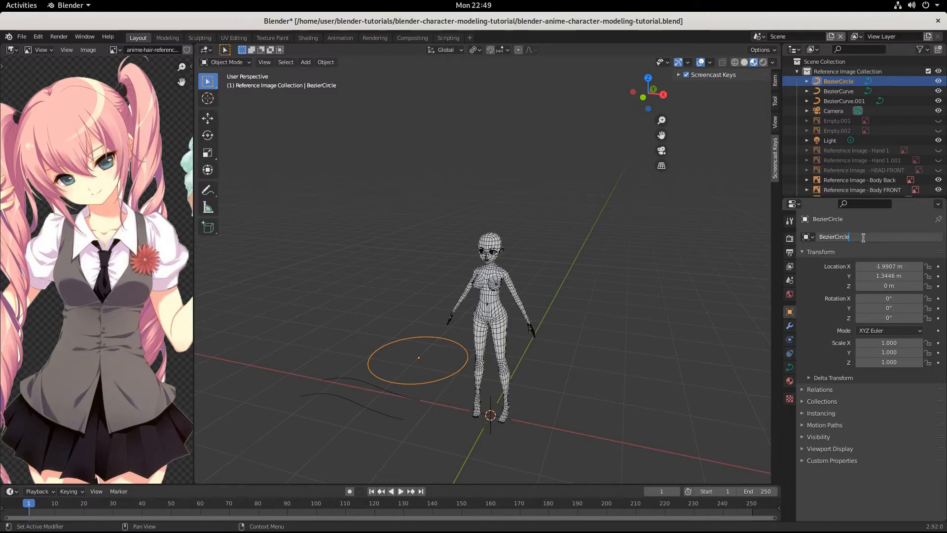
key("BackSpace")
key("BackSpace")
key("BackSpace")
key("BackSpace")
key("BackSpace")
key("BackSpace")
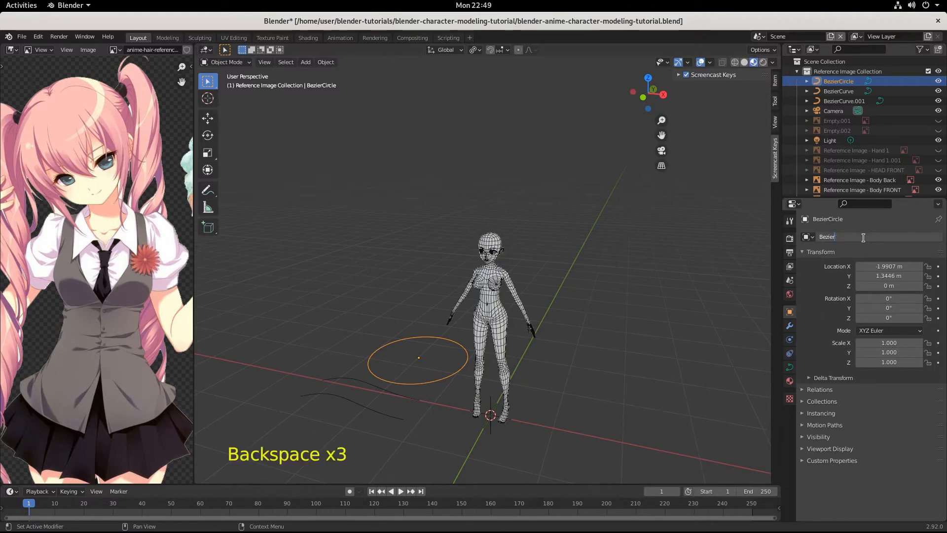
type("Bevel")
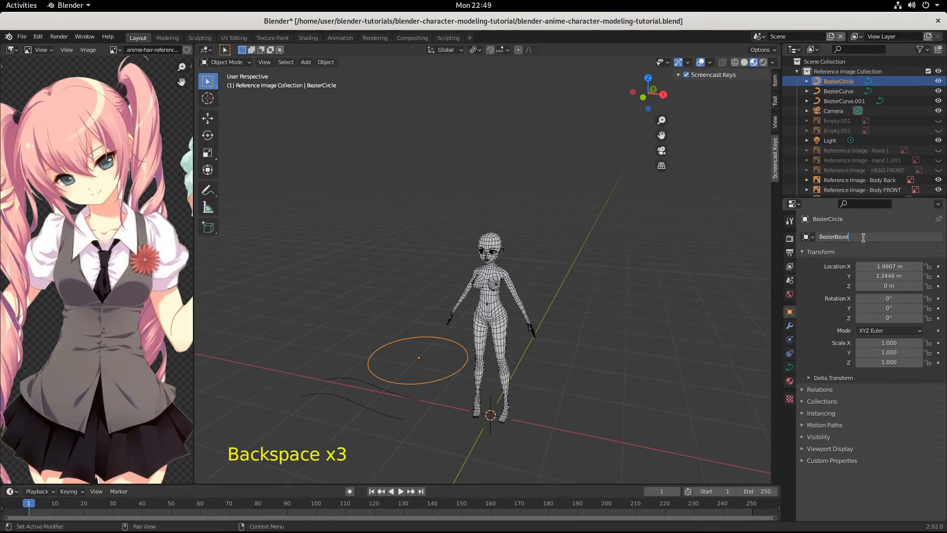
key("shift")
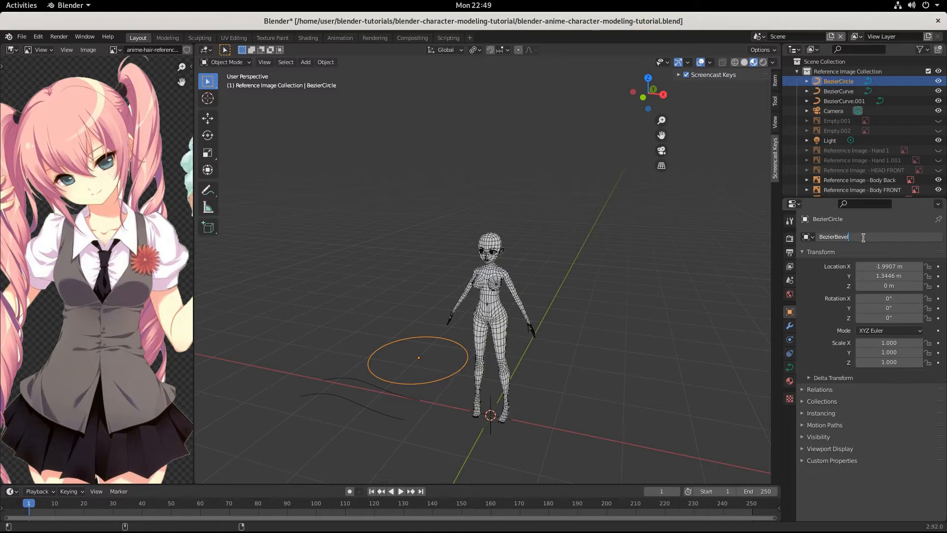
type("A")
key("Return")
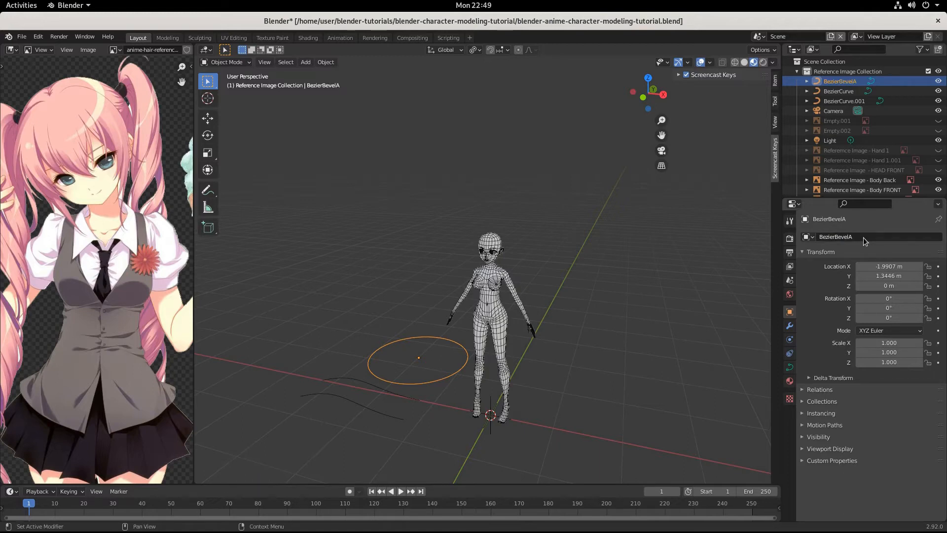
left_click(864, 237)
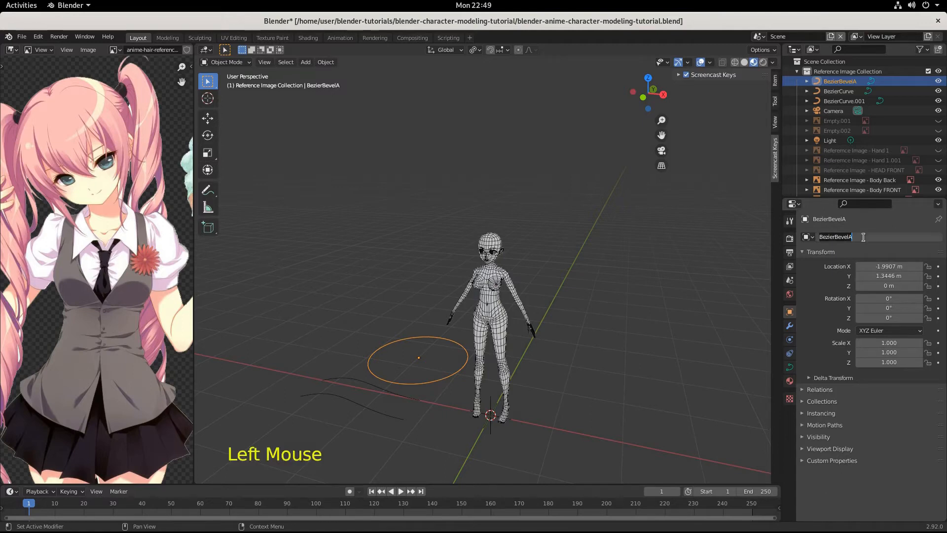
left_click(852, 237)
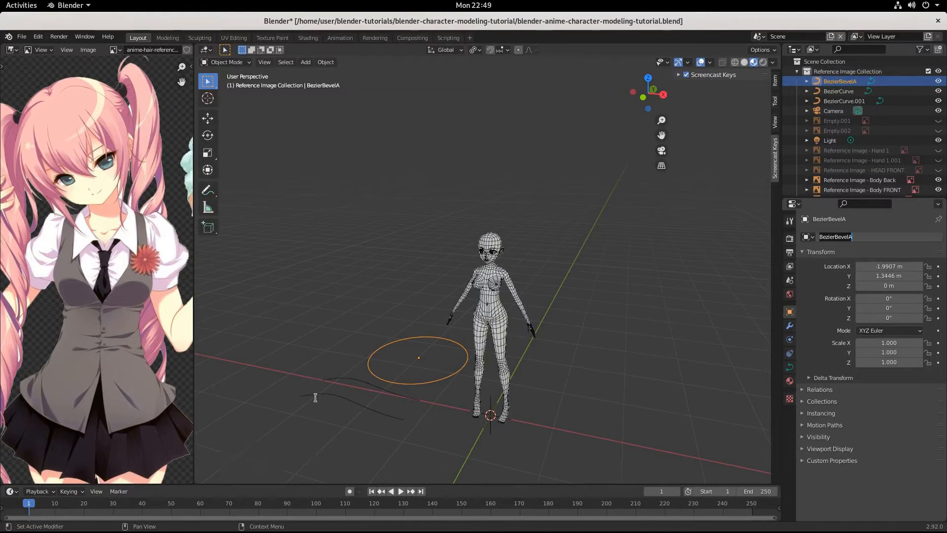
- Rename the duplicated Bezier curve in front of the X axis as BezierTaperA in its object properties
left_click(368, 409)
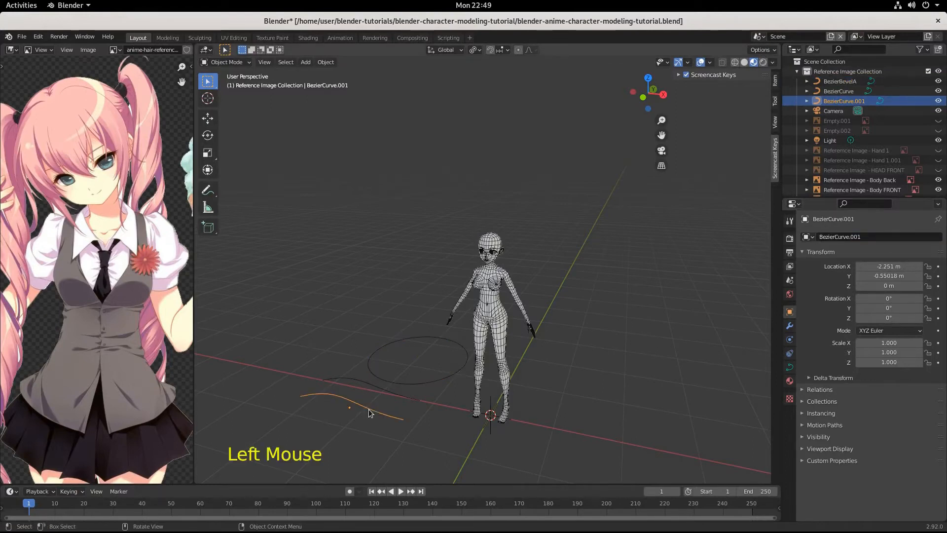
double_click(843, 236)
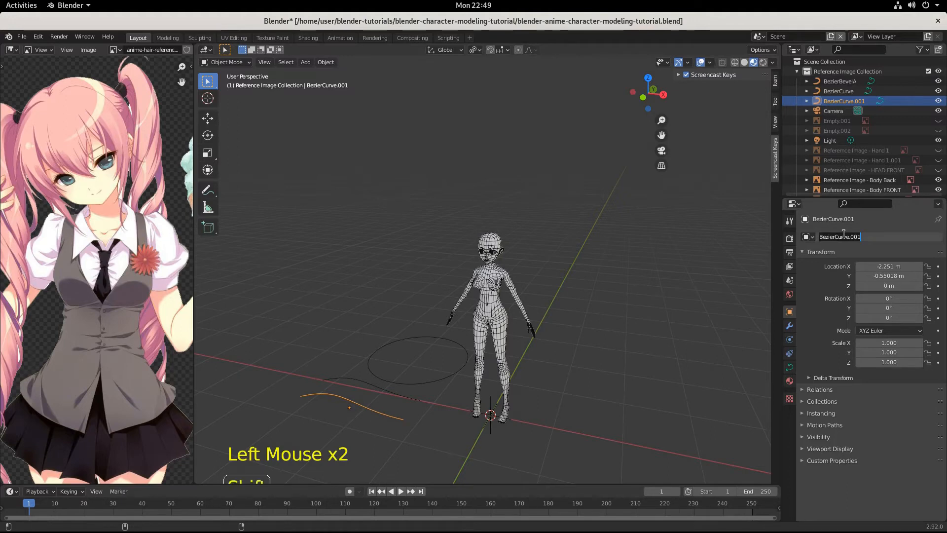
type("Bexie")
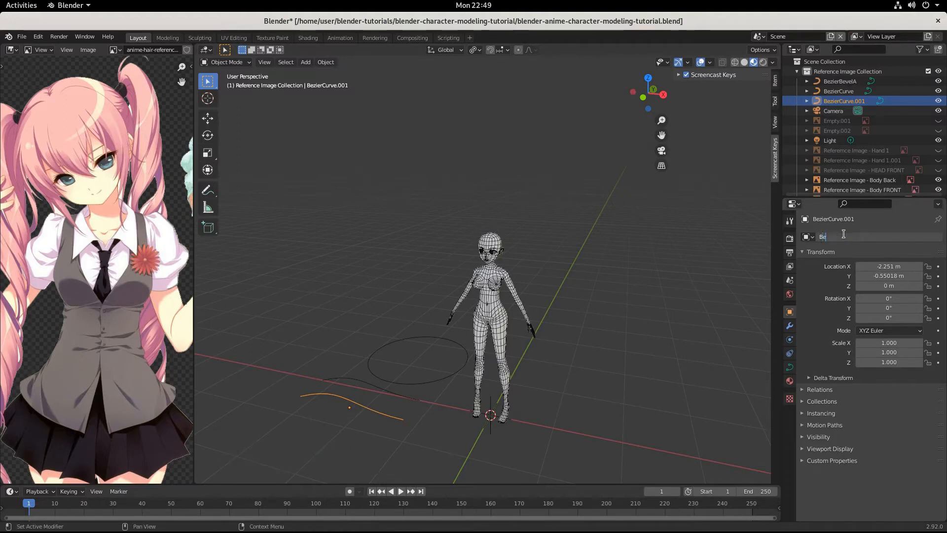
key("BackSpace")
key("BackSpace")
key("BackSpace")
type("z")
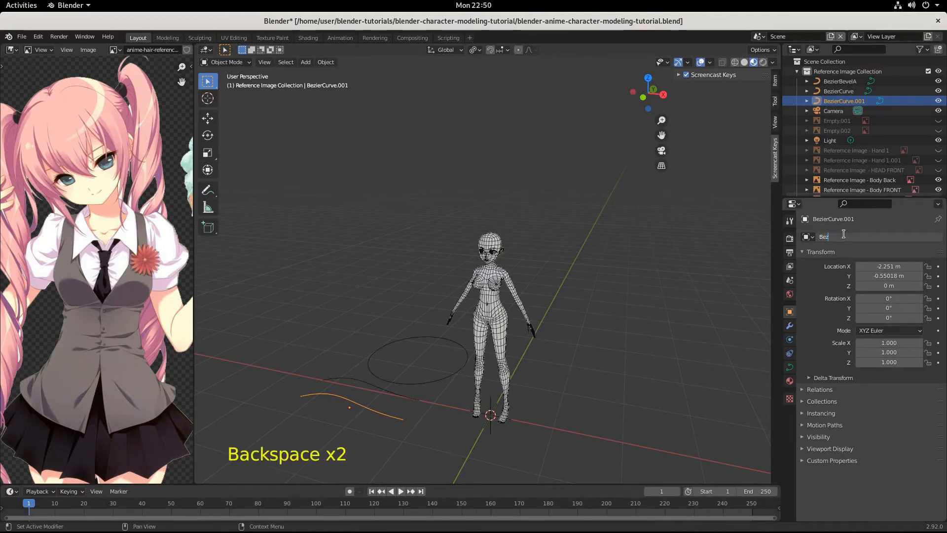
type("ierTaperA")
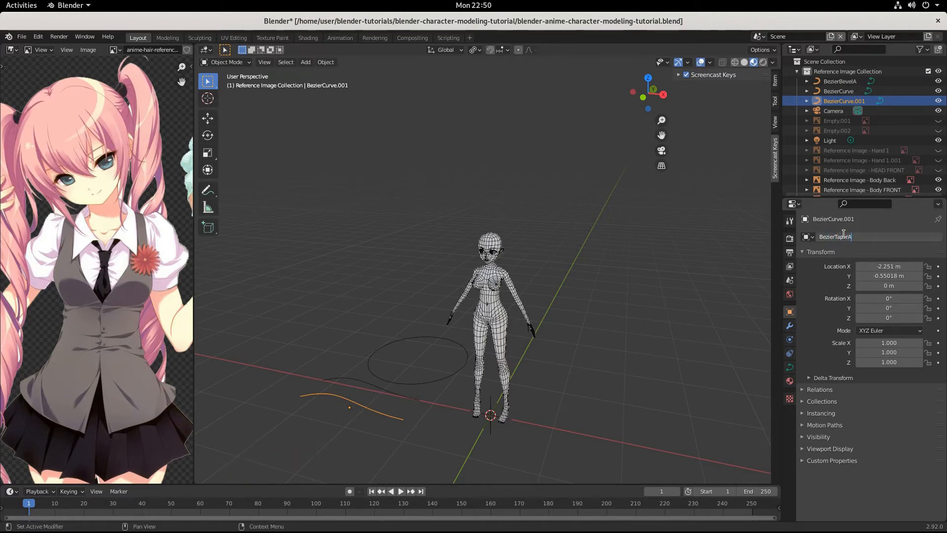
key("Return")
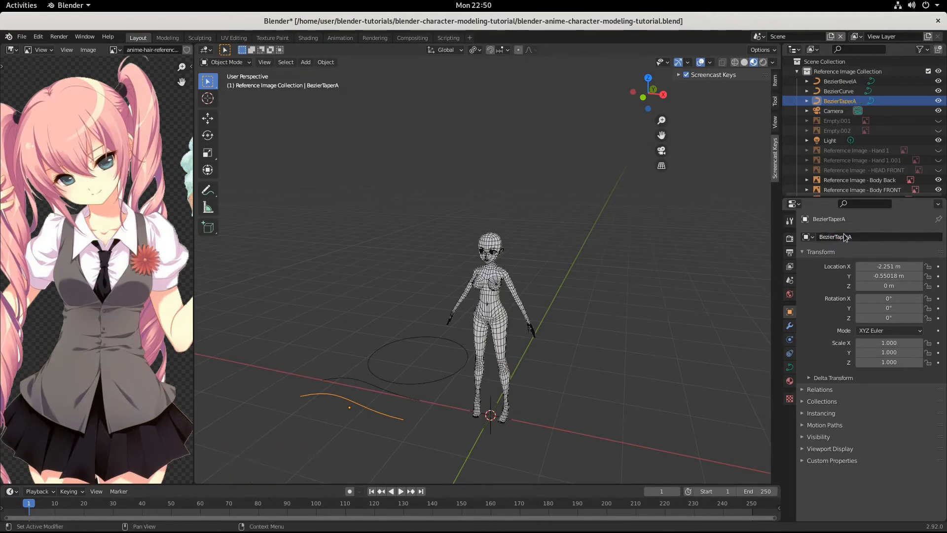
- Rename the original Bezier curve lying on the X axis as BezierHair.000
left_click(848, 92)
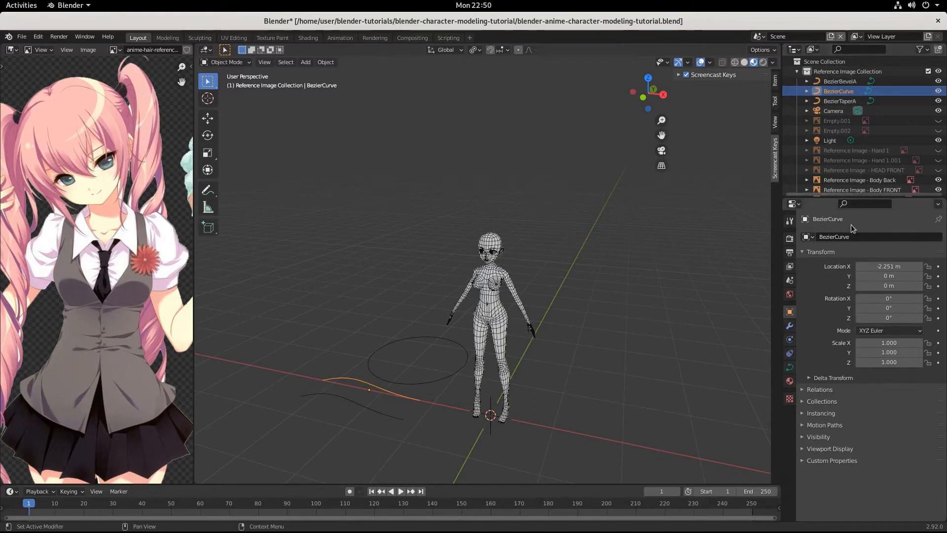
left_click(862, 236)
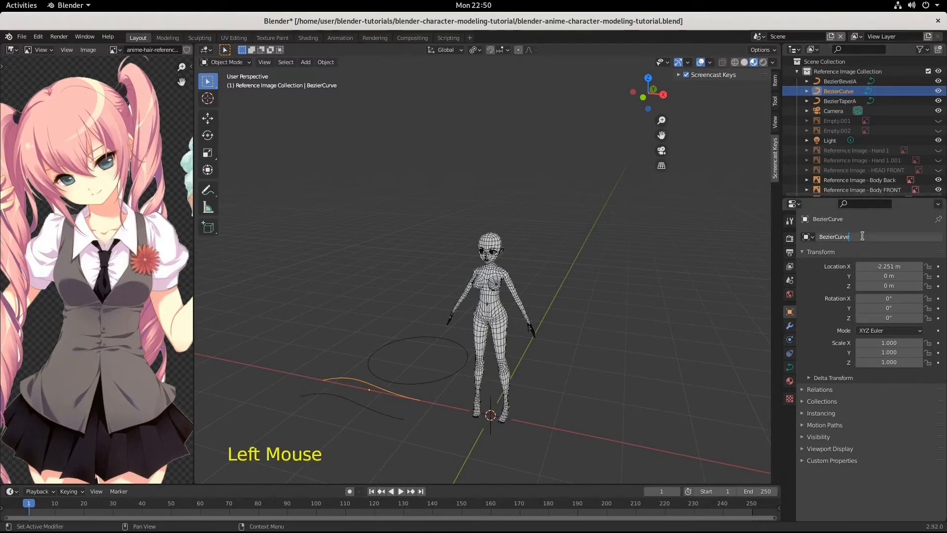
key("BackSpace")
key("BackSpace")
key("BackSpace")
key("BackSpace")
key("BackSpace")
type("H")
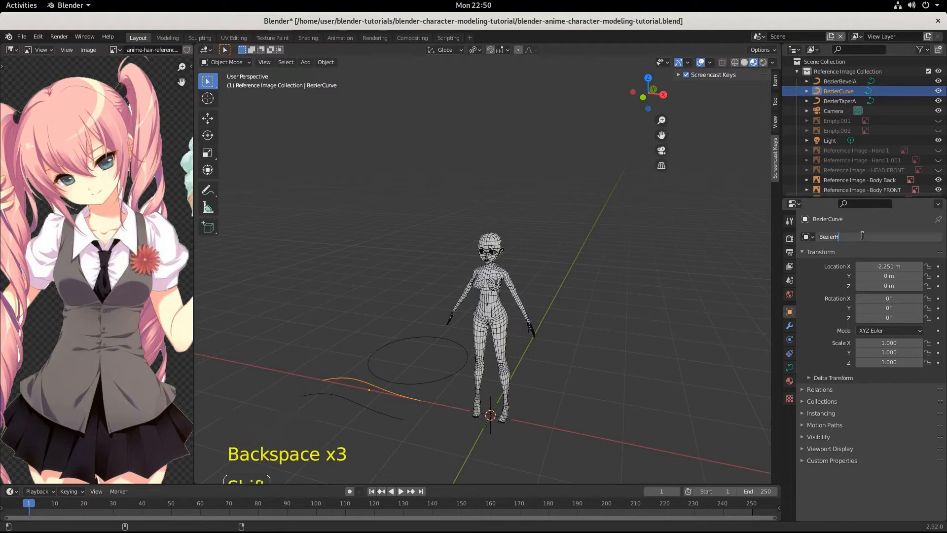
type("air")
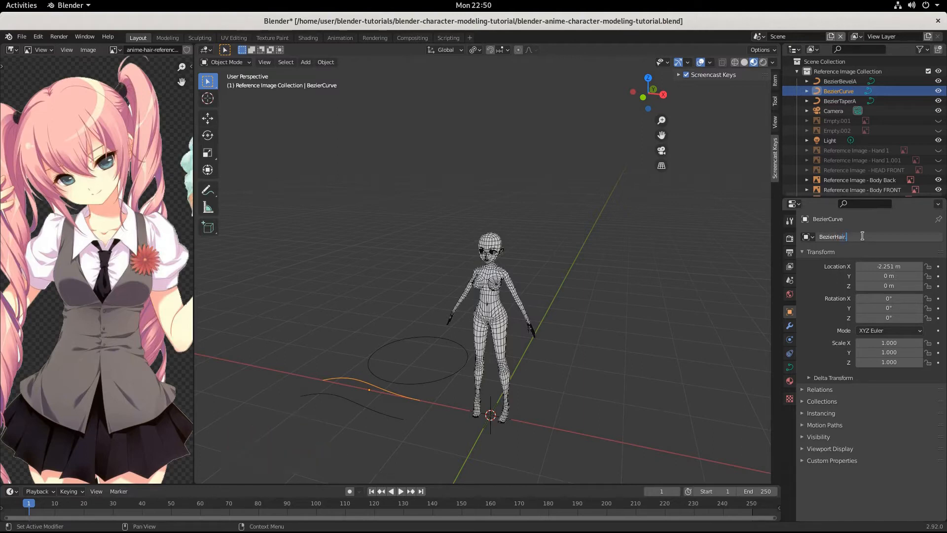
type(".000")
key("Return")
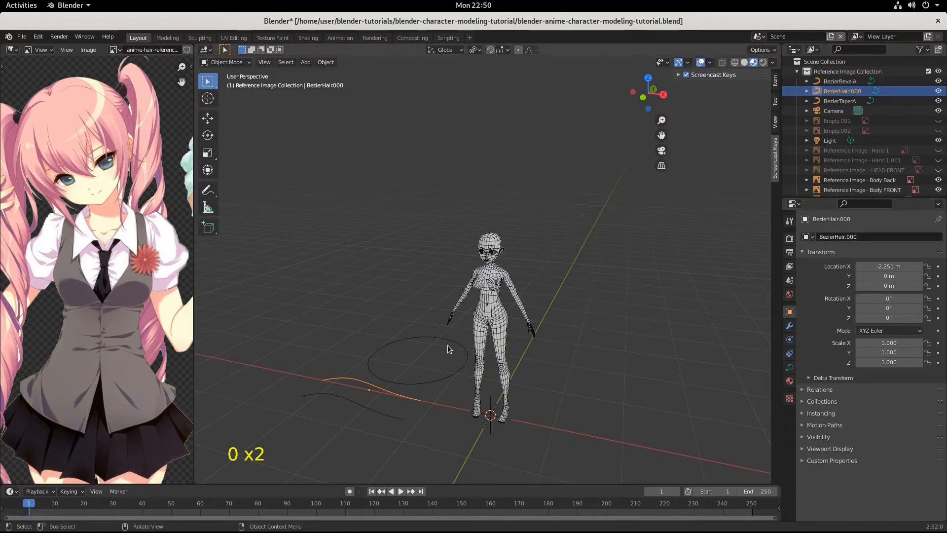
left_click_drag(283, 332, 483, 456)
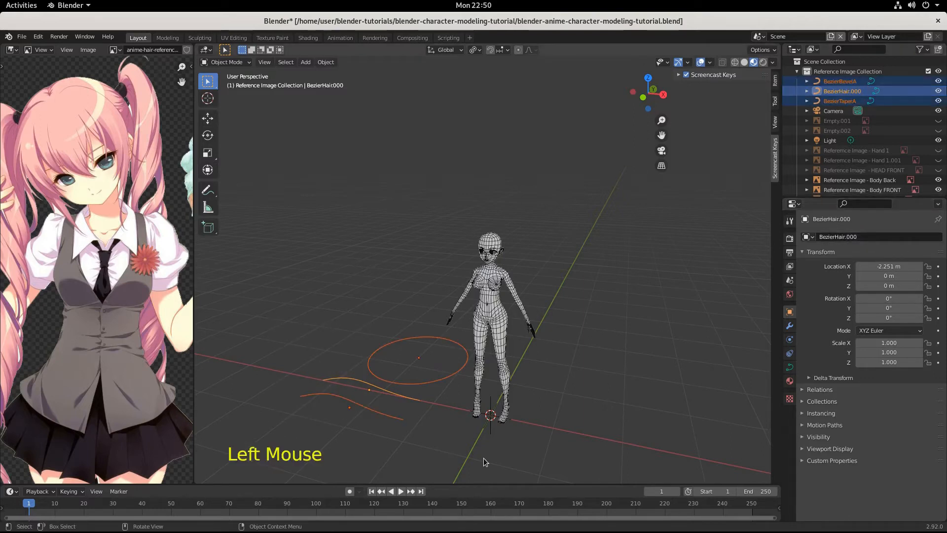
left_click(466, 460)
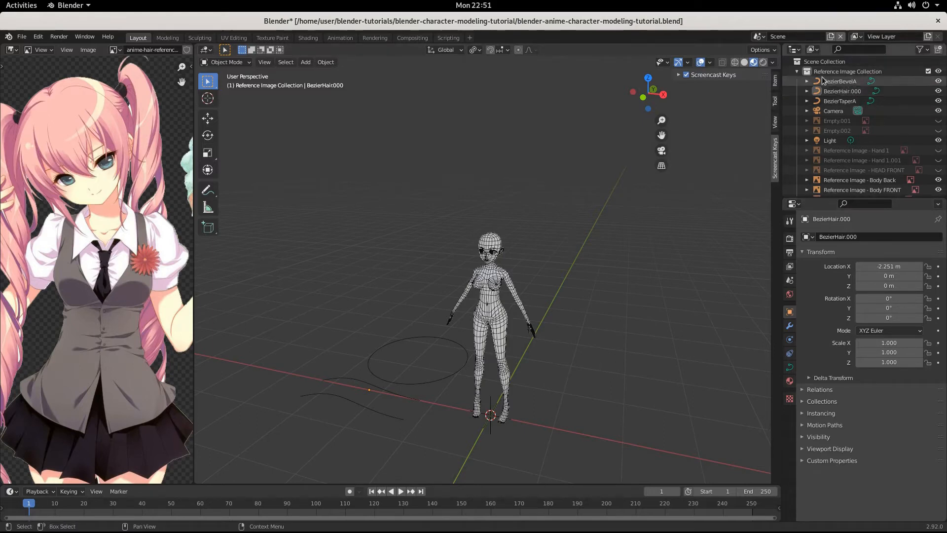
left_click(797, 71)
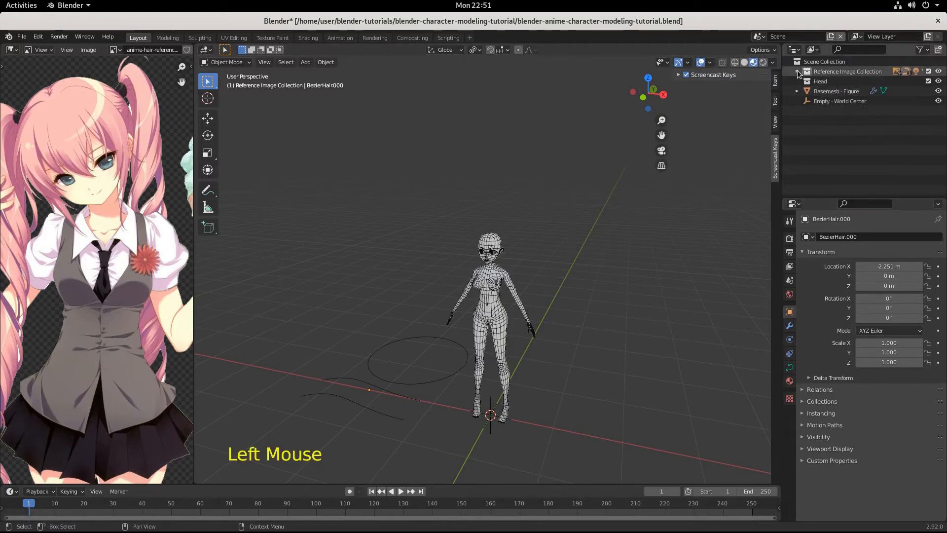
left_click(798, 71)
- Move BezierBevelA, BezierHair.000 and BezierTaperA out of the Reference Image Collection directly into the Scene Collection
left_click(833, 81)
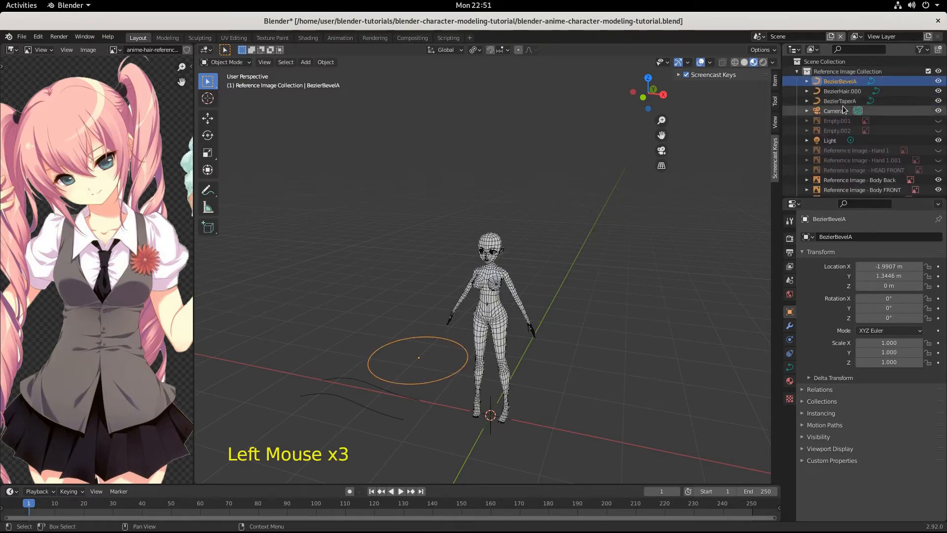
left_click(843, 102, "shift")
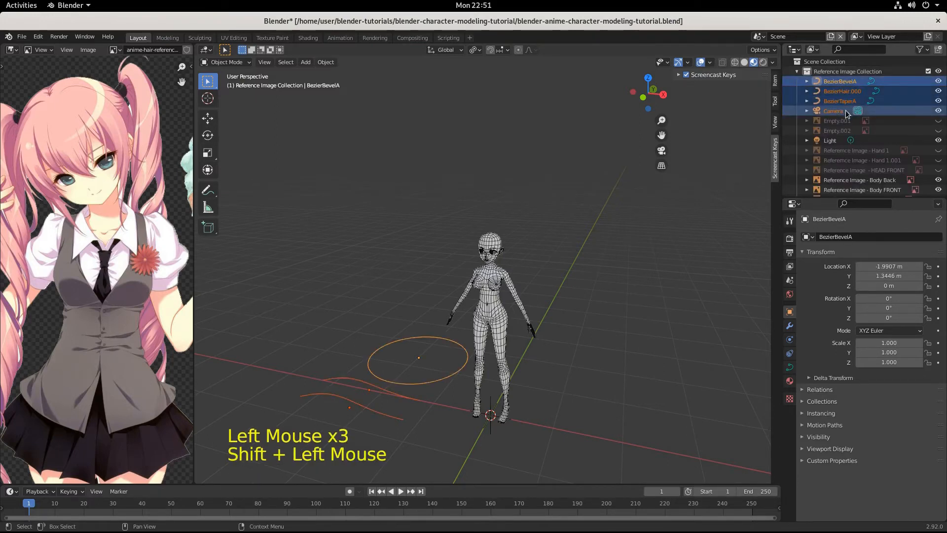
left_click(845, 110)
left_click(843, 92)
left_click(844, 101)
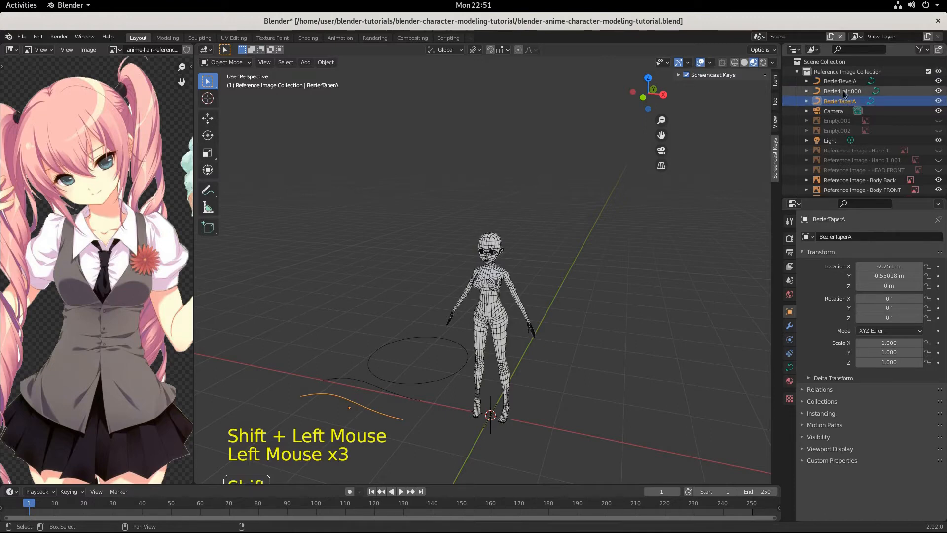
left_click(845, 84, "shift")
left_click(843, 84, "shift")
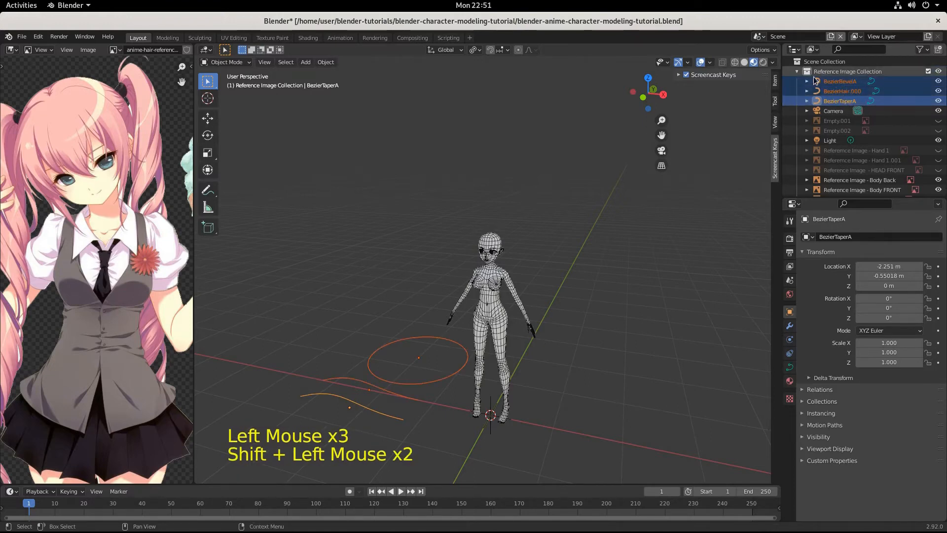
left_click_drag(854, 84, 822, 60)
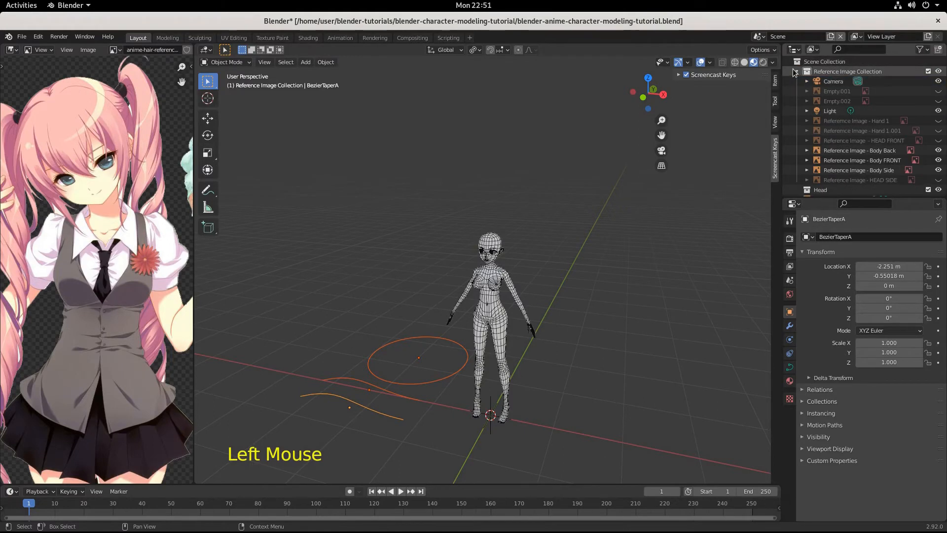
left_click(795, 72)
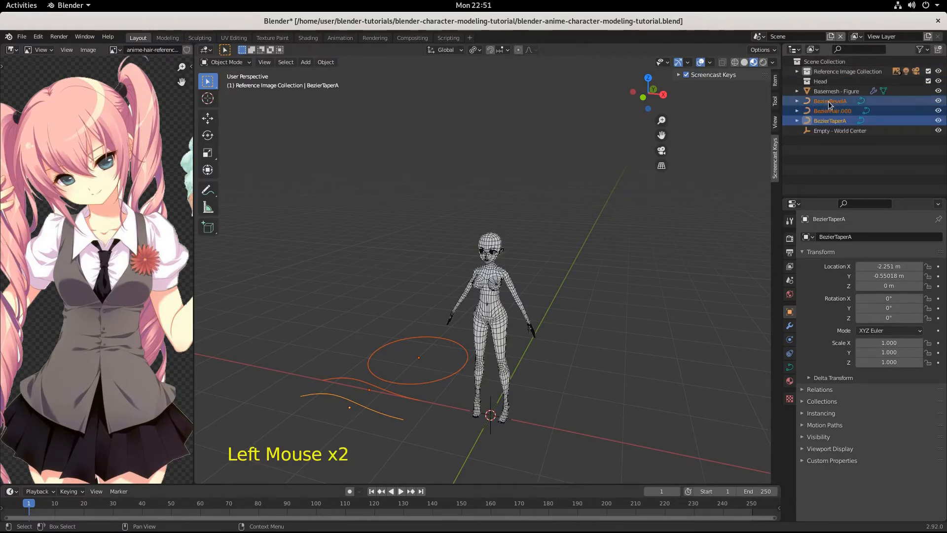
left_click(819, 143)
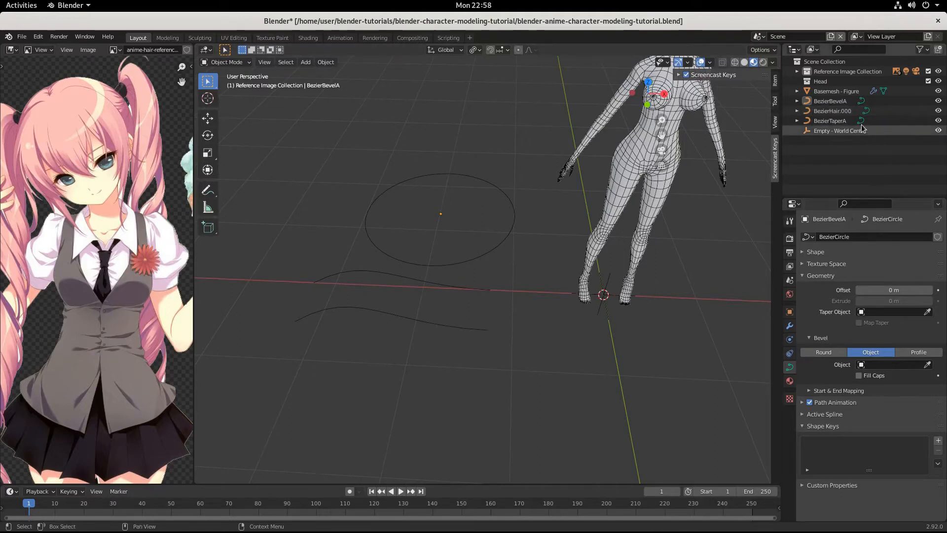
- Assign BezierTaperA as the taper object and BezierBevelA as the bevel object in the geometry settings of BezierHair.000
left_click(843, 111)
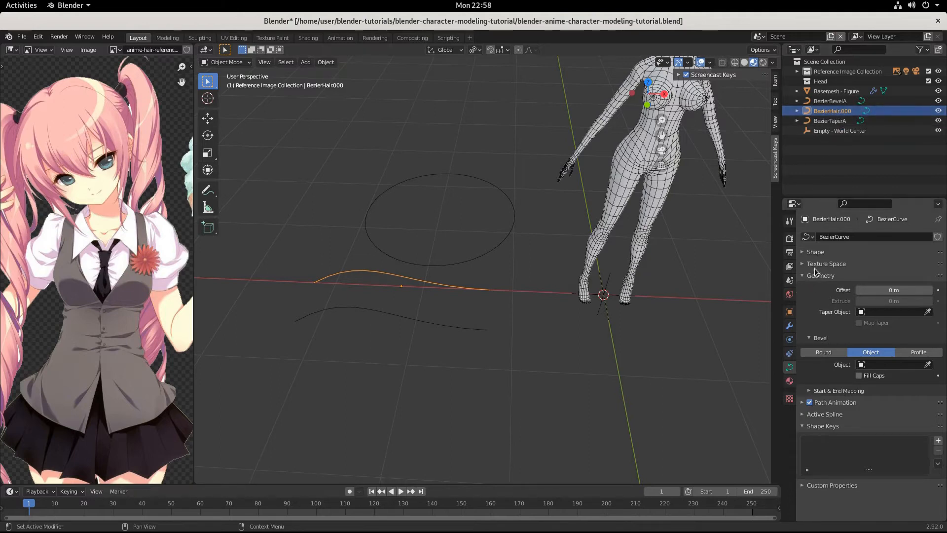
left_click(928, 312)
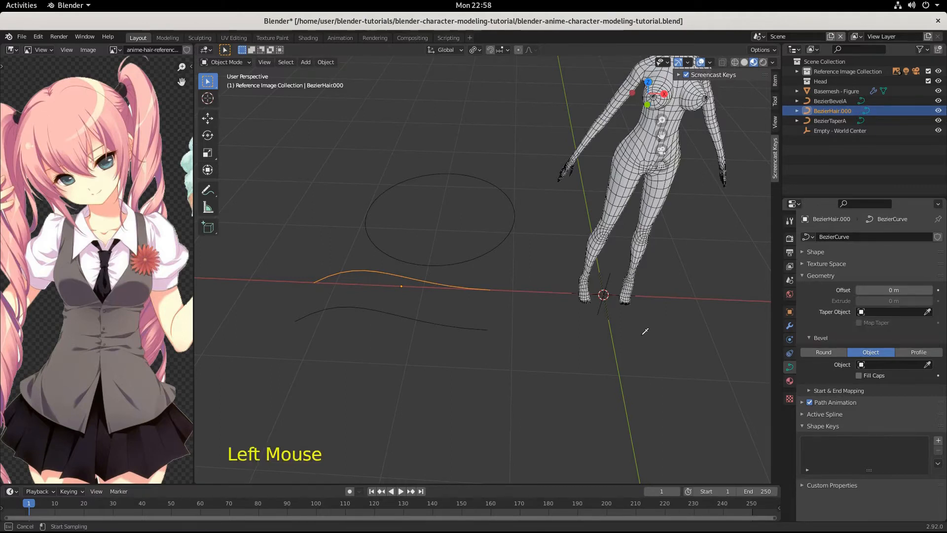
left_click(449, 322)
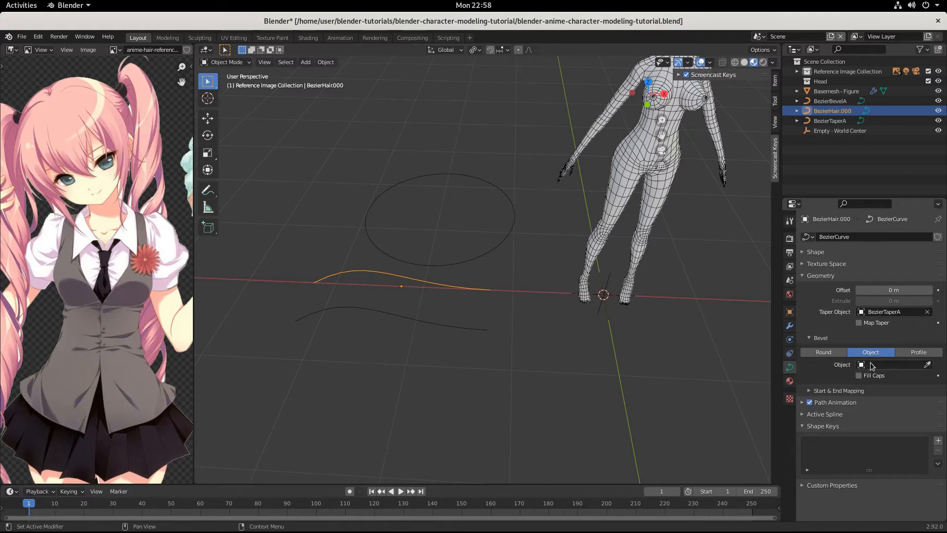
left_click(927, 364)
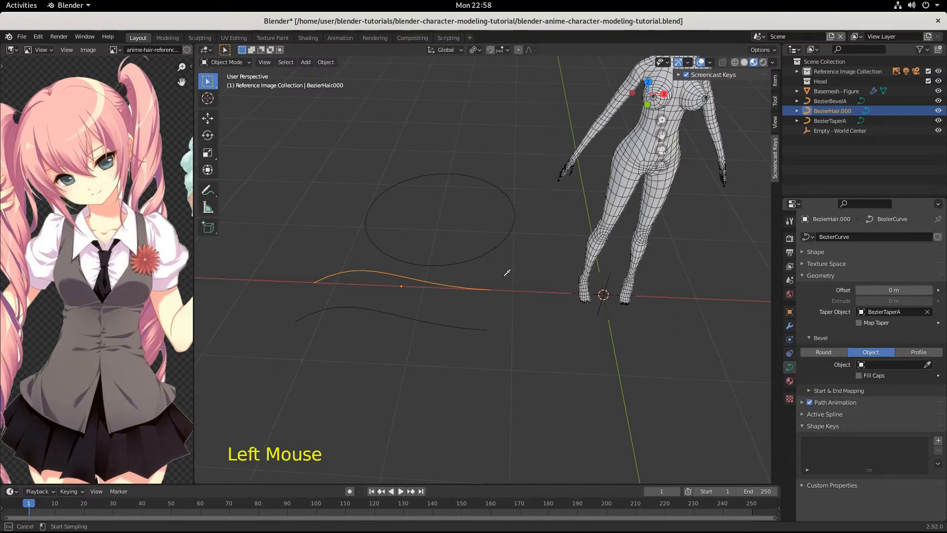
left_click(494, 252)
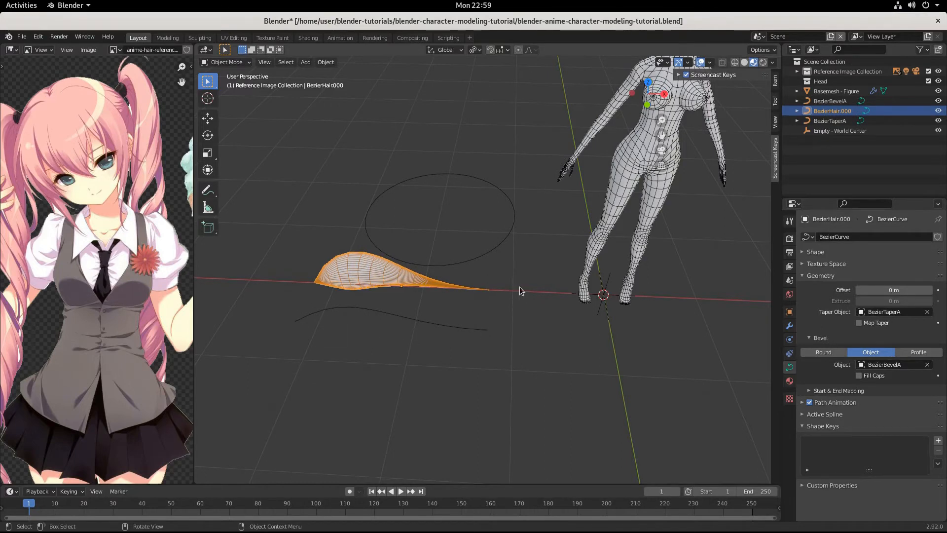
- Check the tapered hair strand's shape beside the figure and save the project file
scroll(487, 344, "up", 4)
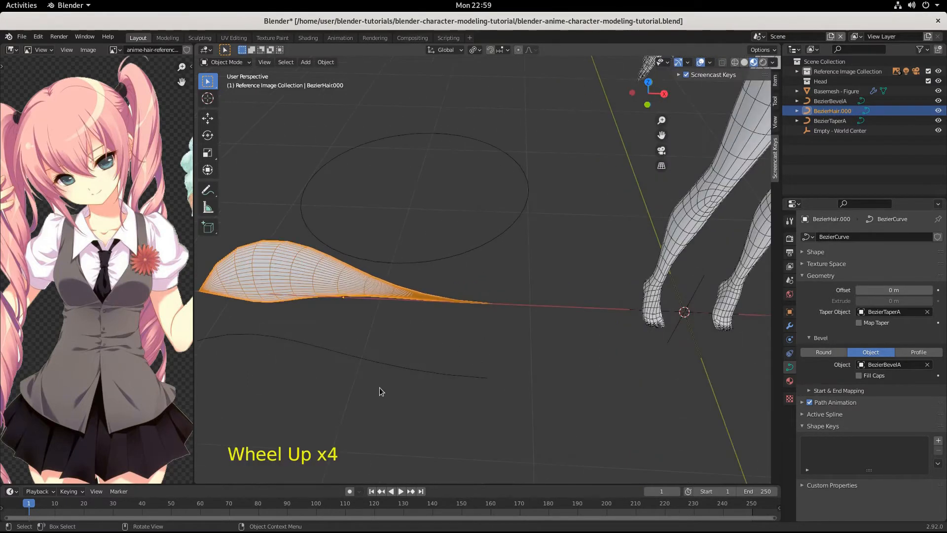
middle_click_drag(348, 396, 495, 307, "shift")
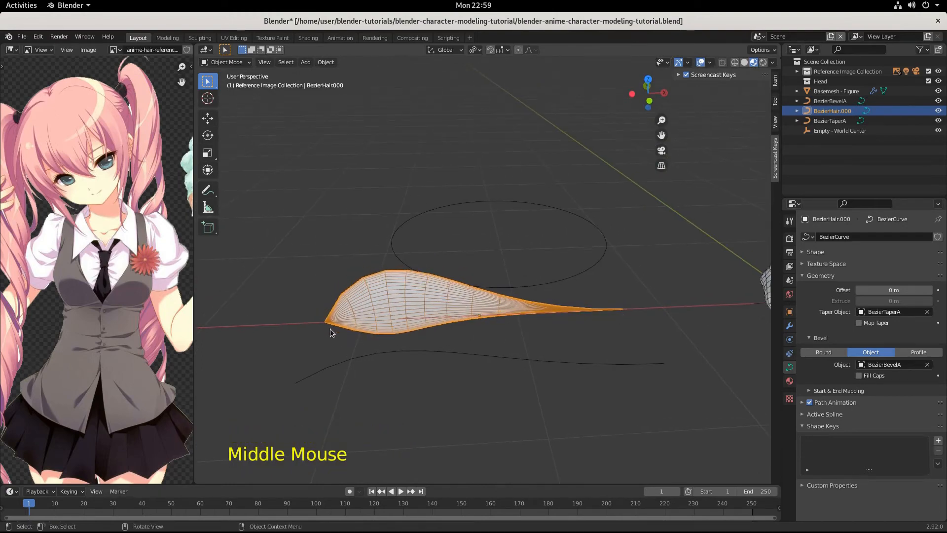
scroll(456, 344, "down", 5)
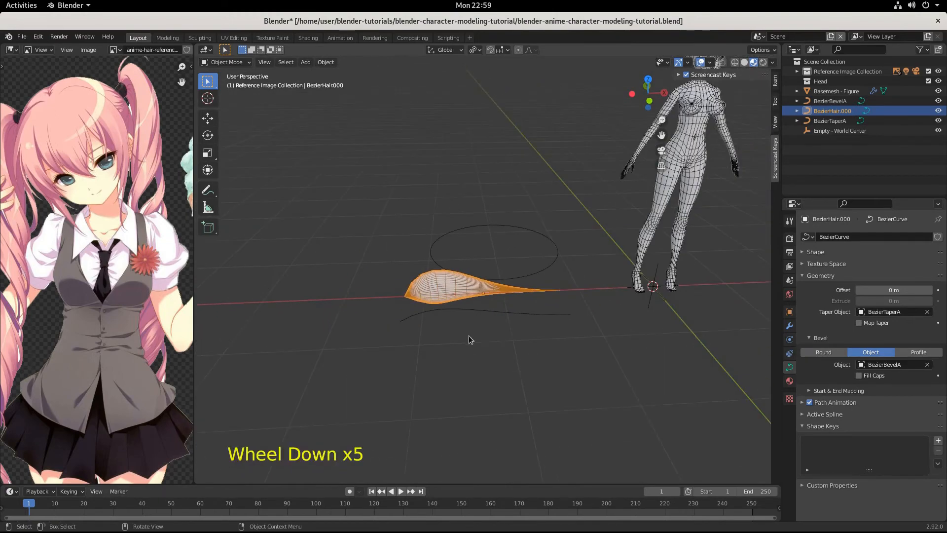
middle_click_drag(468, 337, 556, 360)
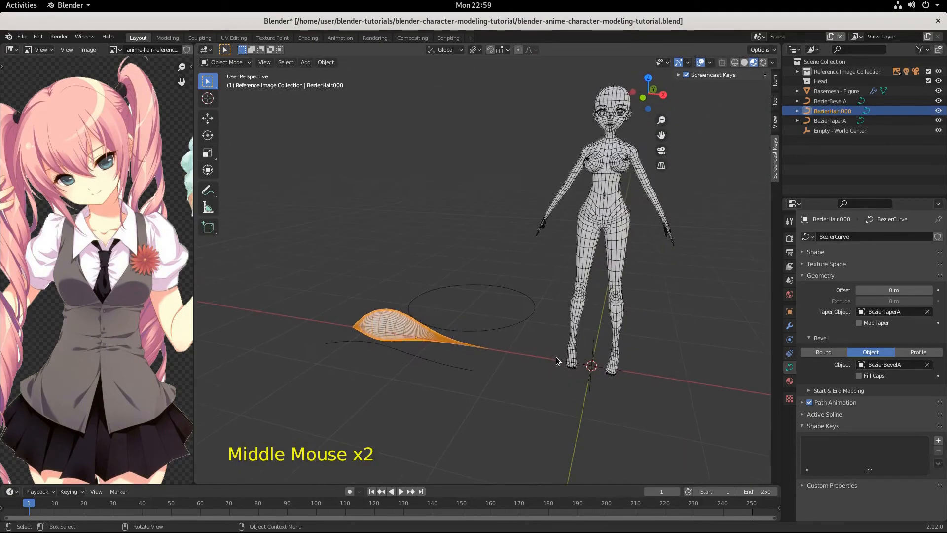
key("ctrl+s")
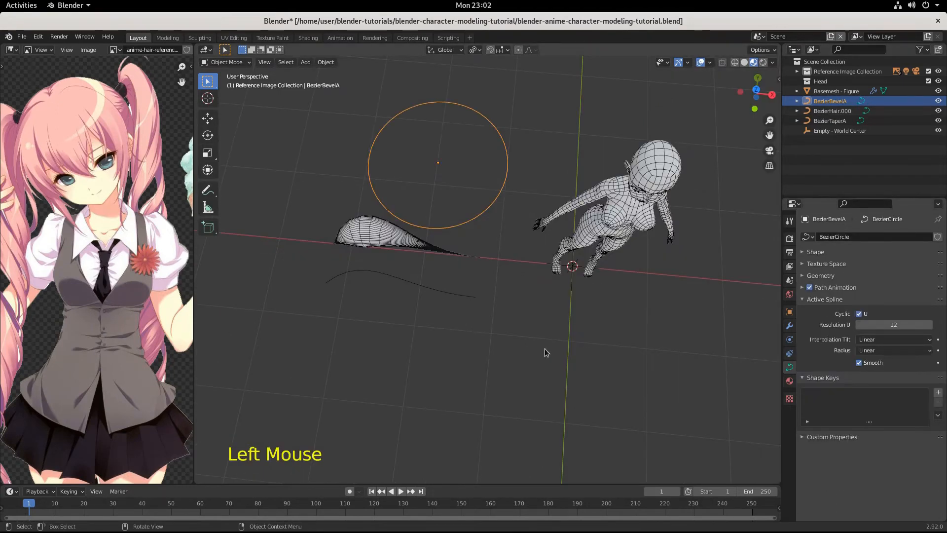
- Start editing the control points of the BezierBevelA circle beside the figure
scroll(544, 348, "up", 2)
middle_click_drag(544, 348, 531, 312)
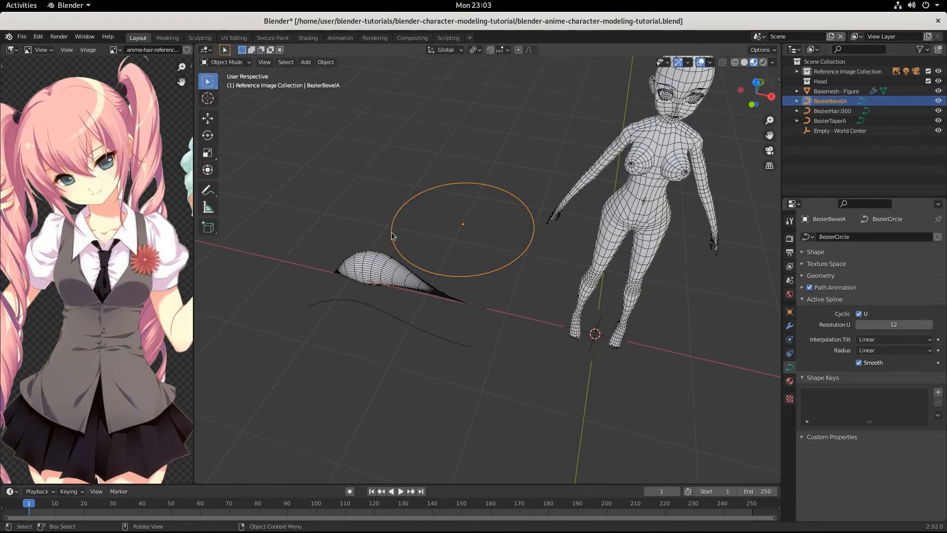
key("Tab")
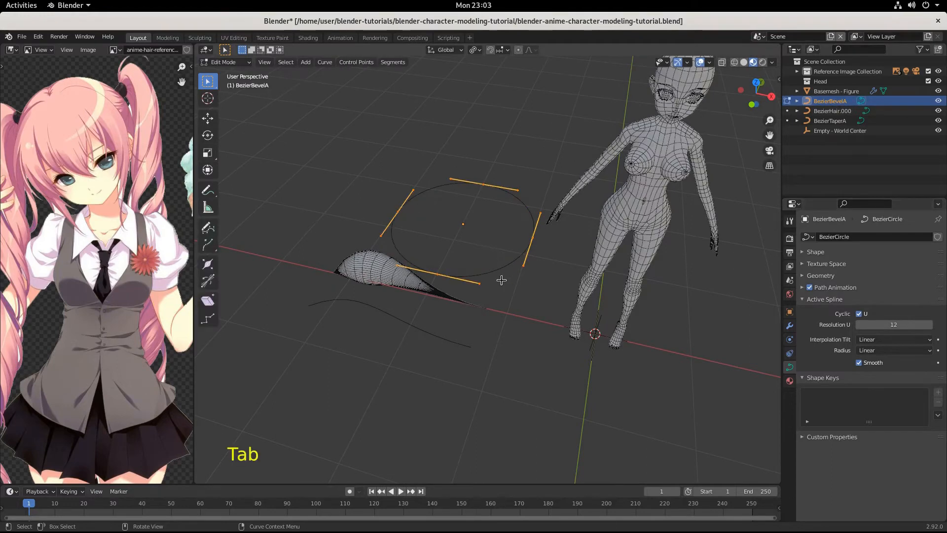
mouse_move(436, 296)
middle_mouse_down()
mouse_move(534, 301)
mouse_move(562, 327)
mouse_move(427, 285)
middle_mouse_up()
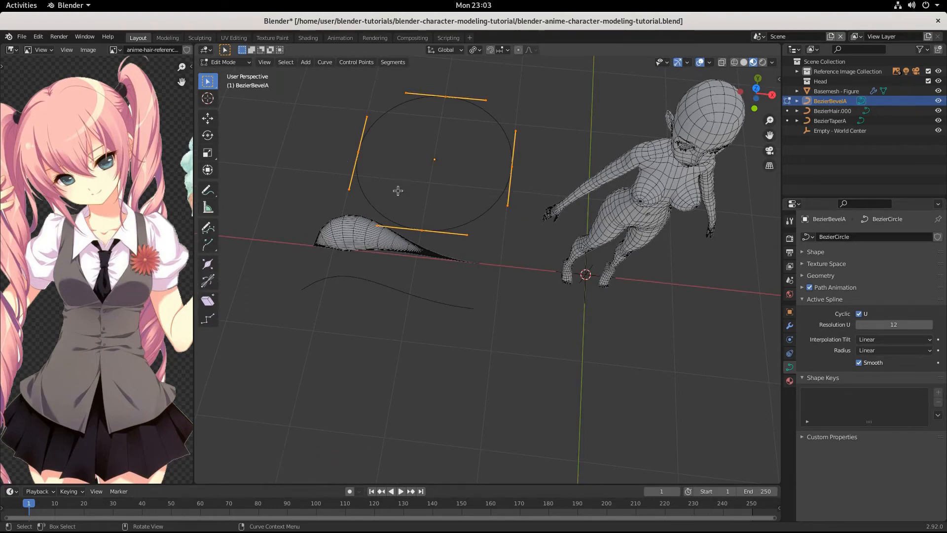
left_click(357, 63)
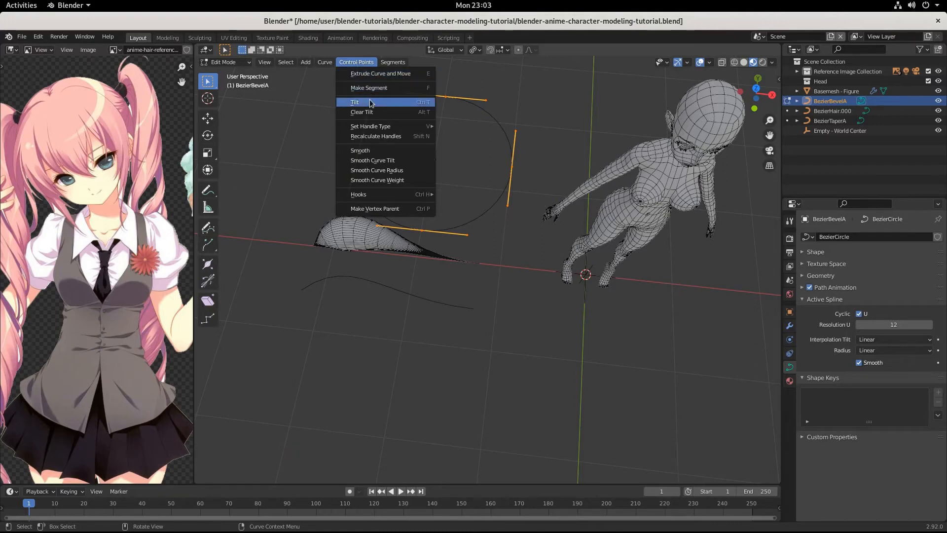
mouse_move(381, 130)
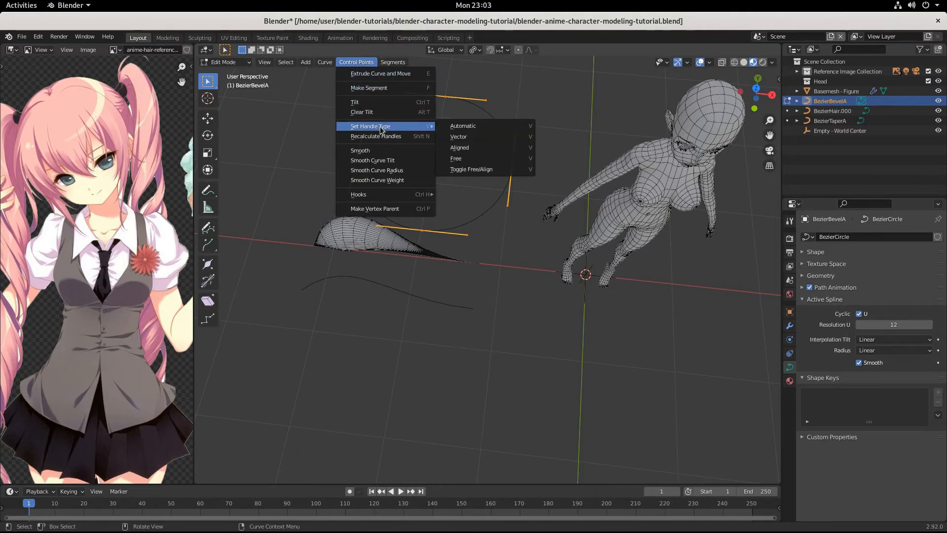
left_click(484, 148)
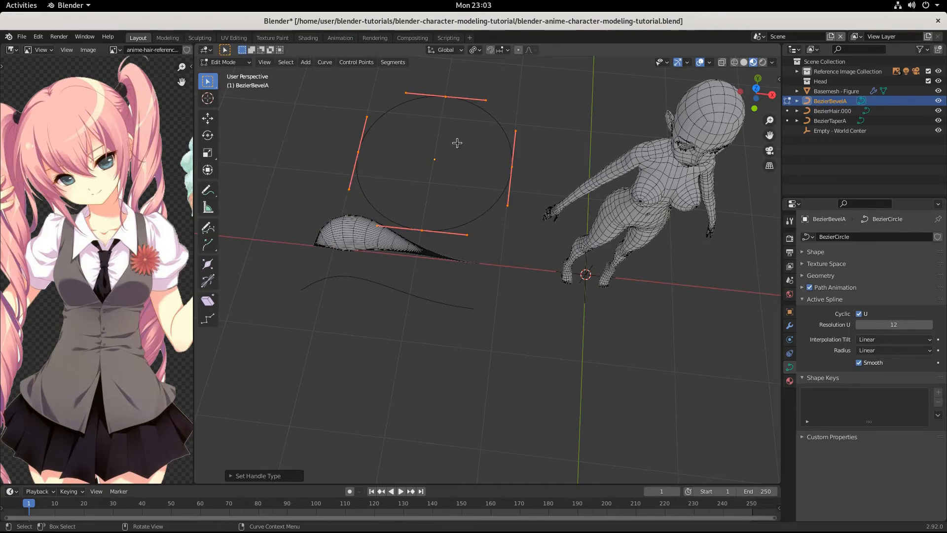
key("ctrl+z")
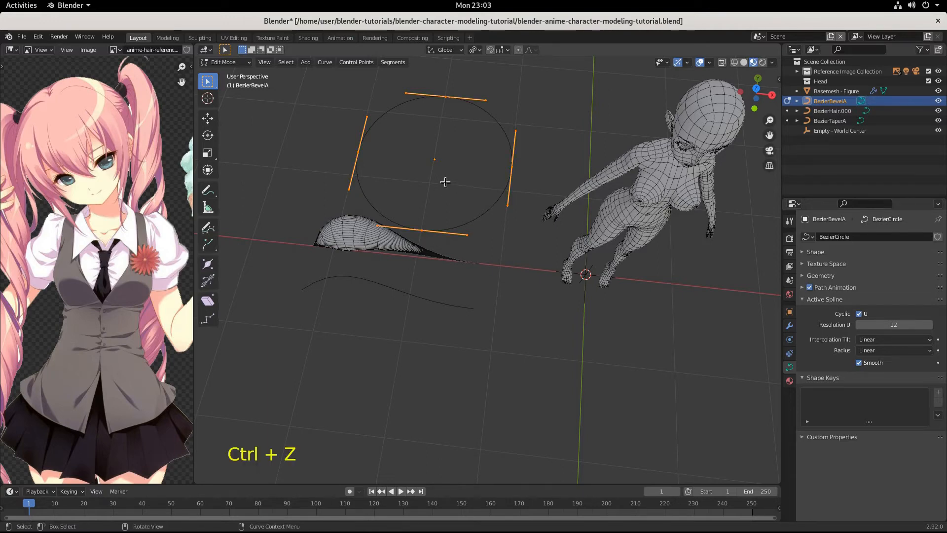
- Set the handle type of all control points on the BezierBevelA circle to Aligned
key("v")
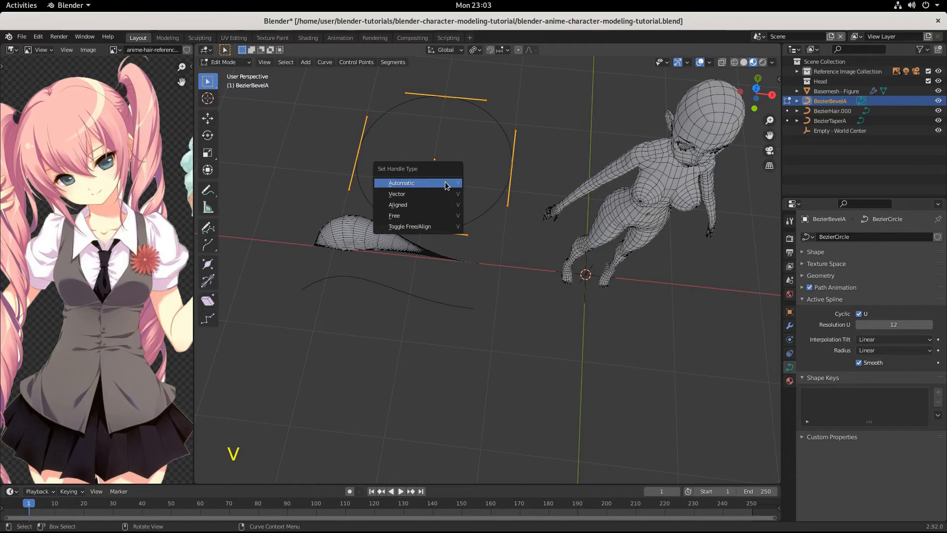
left_click(426, 205)
scroll(479, 211, "up", 4)
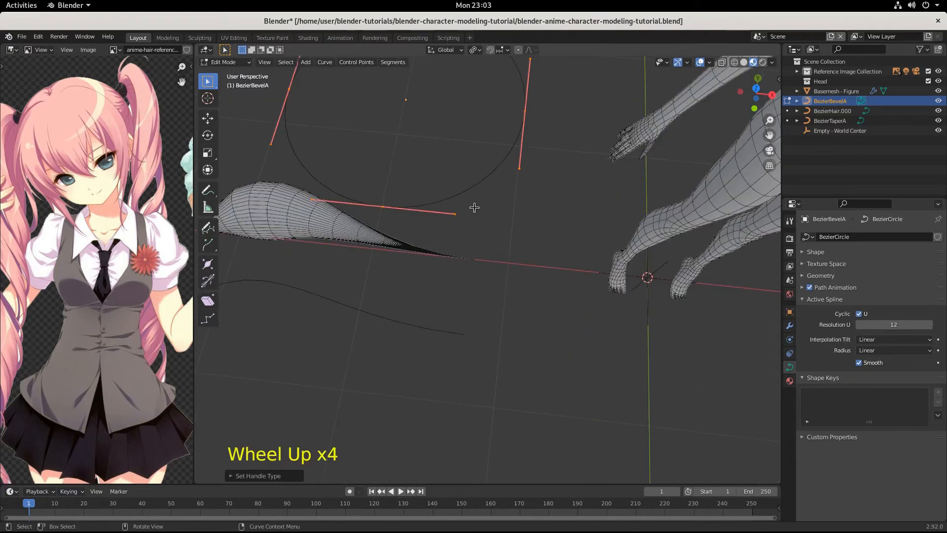
scroll(481, 213, "down", 3)
middle_click_drag(482, 216, 516, 287, "shift")
scroll(507, 266, "up", 11)
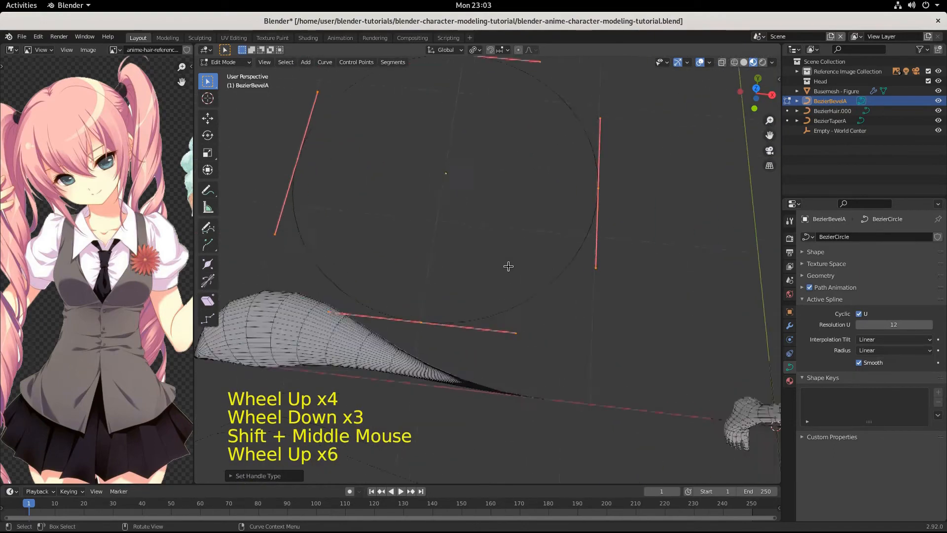
scroll(532, 249, "down", 5)
scroll(513, 158, "down", 5)
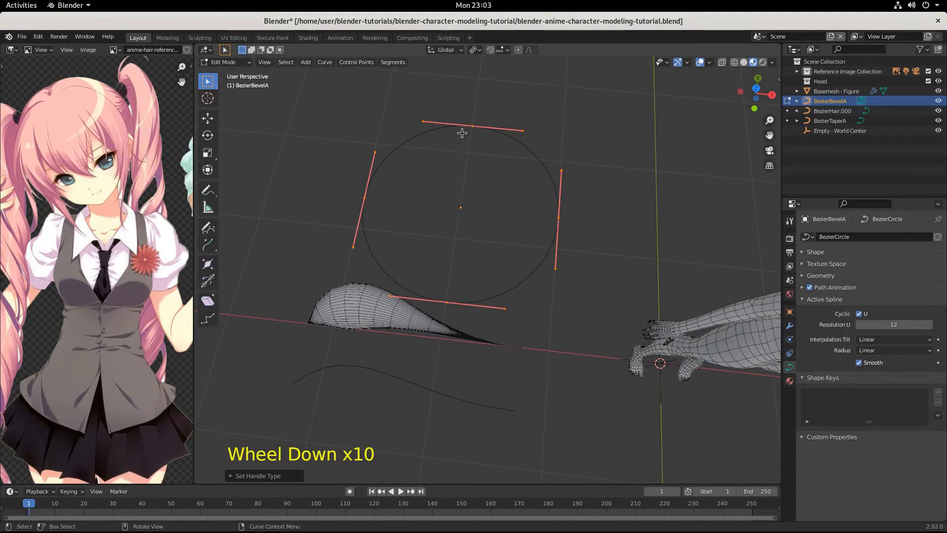
- Scale down the handles of the circle's two opposite side points, nearest to and farthest from the figure, to sharpen those ends
left_click(558, 217)
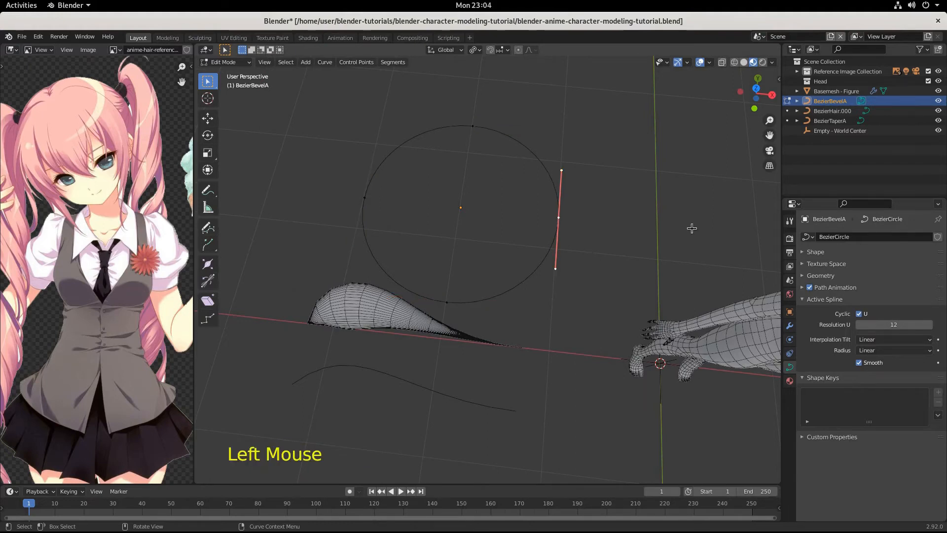
key("s")
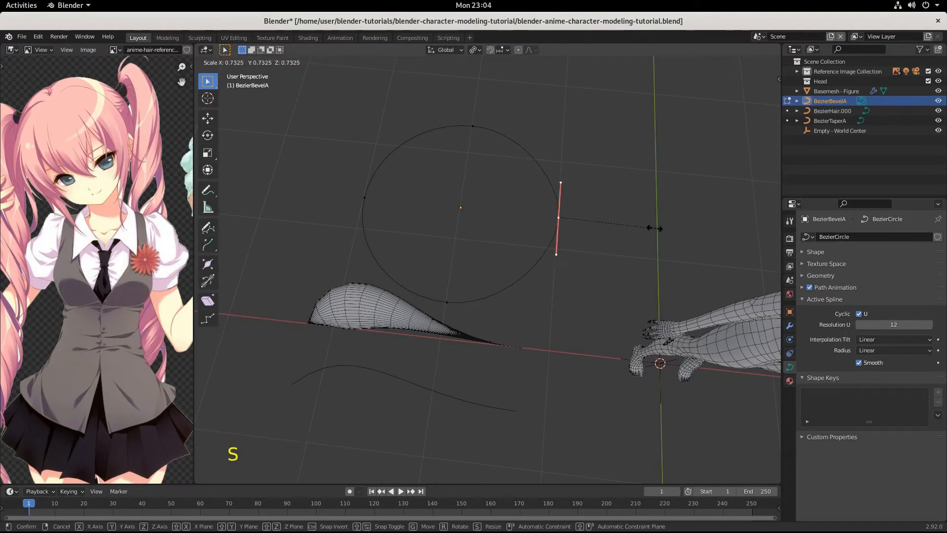
left_click(581, 229)
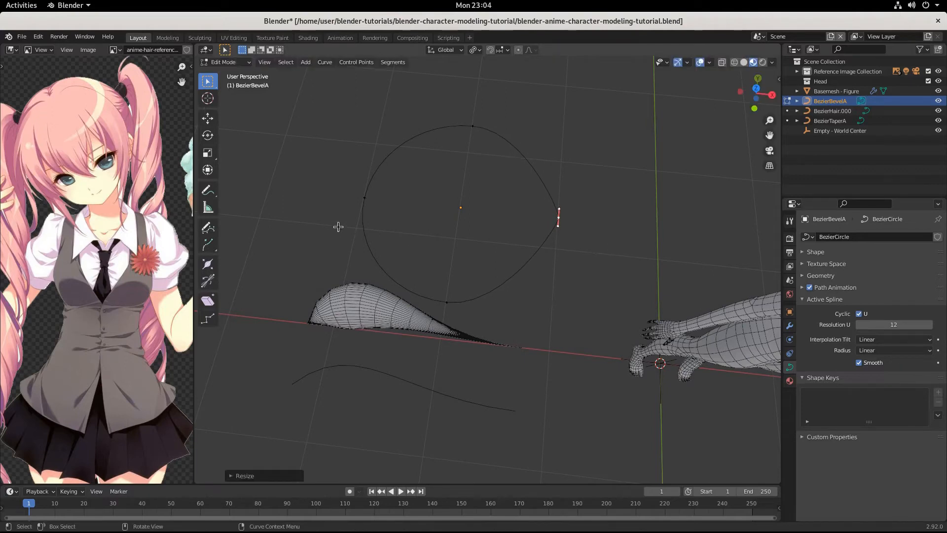
left_click(361, 200)
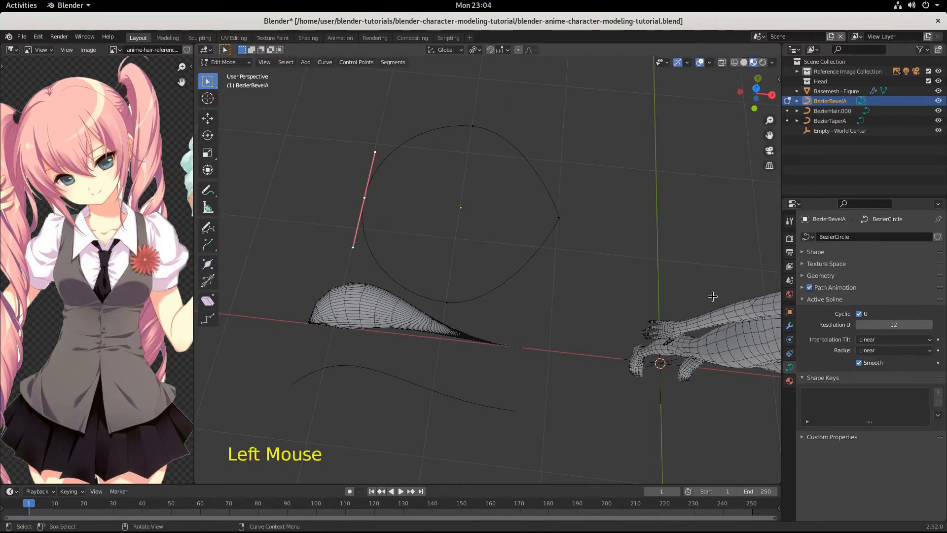
key("s")
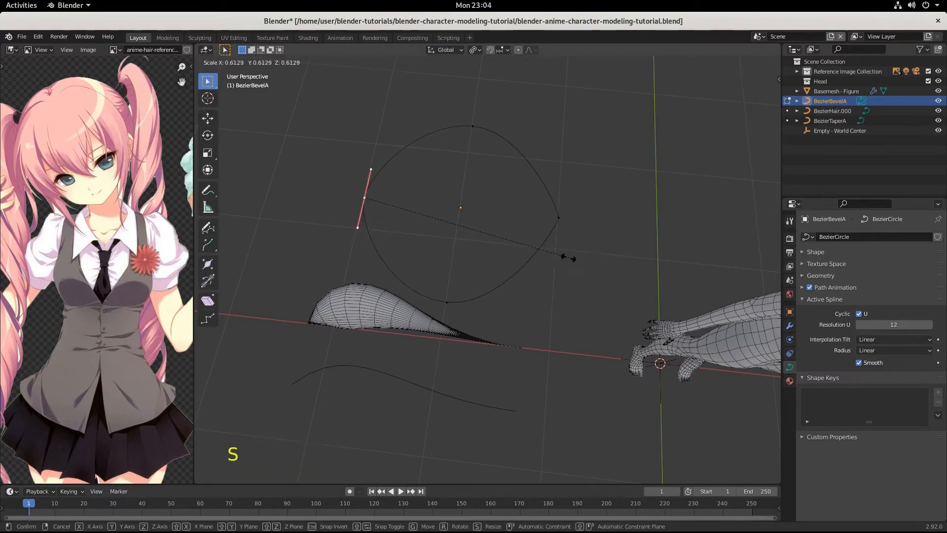
left_click(491, 232)
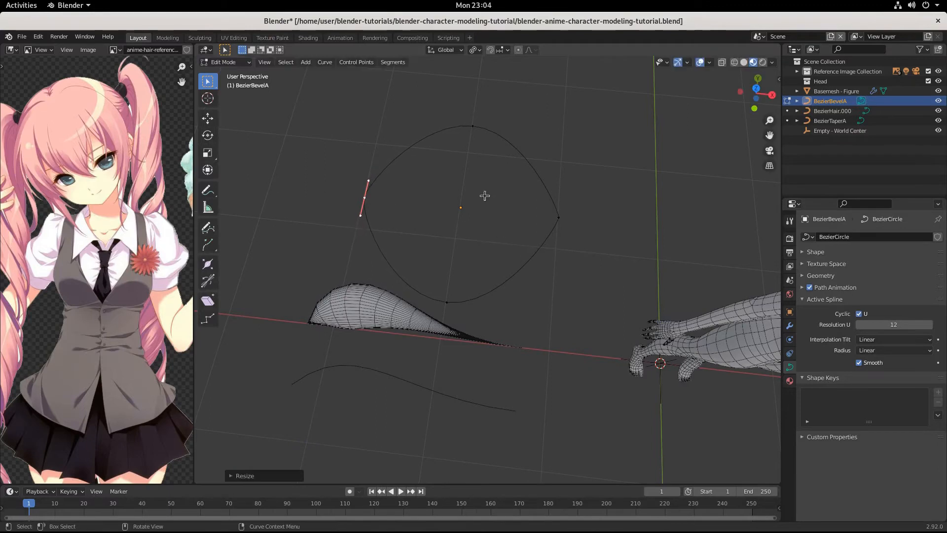
- Flatten the bevel circle into a lens shape by scaling its upper and lower points together toward the centre
left_click(467, 128)
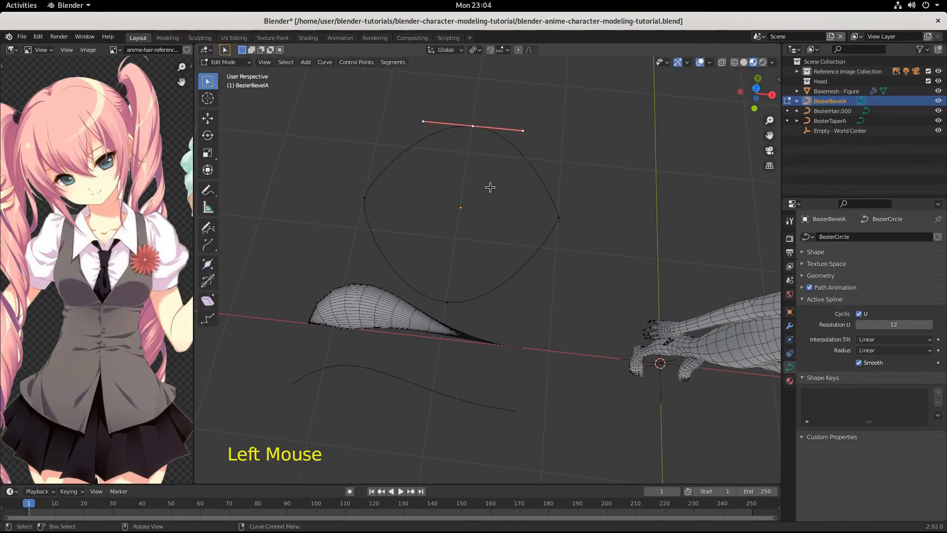
left_click(446, 302, "shift")
middle_click_drag(541, 262, 603, 334)
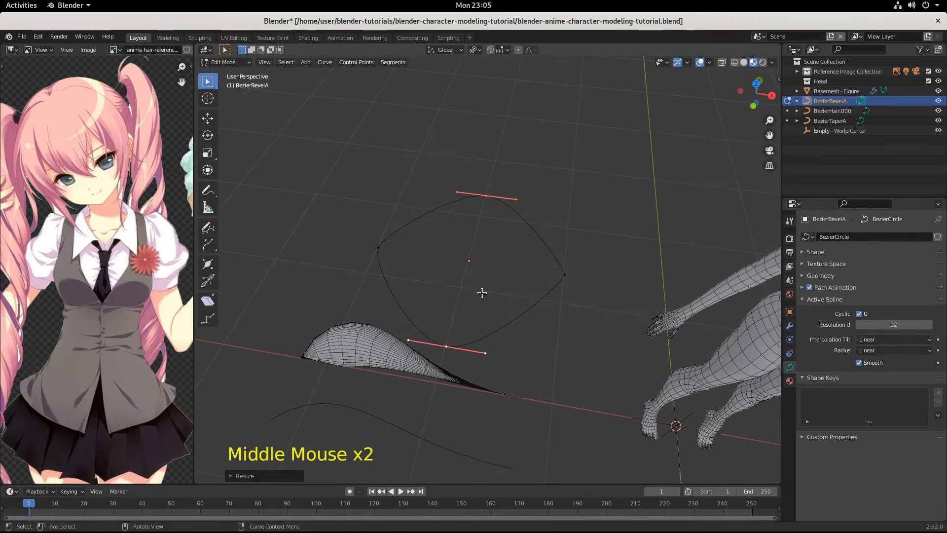
mouse_move(540, 296)
middle_mouse_down()
mouse_move(549, 334)
mouse_move(547, 309)
middle_mouse_up()
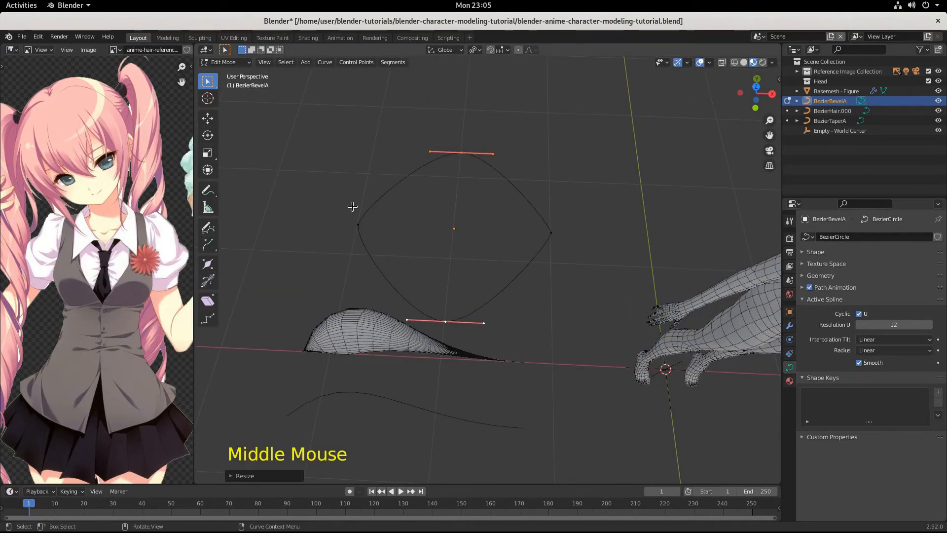
left_click(462, 152)
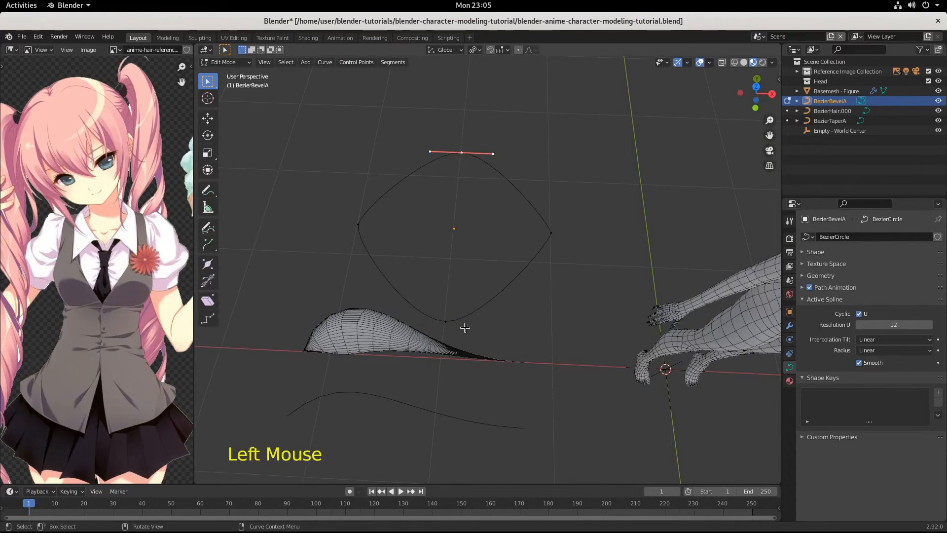
left_click(446, 321, "shift")
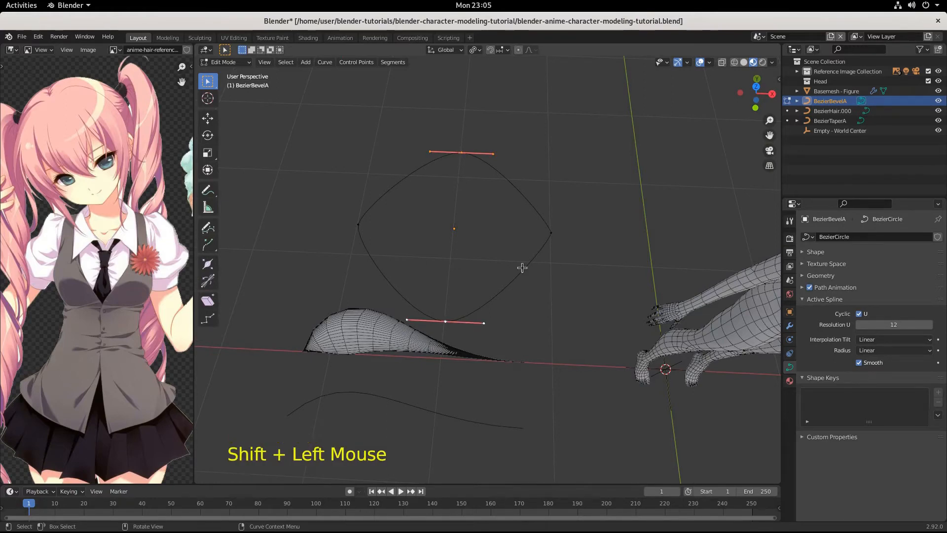
left_click(474, 50)
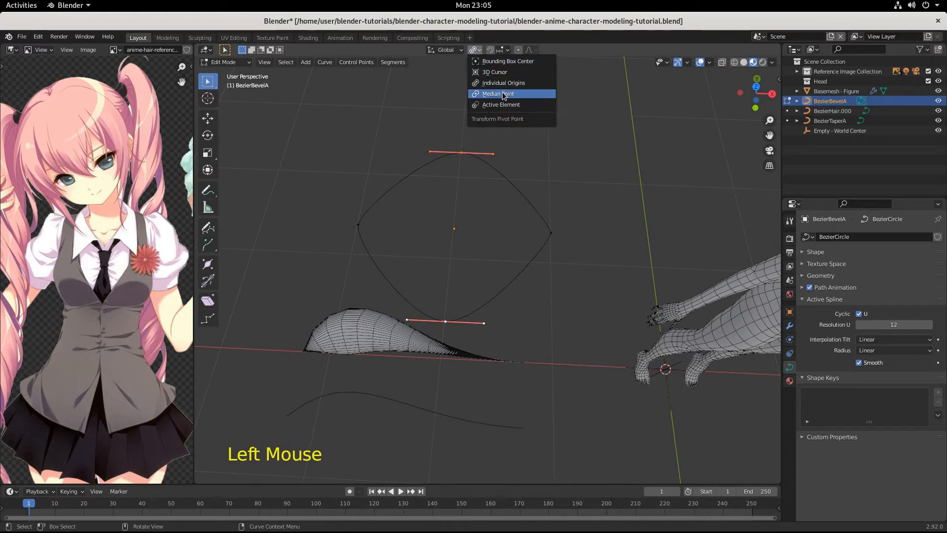
key("s")
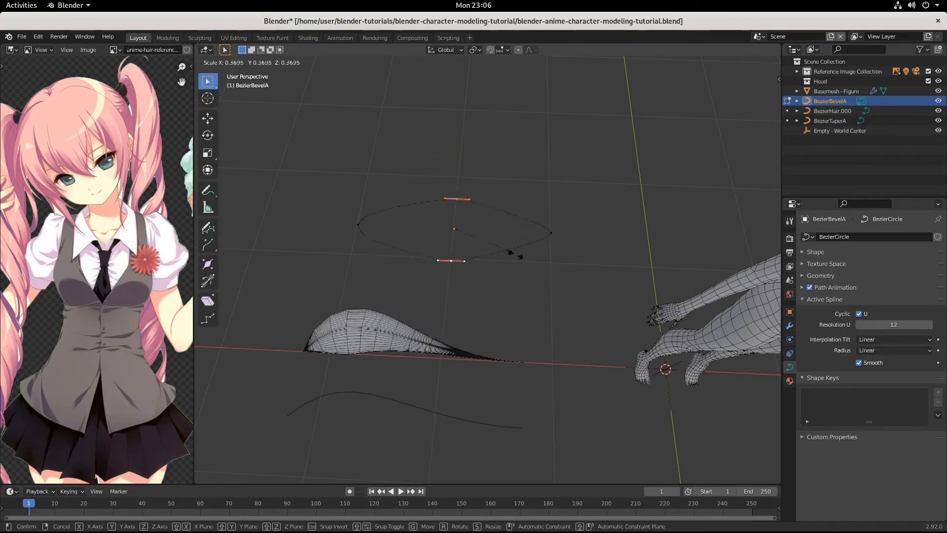
left_click(586, 240)
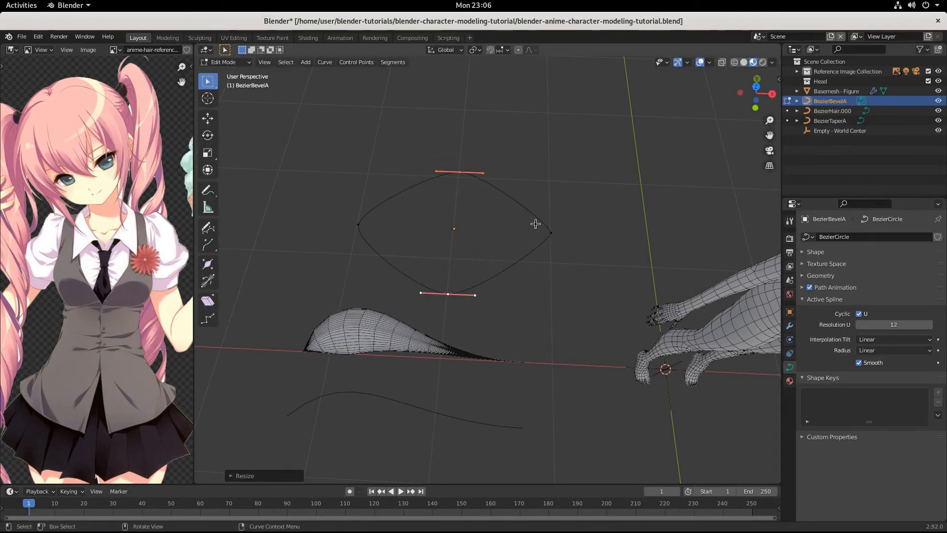
key("s")
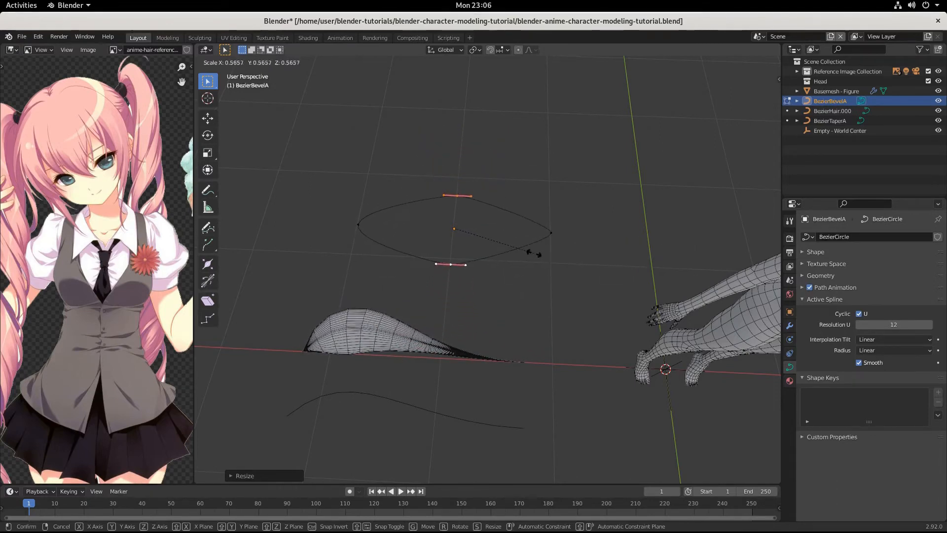
left_click(549, 239)
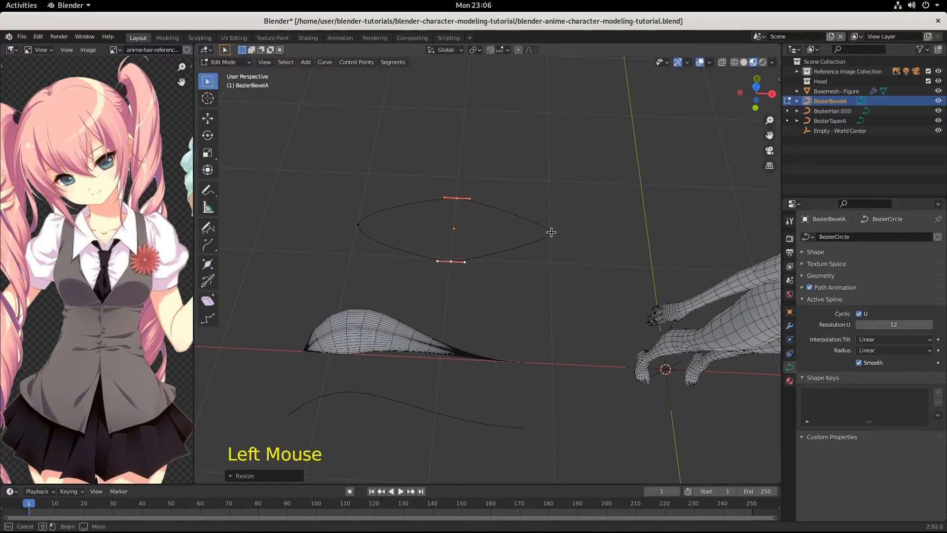
- Set the transform pivot to Individual Origins and scale the handles of the end point nearest the figure by about 1.5
left_click(561, 245)
left_click(445, 50)
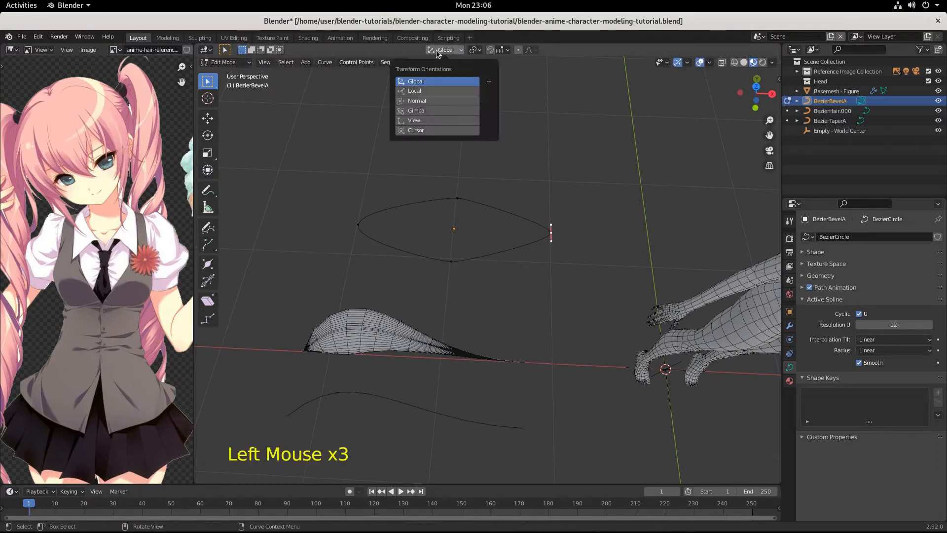
left_click(474, 50)
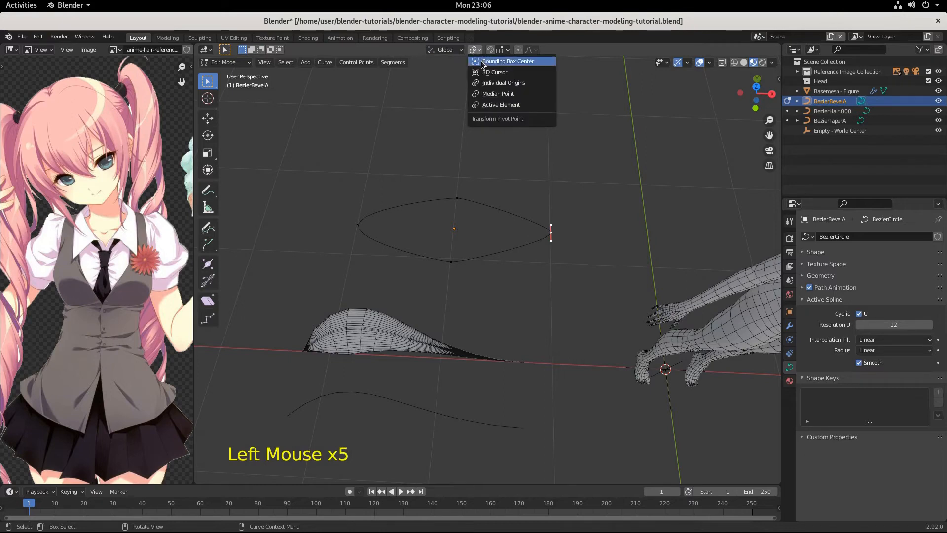
left_click(494, 80)
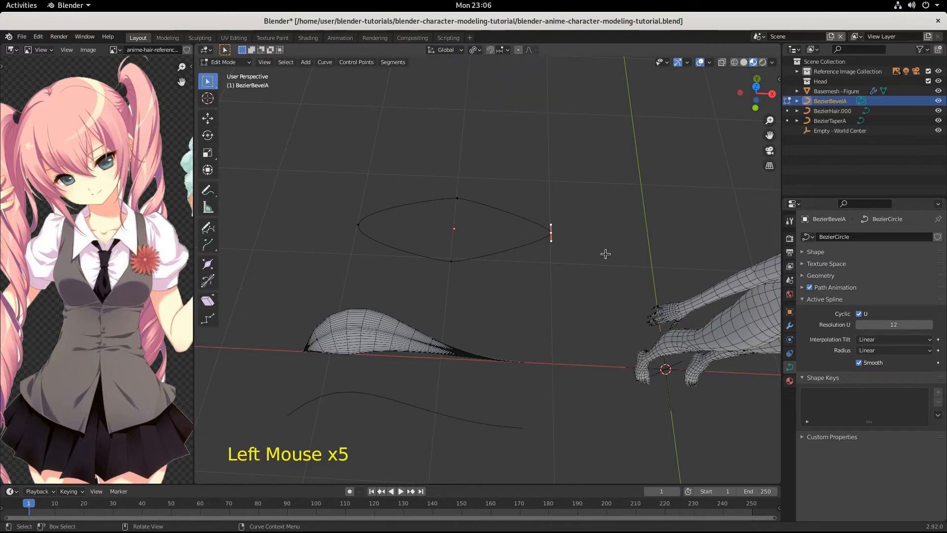
key("s")
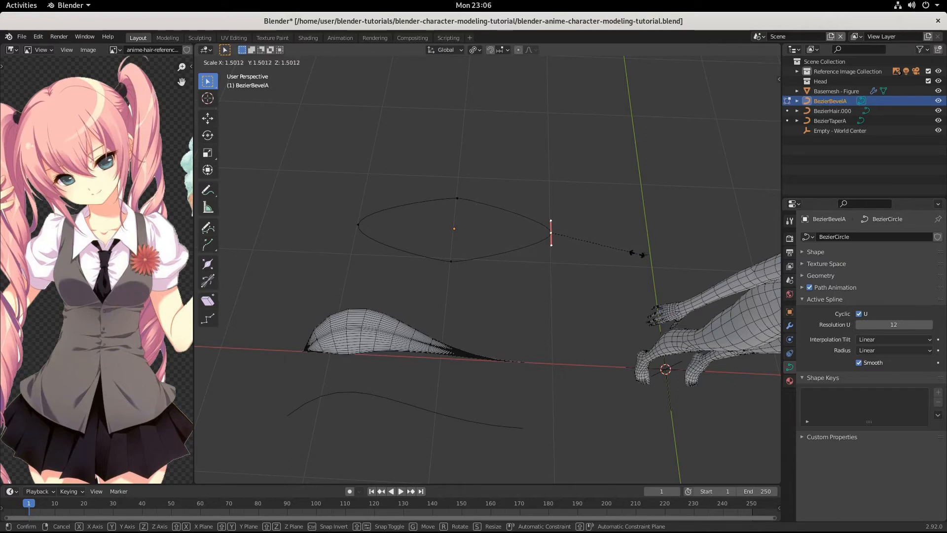
left_click(636, 254)
- Lengthen the handles of the bevel circle's upper and lower points, scaling those of the lower point by about 1.8
left_click(357, 226)
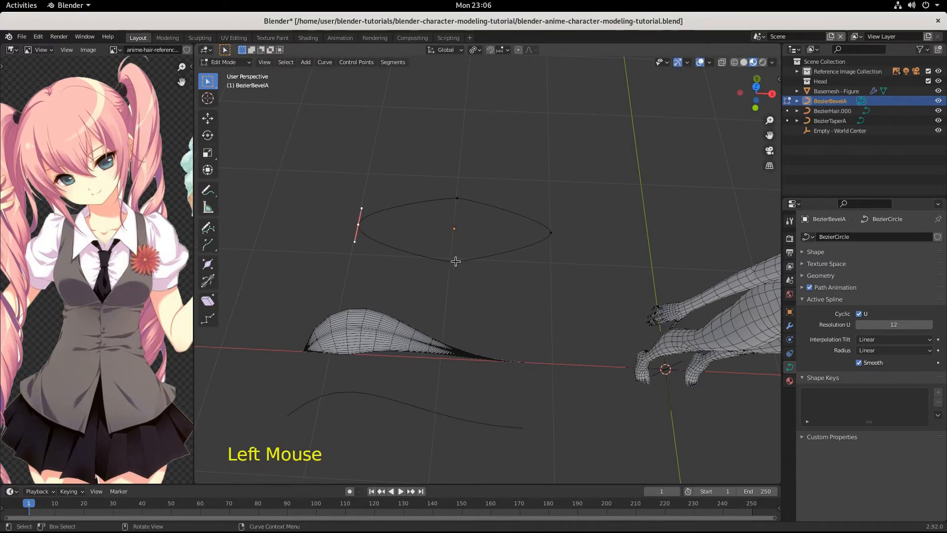
left_click(458, 197)
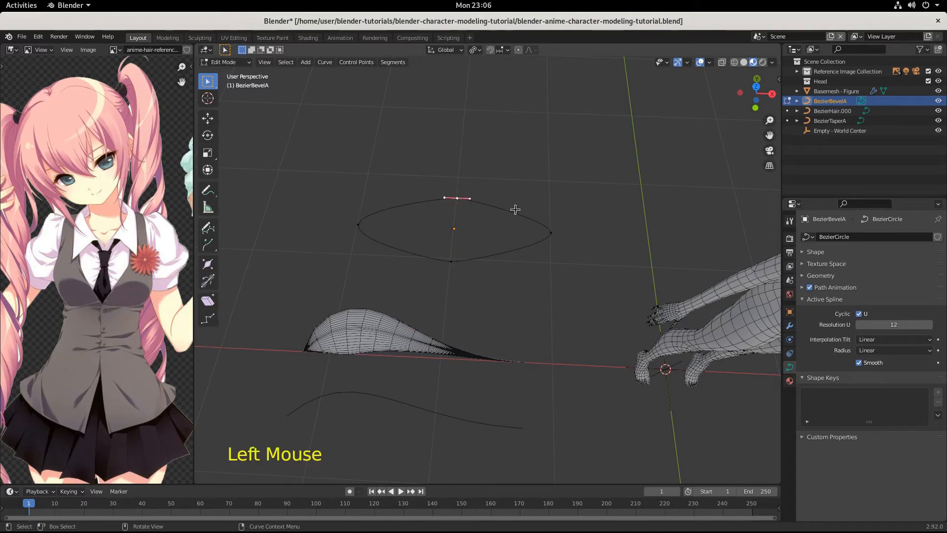
key("s")
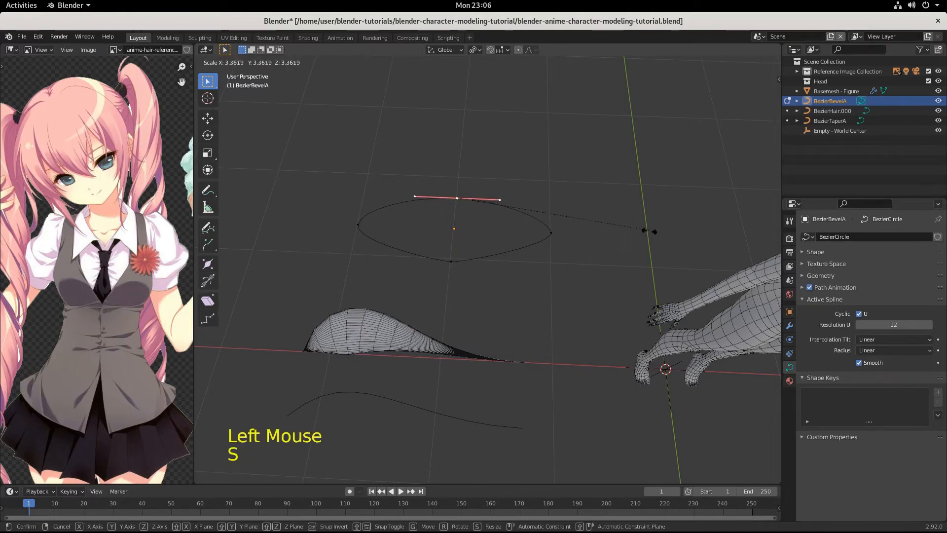
left_click(604, 227)
left_click(459, 261)
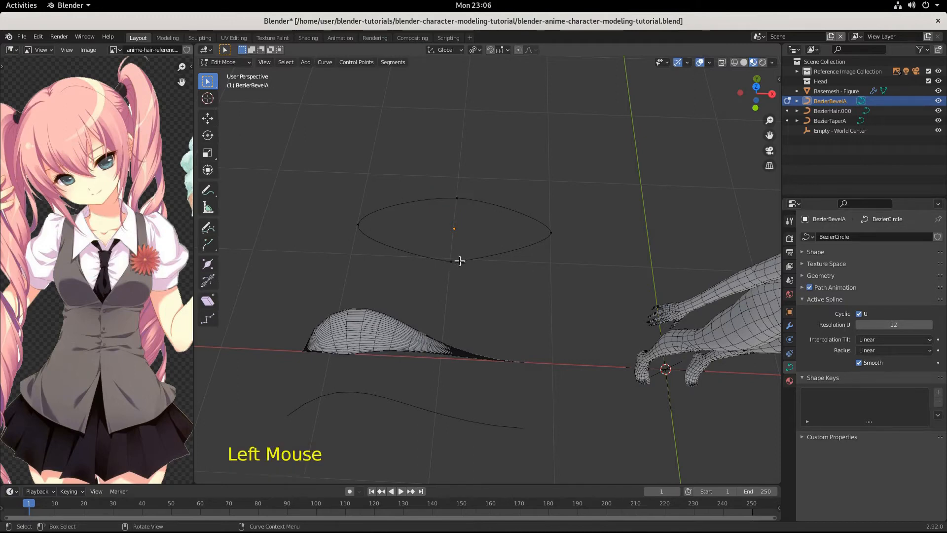
key("s")
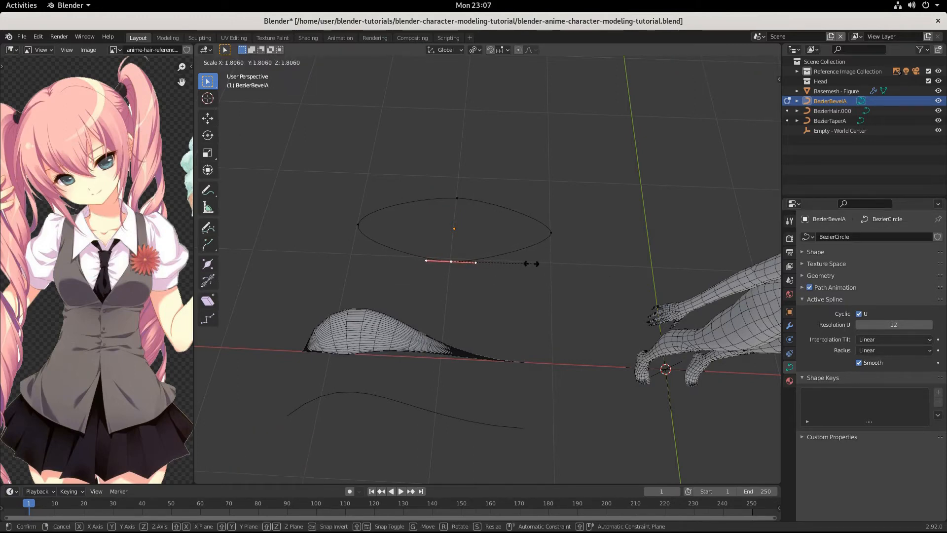
left_click(535, 264)
scroll(495, 339, "down", 2)
middle_click_drag(495, 339, 402, 342)
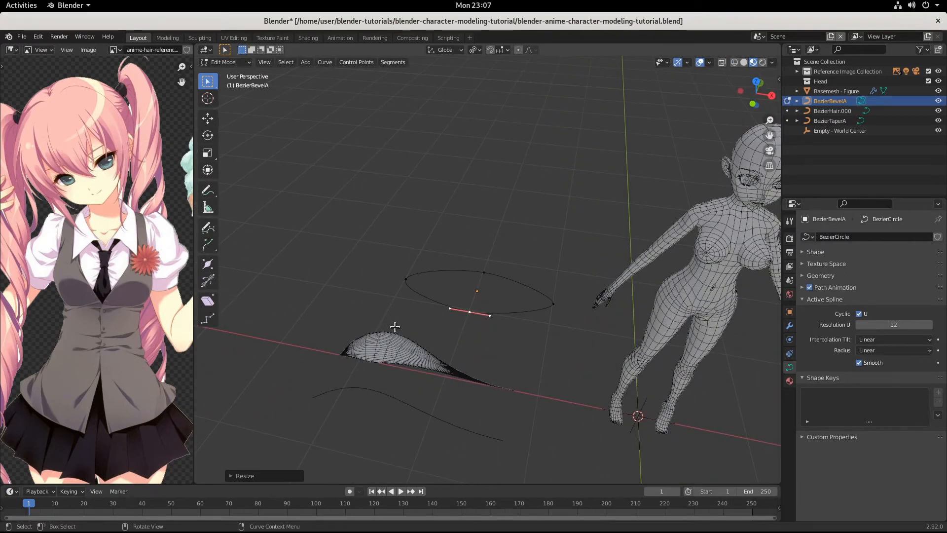
- Leave Edit Mode on BezierBevelA and enter Edit Mode on the BezierTaperA curve
left_click(415, 403)
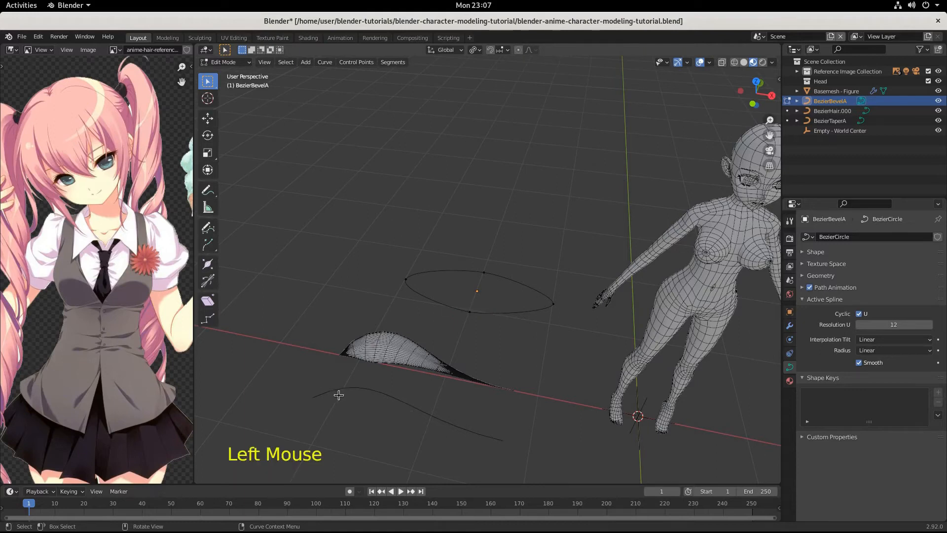
left_click(405, 403)
left_click(219, 63)
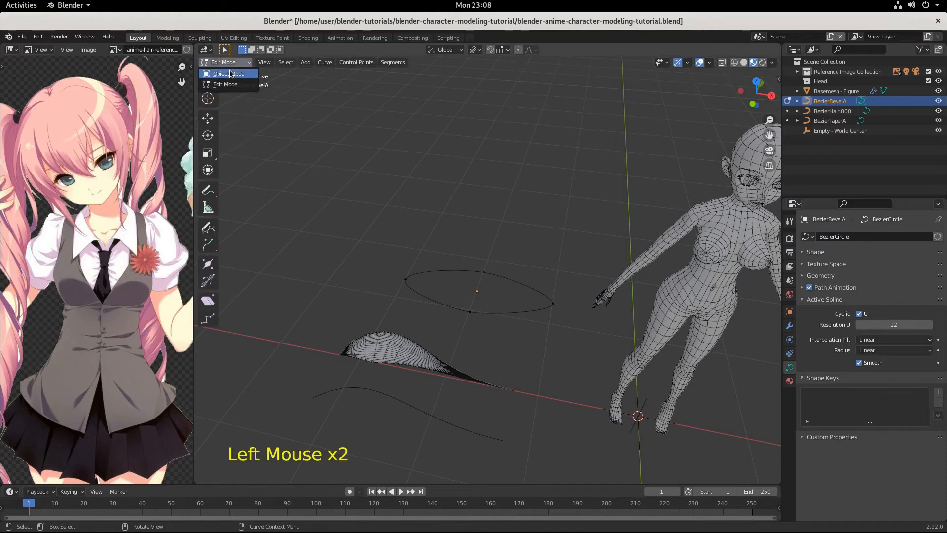
left_click(230, 73)
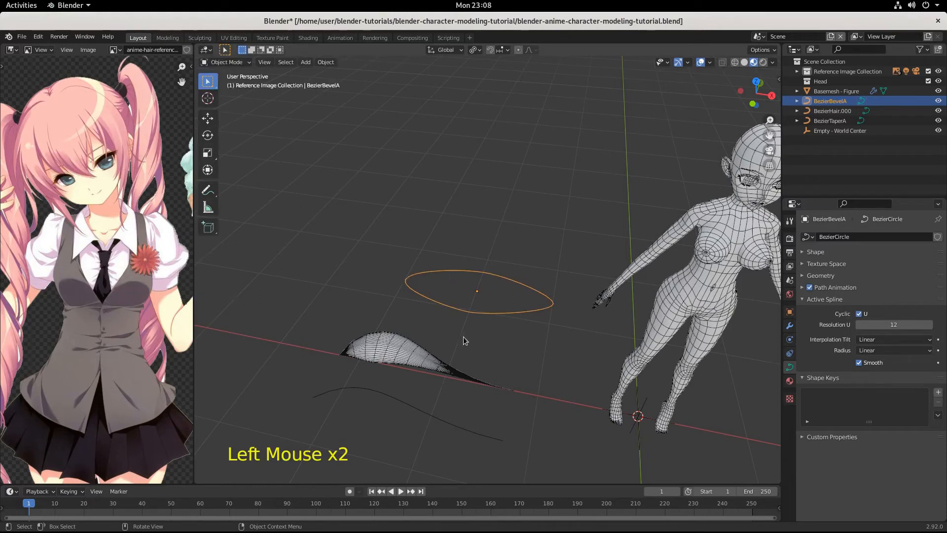
left_click(405, 407)
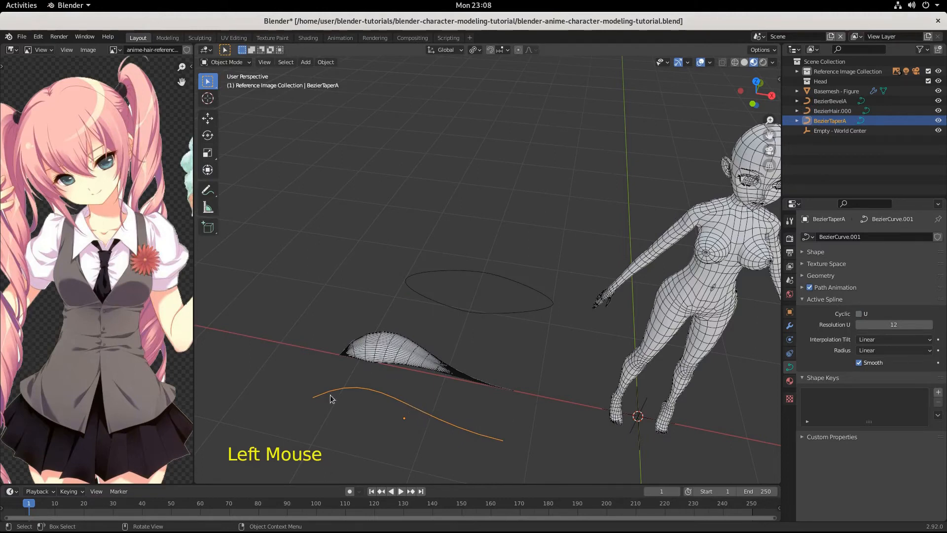
left_click(230, 63)
left_click(220, 83)
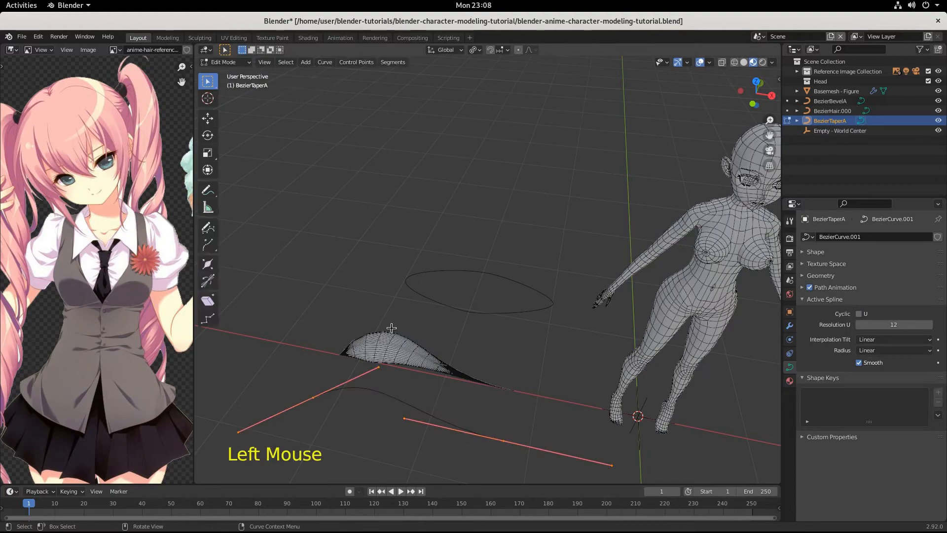
- Show the taper curve in top orthographic view and select its end point nearest the figure
middle_click_drag(449, 441, 439, 475)
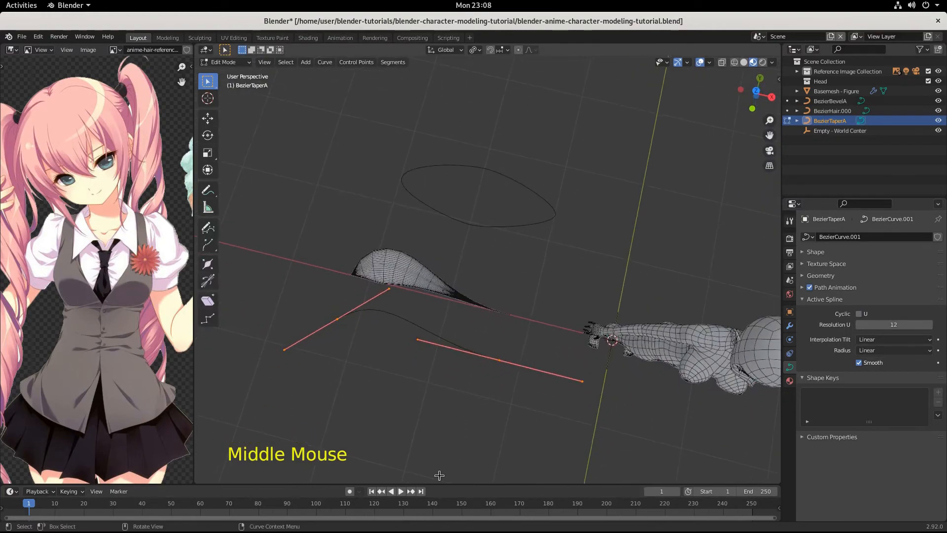
key("KP_7")
scroll(465, 437, "up", 3)
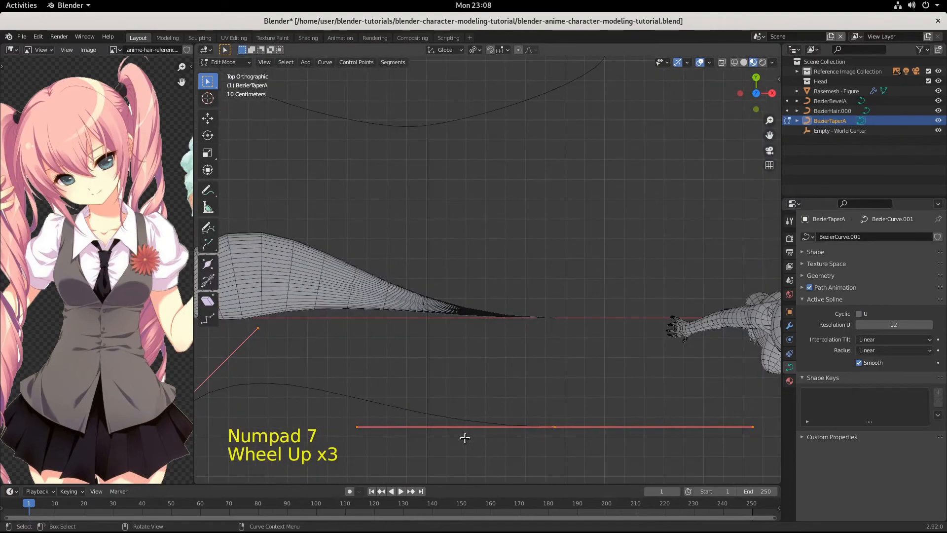
scroll(465, 437, "down", 3)
middle_click_drag(446, 415, 466, 330, "shift")
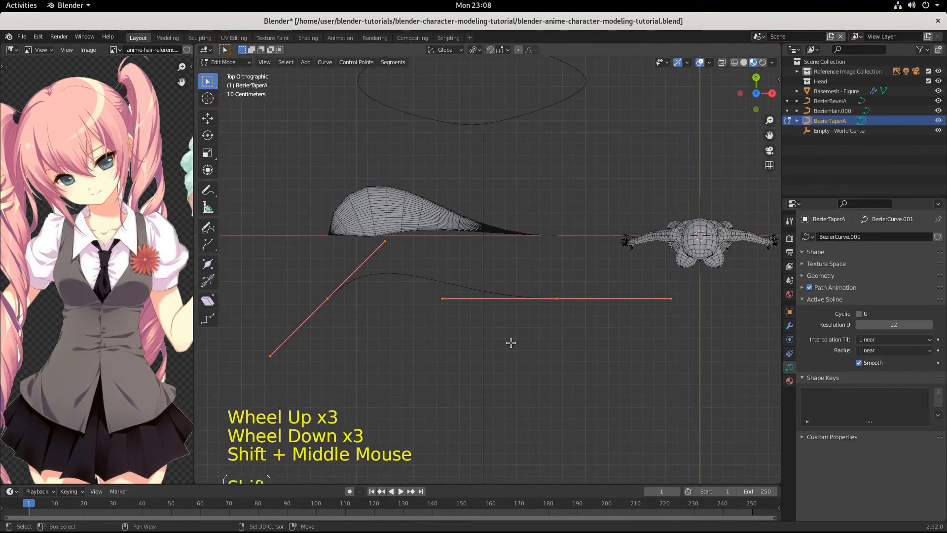
left_click(635, 299)
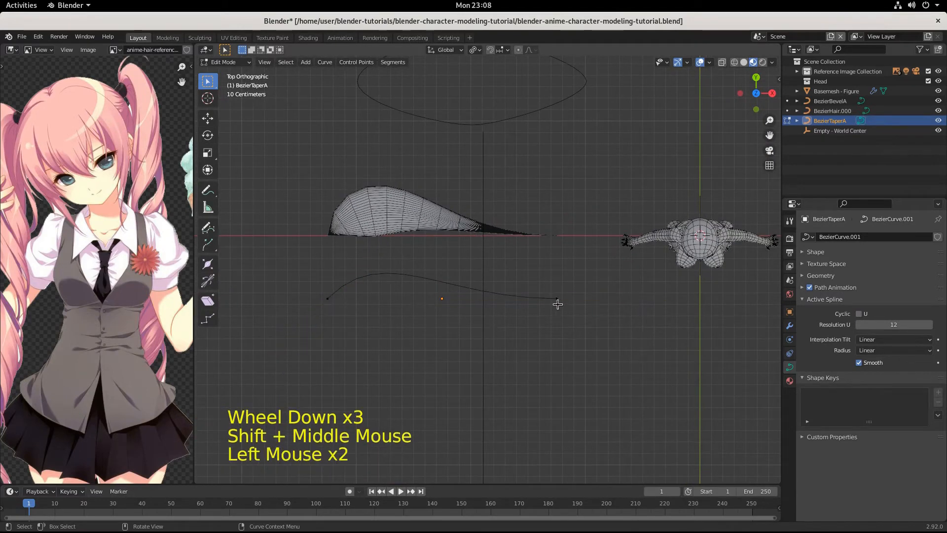
left_click(557, 303)
- Try rotating and scaling the handles of the taper curve's end point nearest the figure, and undo those changes
key("r")
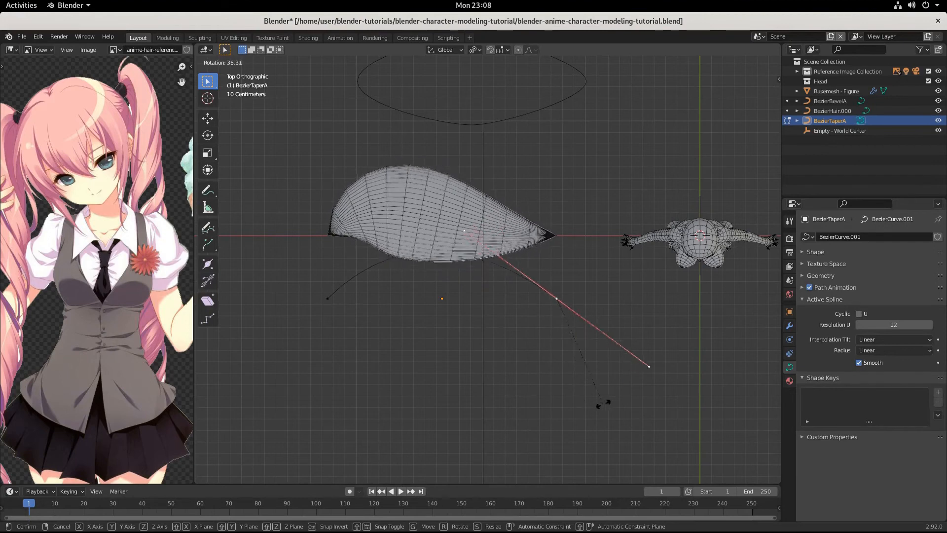
left_click(636, 389)
key("s")
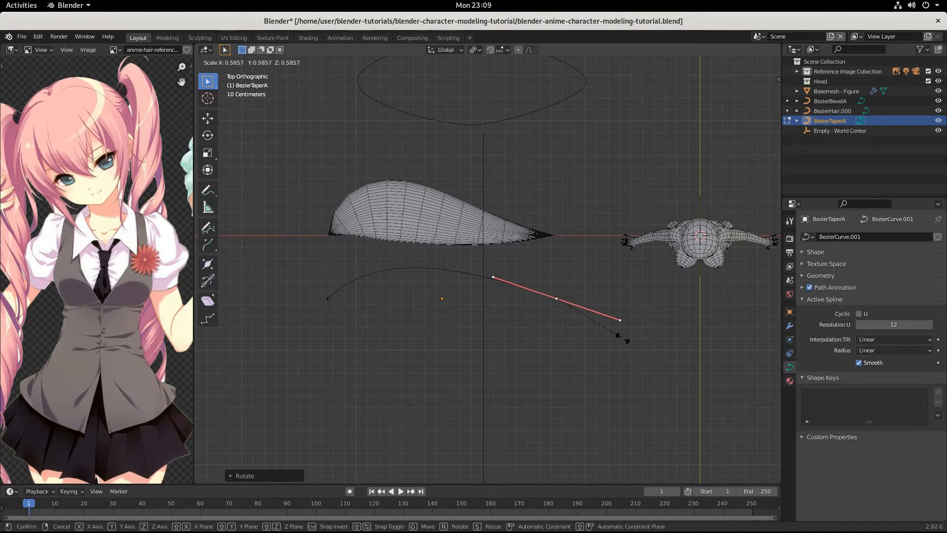
left_click(646, 355)
key("r")
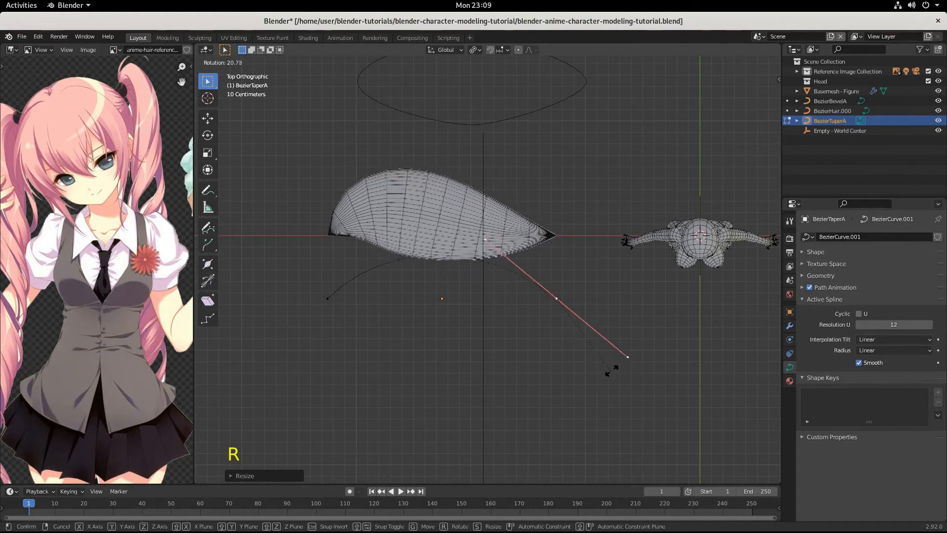
left_click(630, 355)
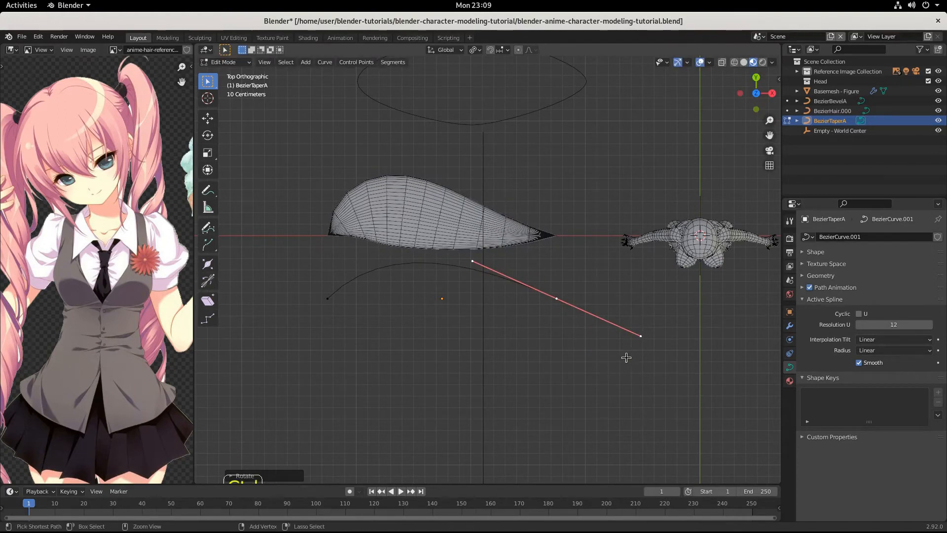
key("ctrl+z")
key("ctrl+z")
key("ctrl+z")
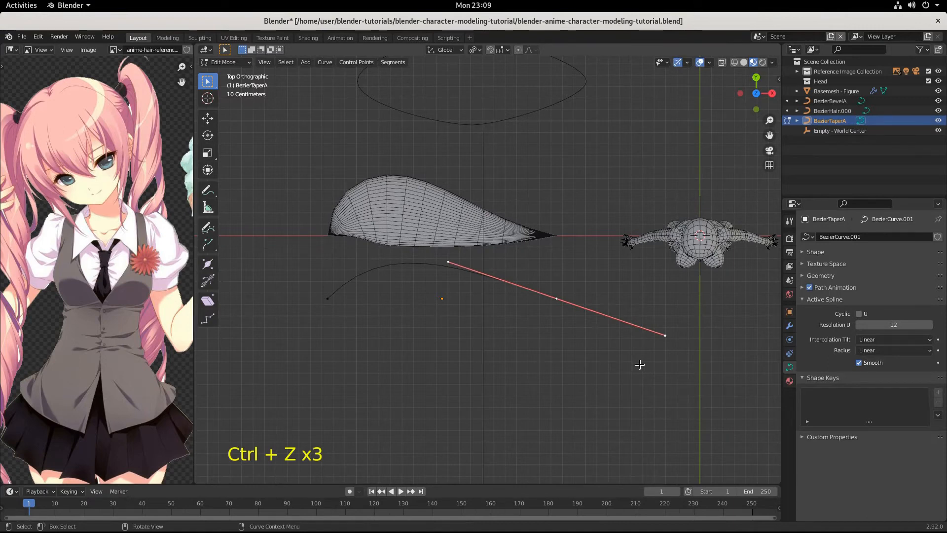
key("ctrl+z")
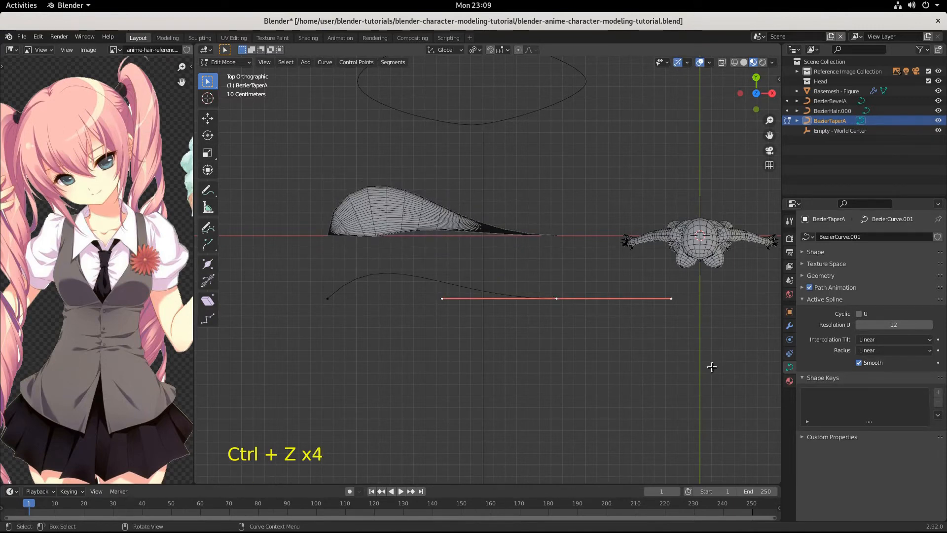
- Scale down the handles of the taper curve's end point nearest the figure and rotate them about 9 degrees
key("s")
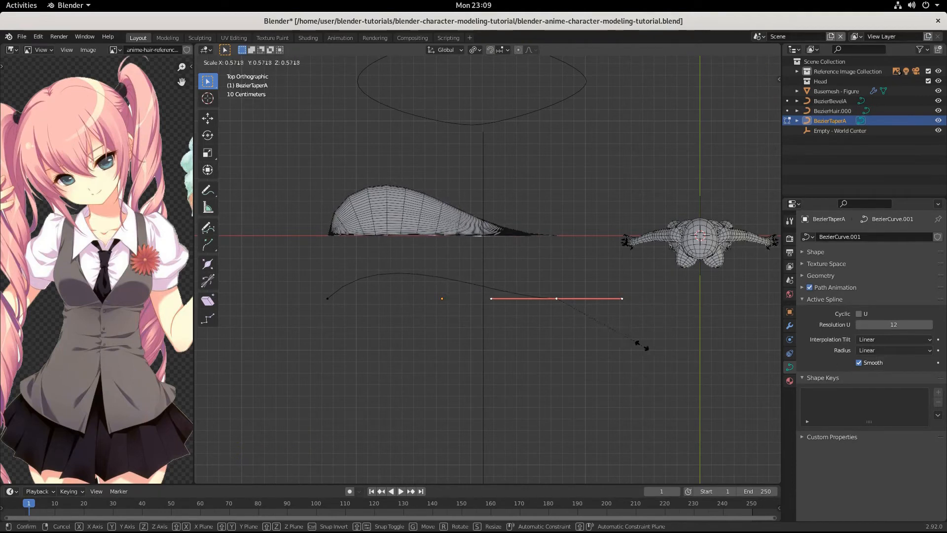
left_click(672, 346)
key("r")
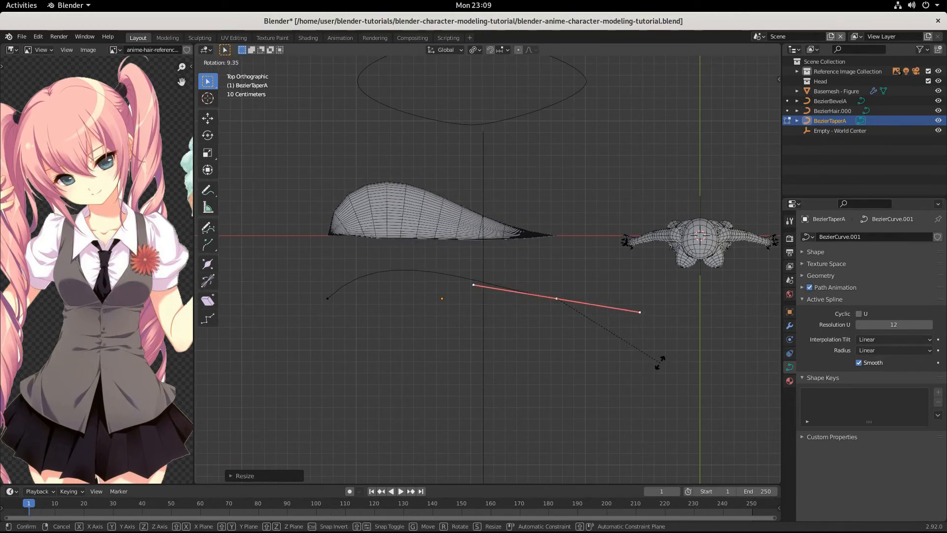
left_click(660, 363)
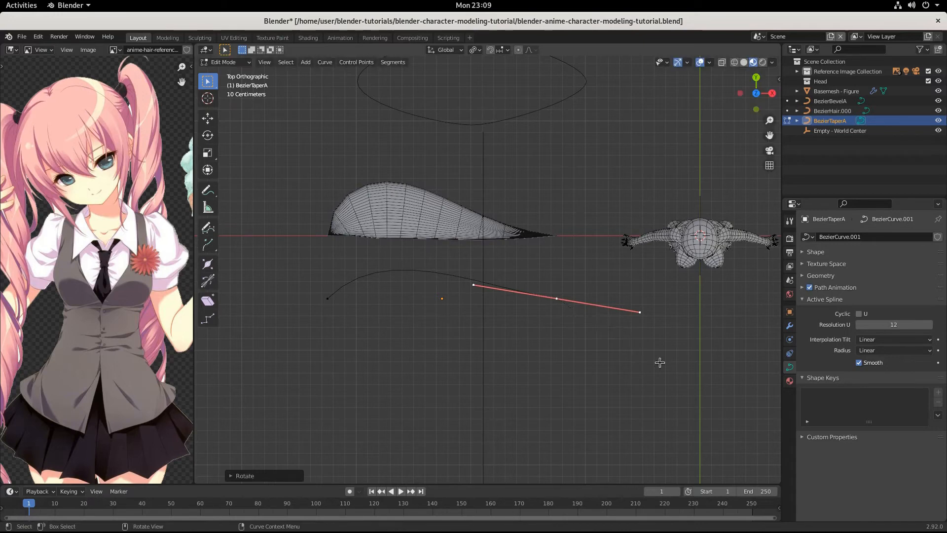
- Scale the handles of the taper curve's end point farthest from the figure to about 0.6
left_click(328, 300)
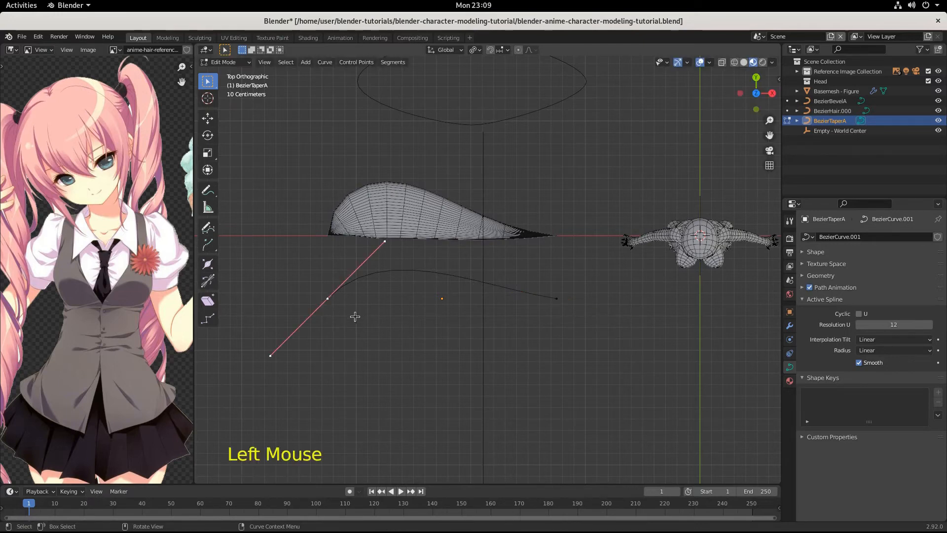
key("s")
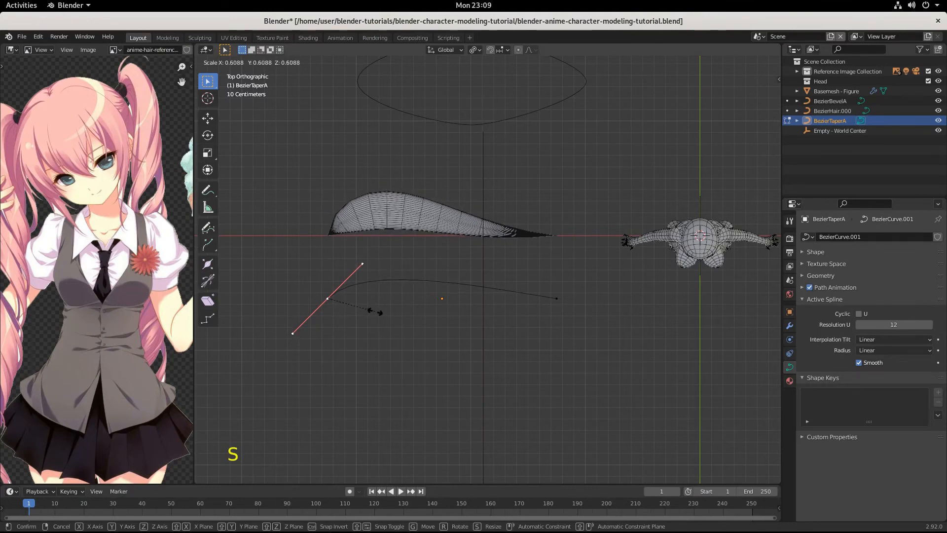
left_click(371, 310)
- Shorten the handles of the taper end point nearest the figure further and rotate them about 1.7 degrees
left_click(558, 295)
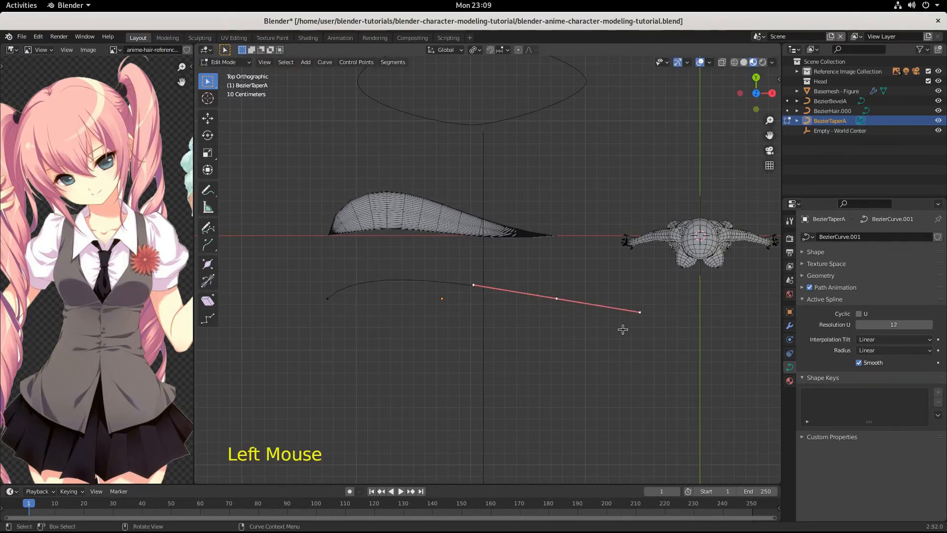
key("s")
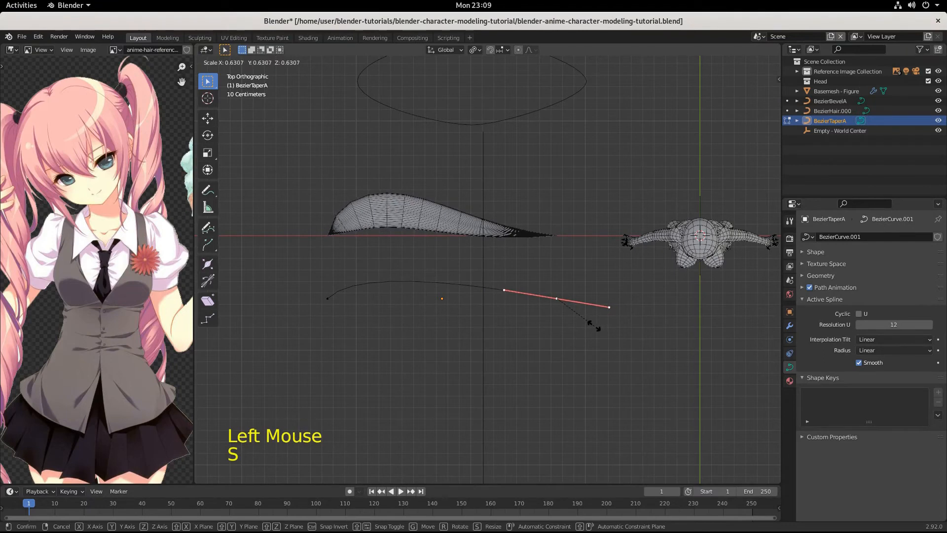
left_click(595, 324)
key("r")
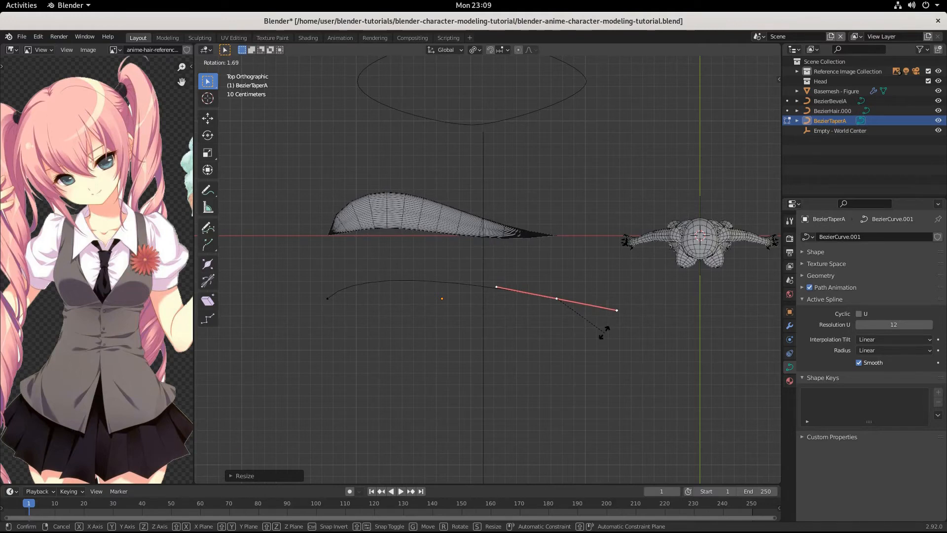
left_click(603, 331)
- Scale up the handles of the taper end point farthest from the figure slightly and rotate them about 12 degrees
left_click(337, 300)
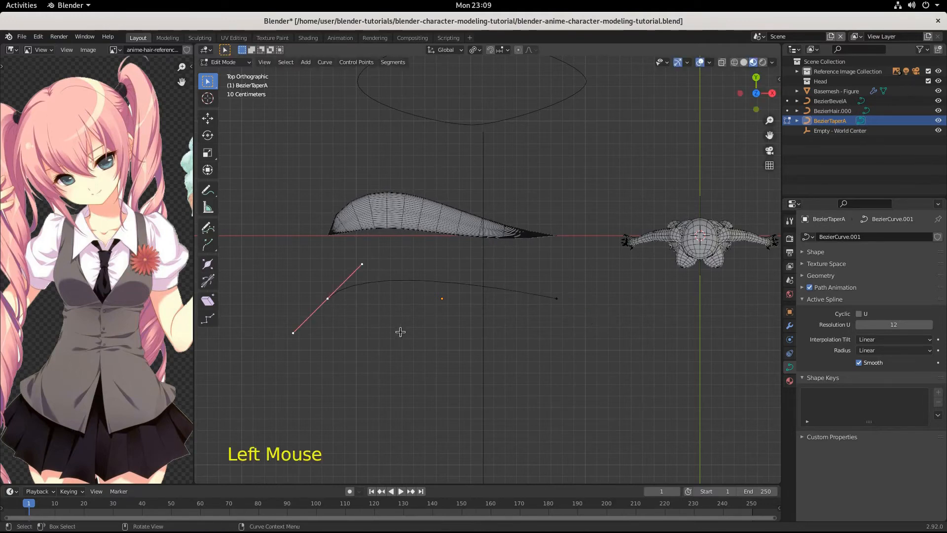
key("s")
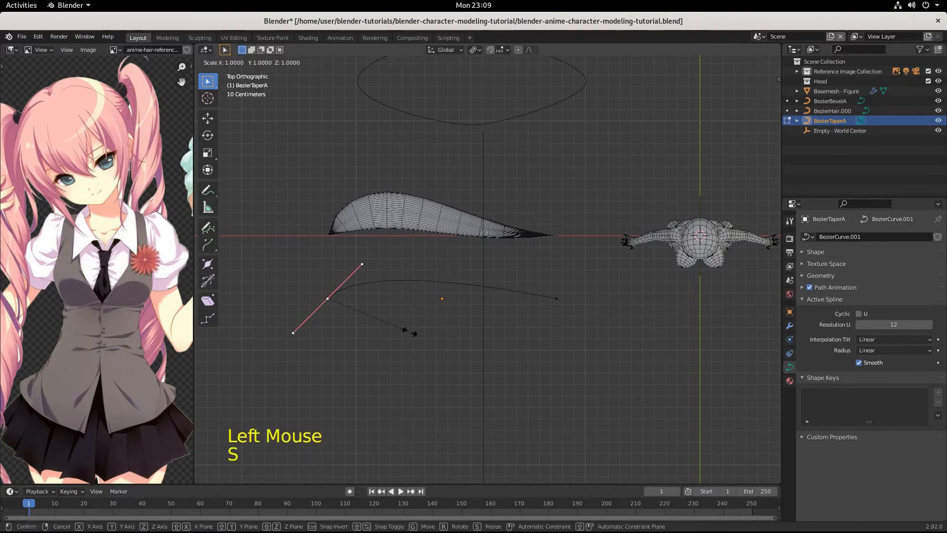
left_click(421, 328)
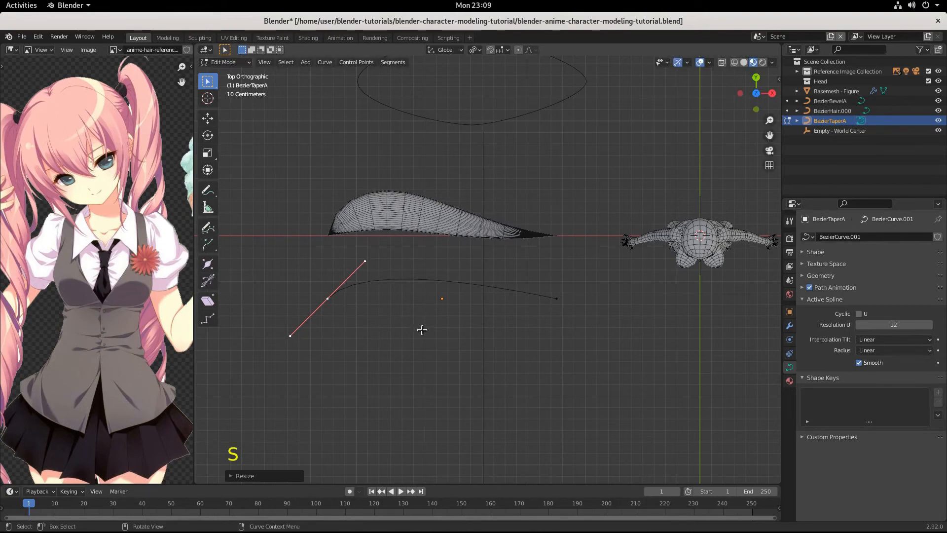
key("r")
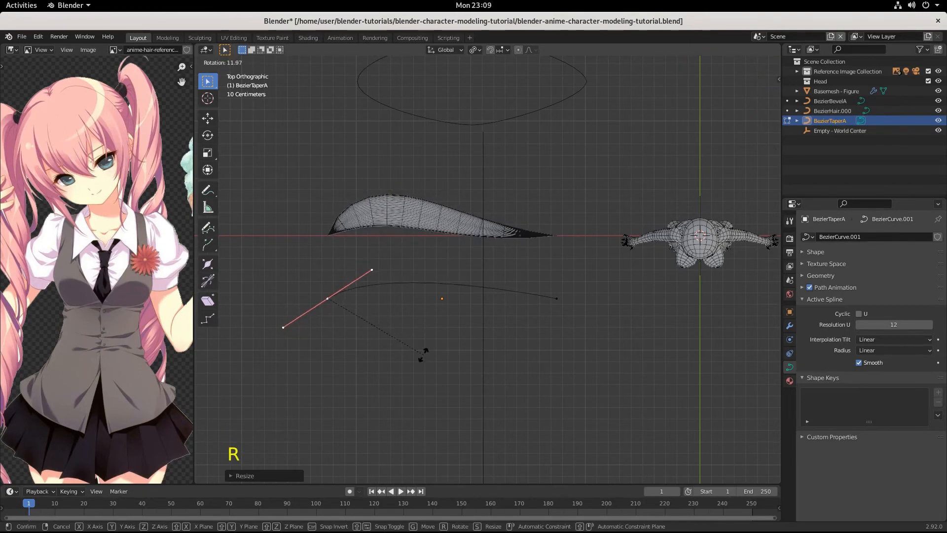
left_click(429, 355)
- Return to Object Mode, clear the selection and examine the reshaped BezierHair strand up close
middle_click_drag(429, 355, 522, 385)
double_click(522, 385)
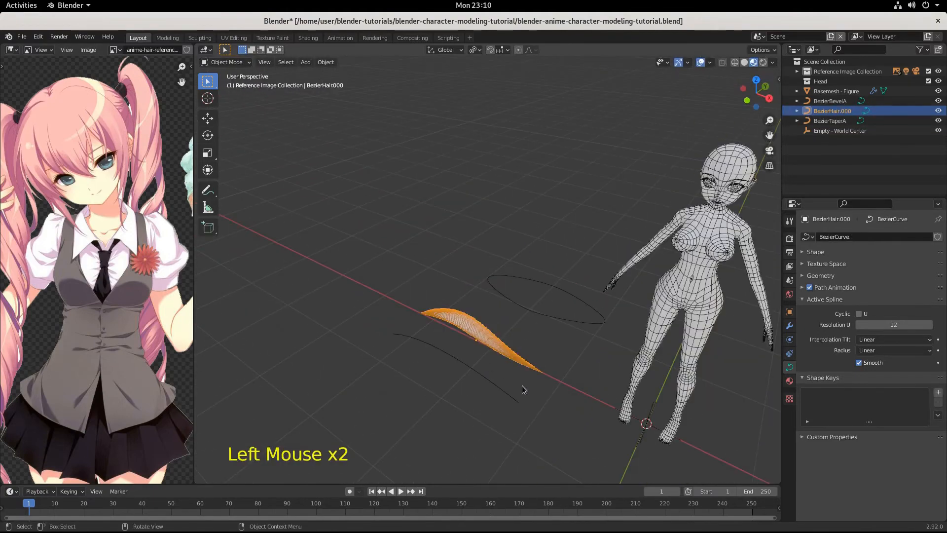
left_click(352, 308)
middle_click_drag(351, 307, 527, 306)
scroll(518, 320, "down", 1, "shift")
scroll(509, 339, "up", 1)
scroll(508, 340, "up", 8)
middle_click_drag(505, 340, 499, 375)
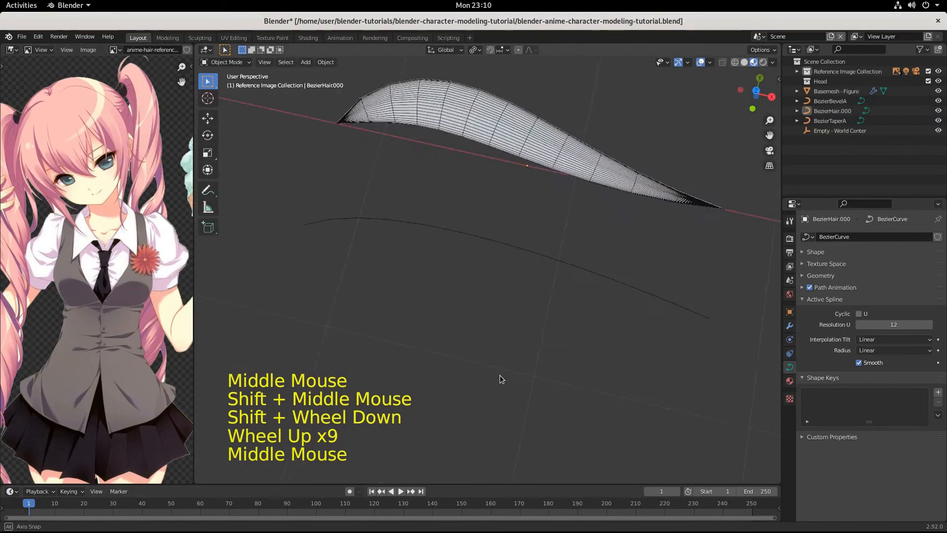
- Put BezierTaperA in Edit Mode and scale the handles of its end point farthest from the figure to about 1.18
scroll(569, 287, "down", 4)
scroll(640, 283, "down", 1, "shift")
middle_click_drag(640, 283, 546, 308, "shift")
left_click(392, 218)
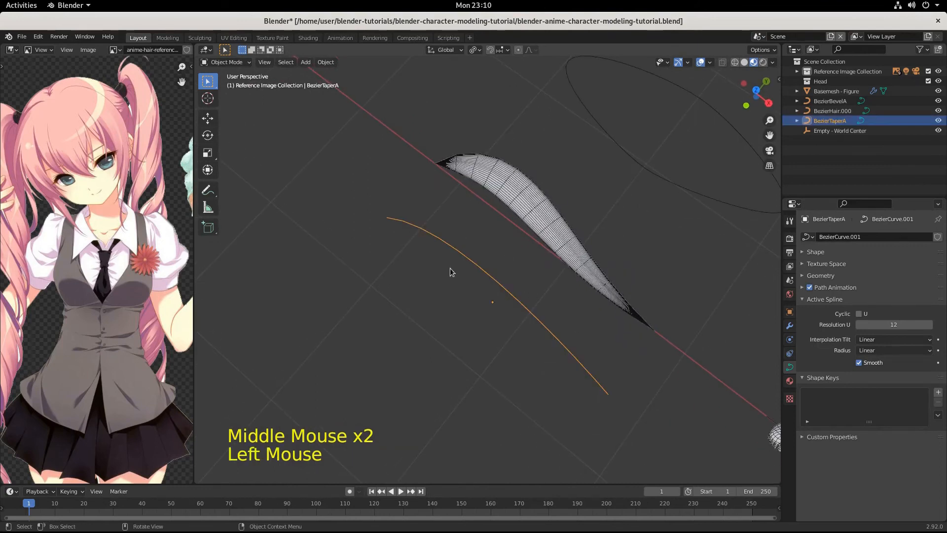
left_click(222, 62)
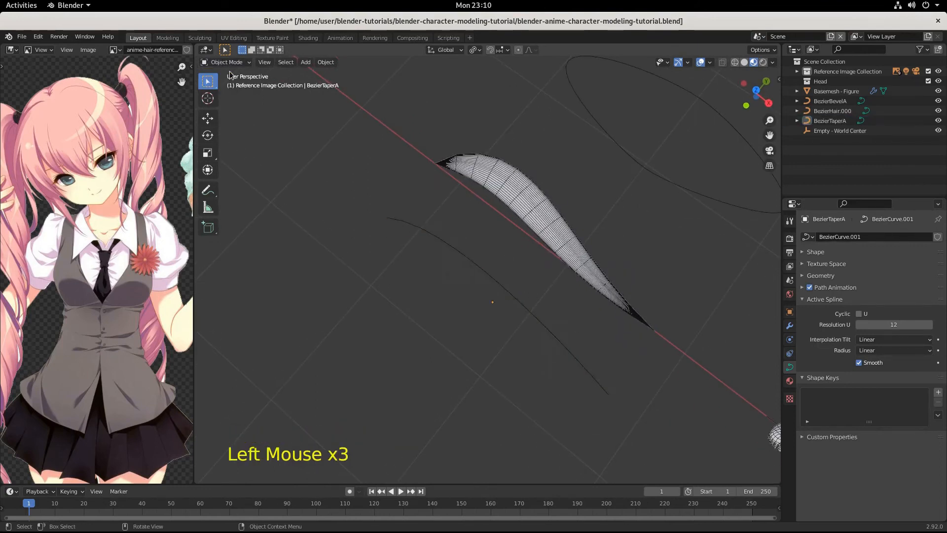
left_click(222, 62)
left_click(229, 87)
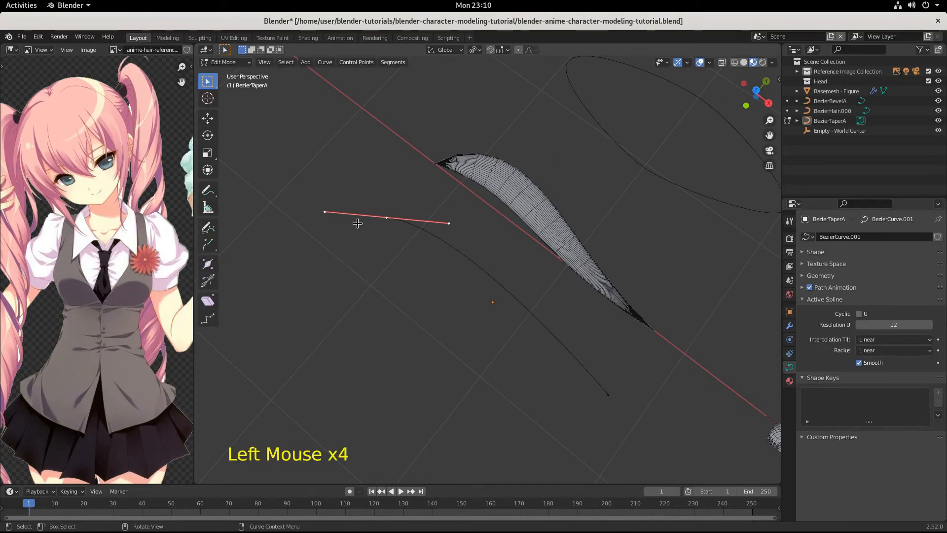
key("s")
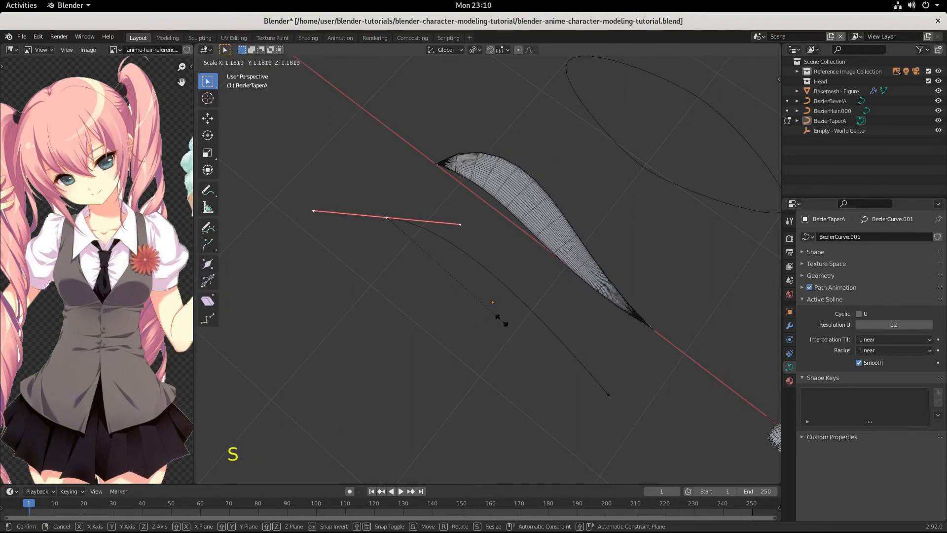
left_click(494, 314)
- Rotate the handles of the taper end point farthest from the figure slightly counterclockwise, then scale them down
key("r")
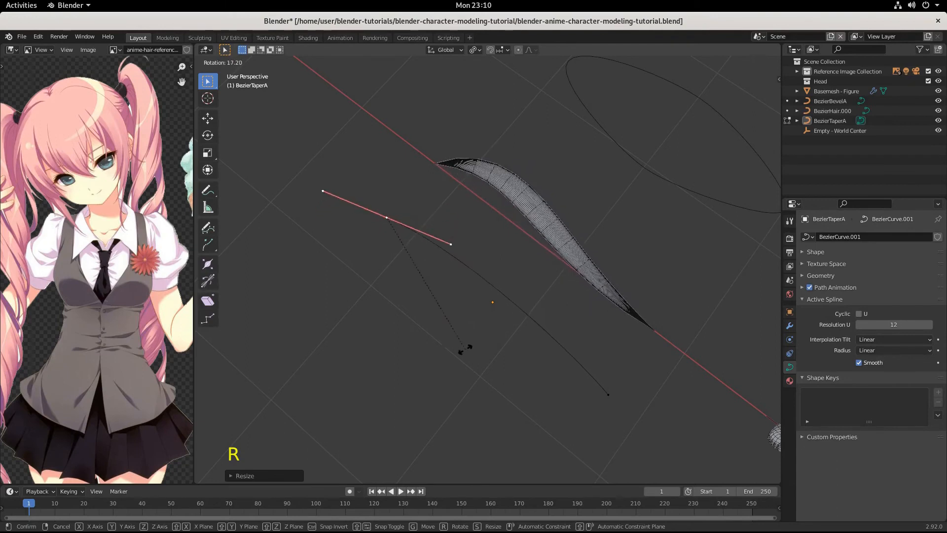
left_click(518, 317)
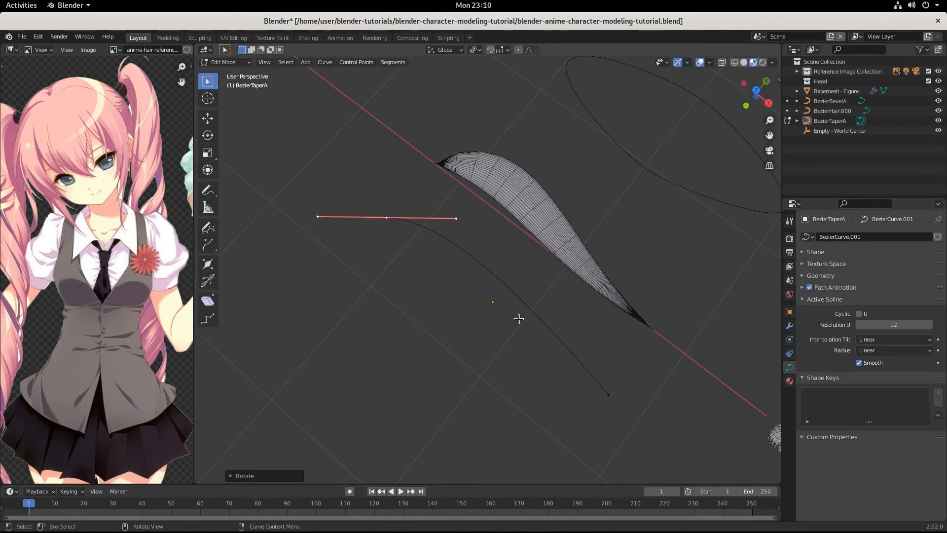
key("s")
left_click(489, 302)
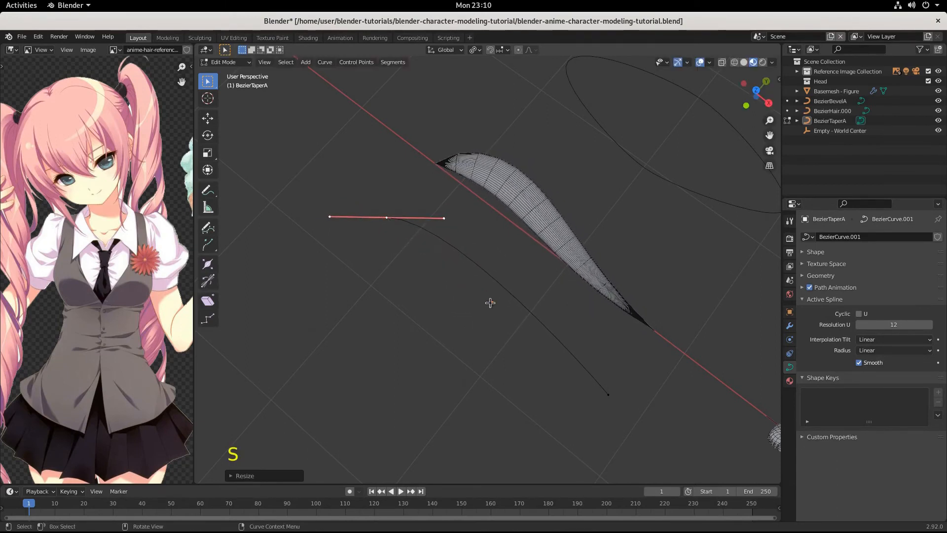
- Rotate the handles of the taper curve's end point nearest the figure about -3.3 degrees
left_click(631, 402)
key("g")
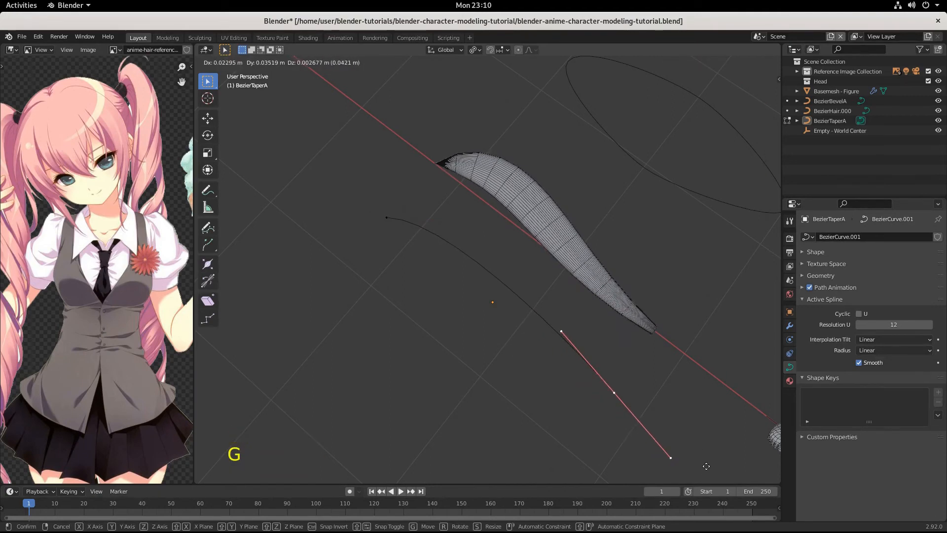
left_click(706, 466)
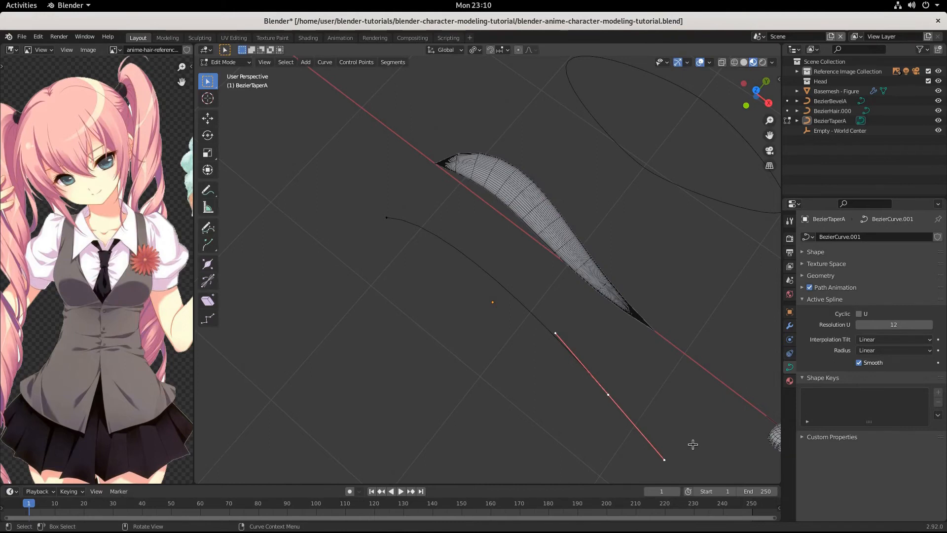
key("r")
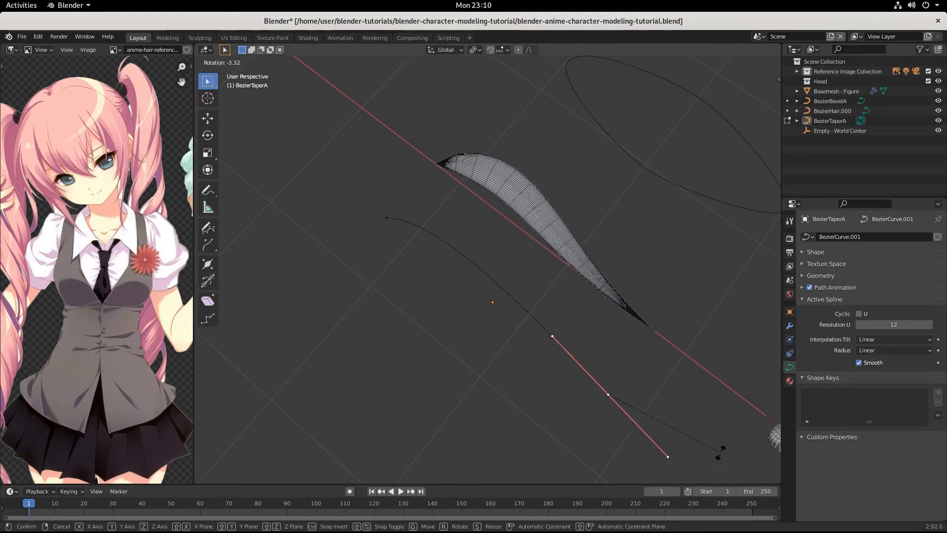
left_click(720, 452)
- Scale the handles of the taper end point nearest the figure to about 1.39 and rotate them about 7.7 degrees
key("s")
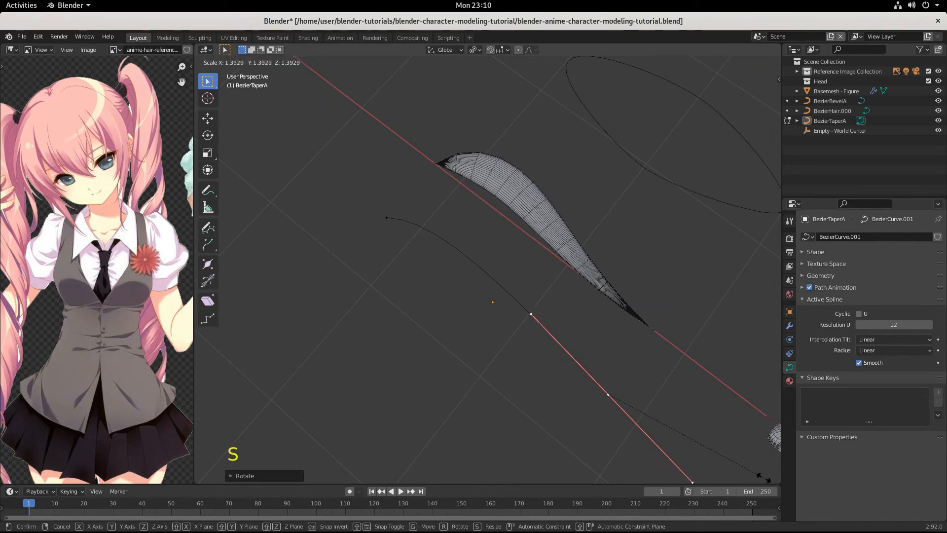
left_click(763, 477)
key("r")
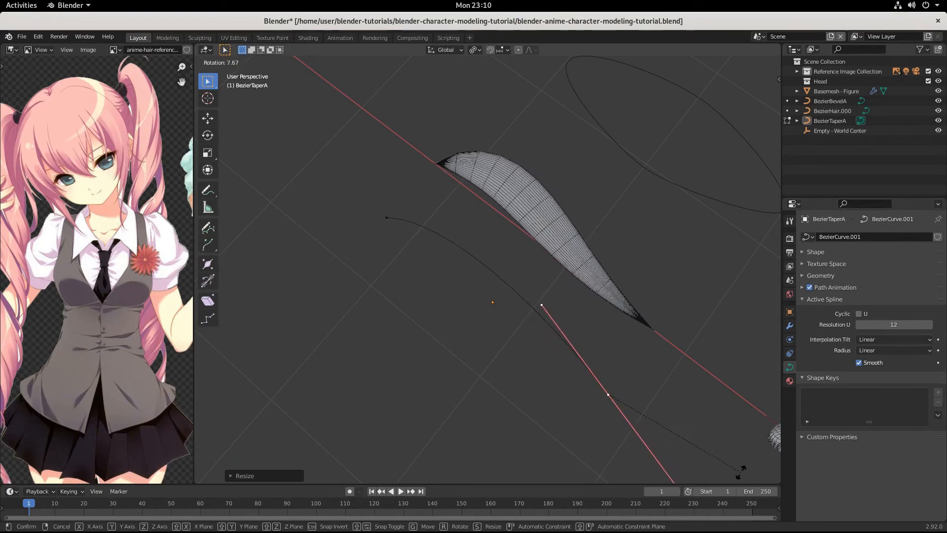
left_click(740, 471)
- Lengthen the handles of the taper end point farthest from the figure, rotate them slightly clockwise and return to Object Mode
left_click(389, 217)
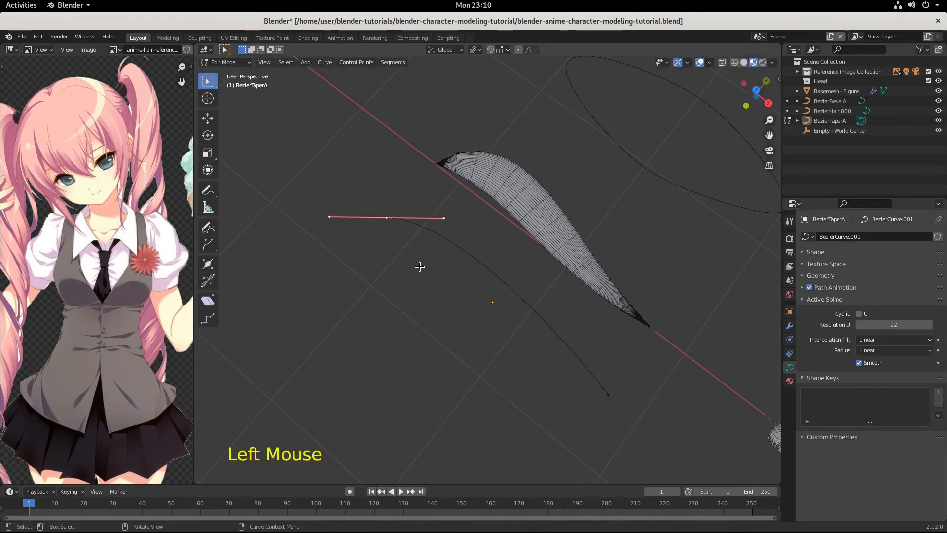
key("s")
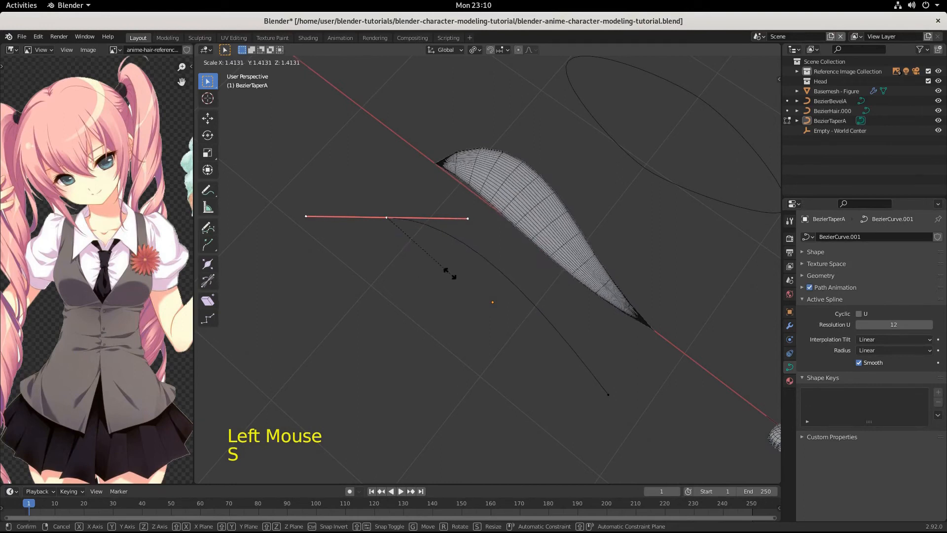
left_click(444, 271)
key("r")
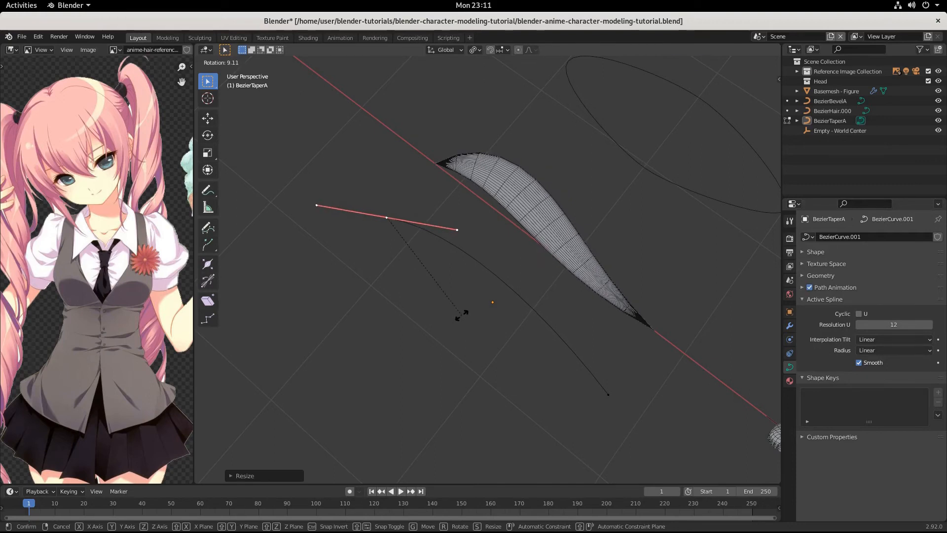
left_click(450, 317)
key("Tab")
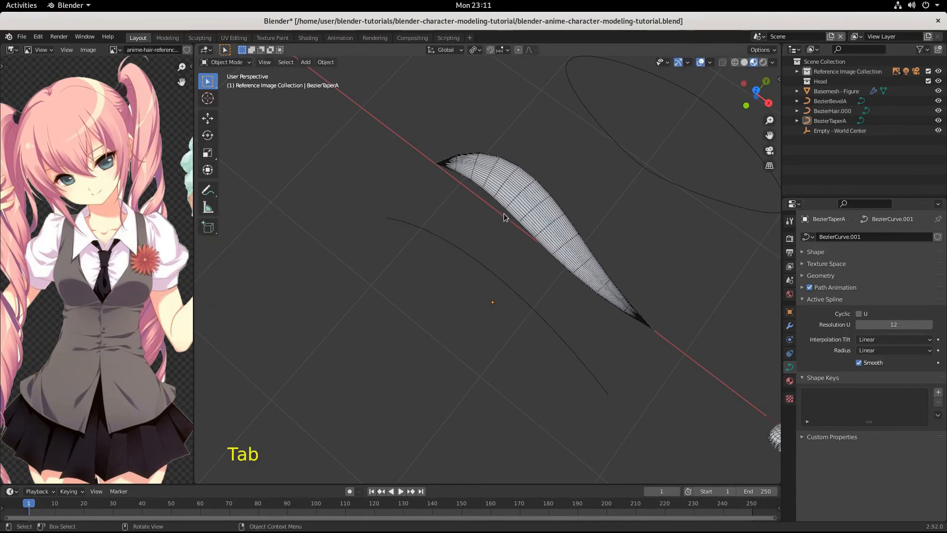
- Put the BezierHair strand in Edit Mode, then rotate the handles of its end point nearest the figure counterclockwise and lengthen them
left_click(522, 193)
key("Tab")
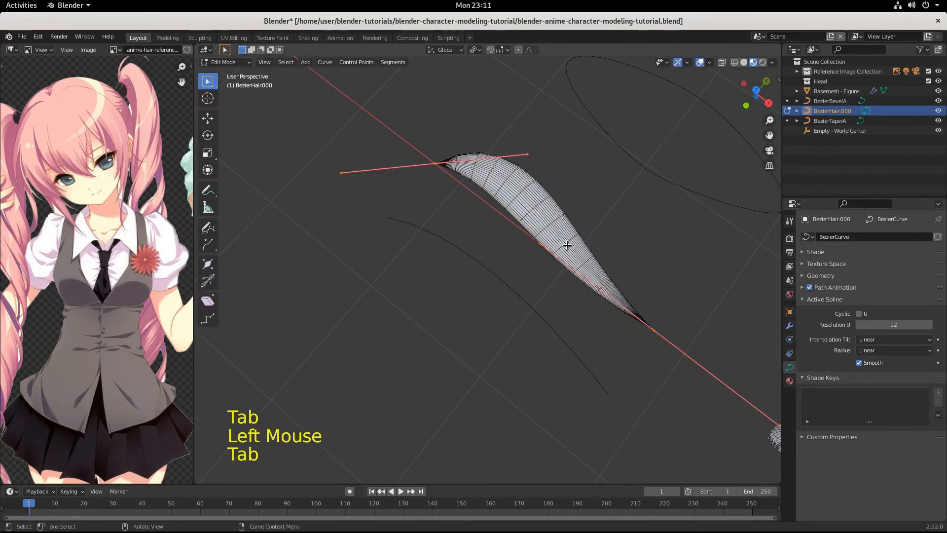
scroll(669, 354, "down", 2)
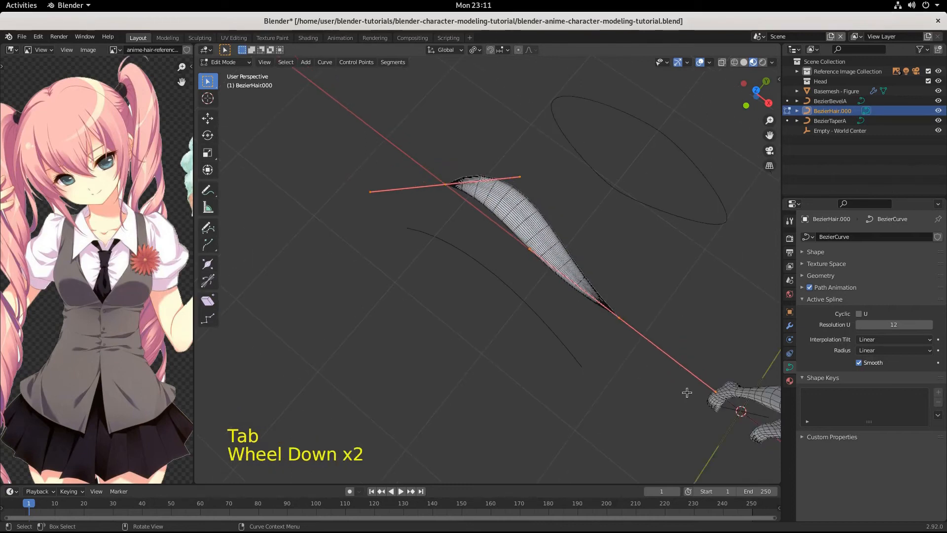
left_click(655, 353)
left_click(655, 348)
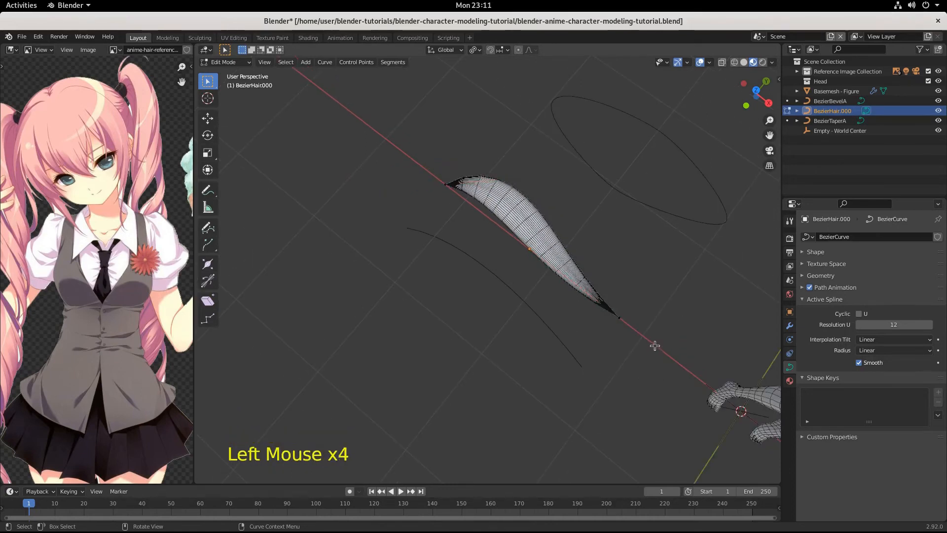
left_click(651, 352)
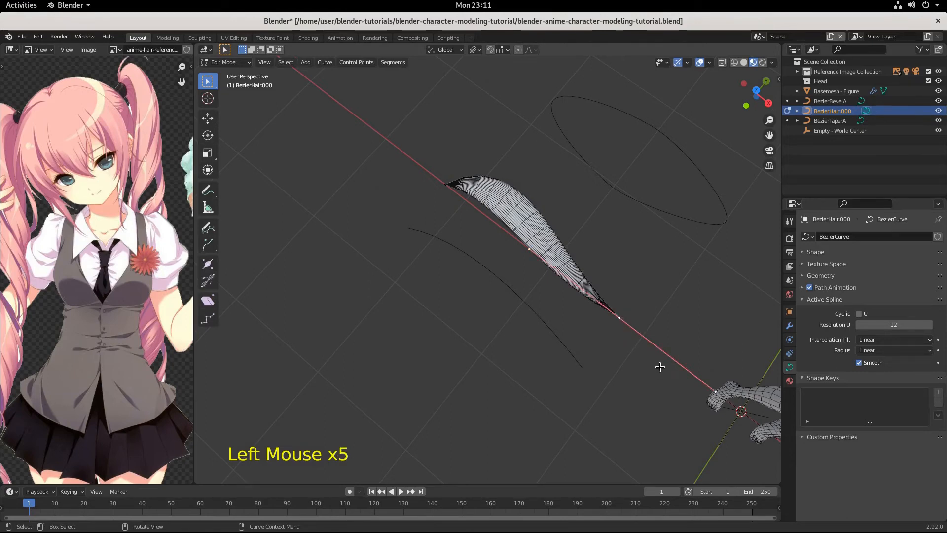
key("r")
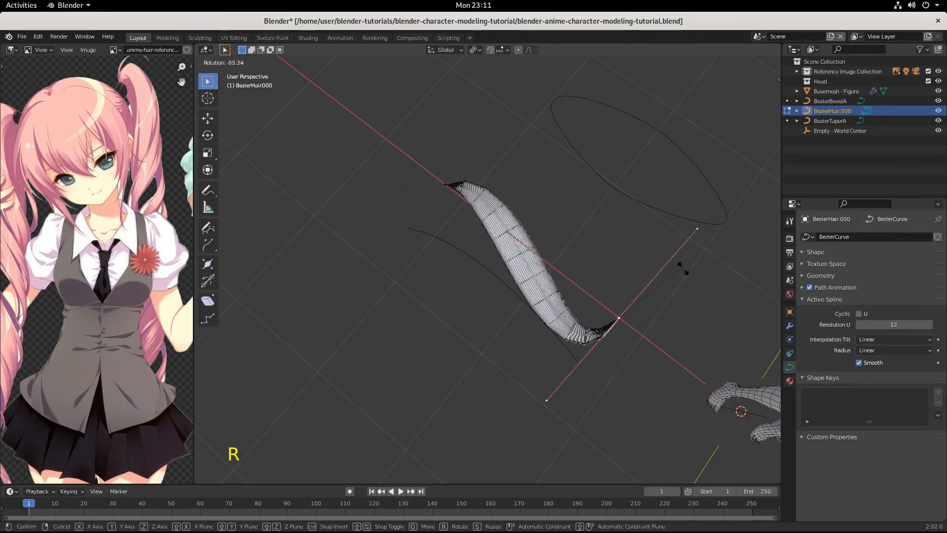
left_click(712, 311)
key("s")
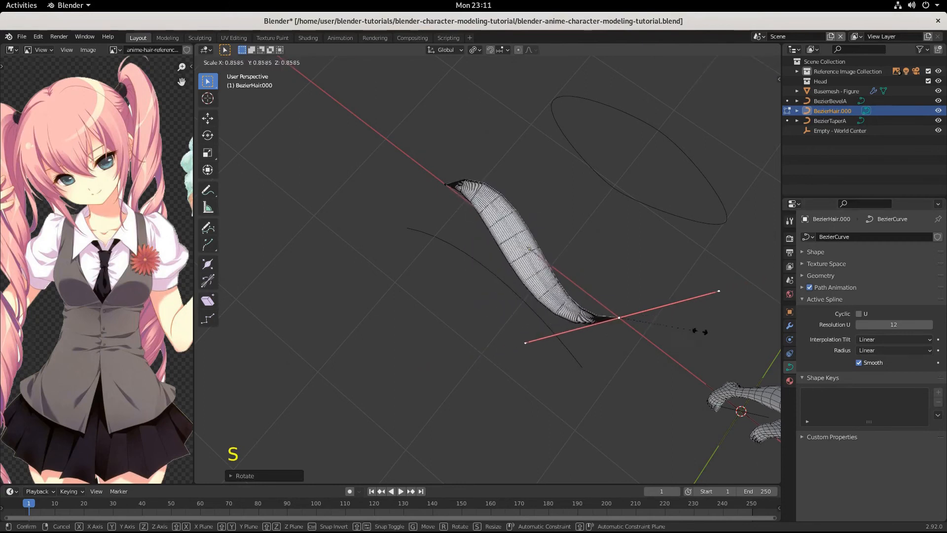
left_click(722, 317)
- Rotate the handles of the hair strand's end point farthest from the figure counterclockwise and scale them up slightly
left_click(447, 186)
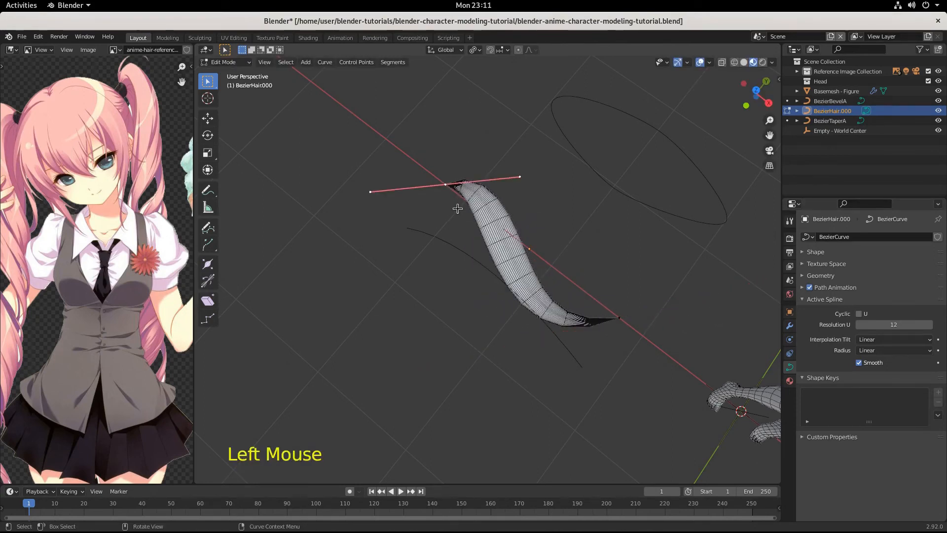
key("r")
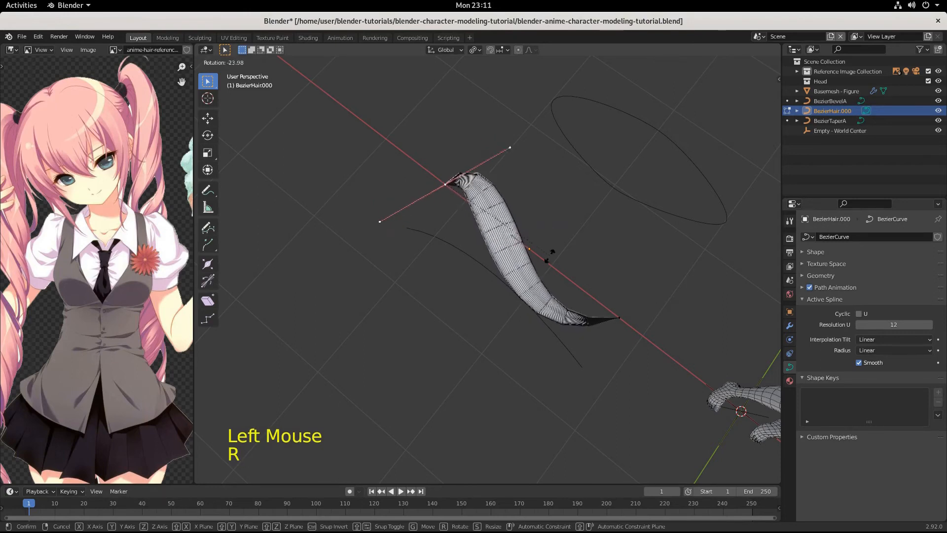
key("s")
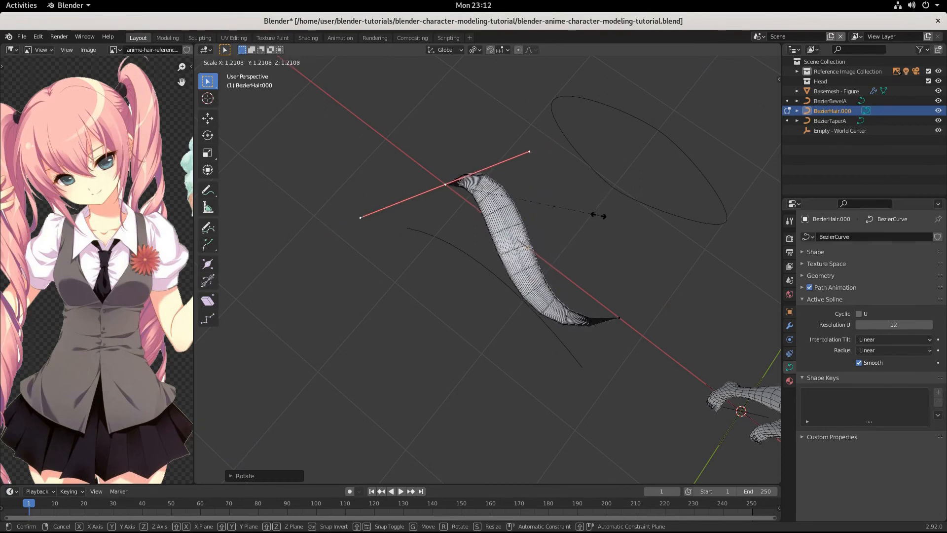
left_click(573, 214)
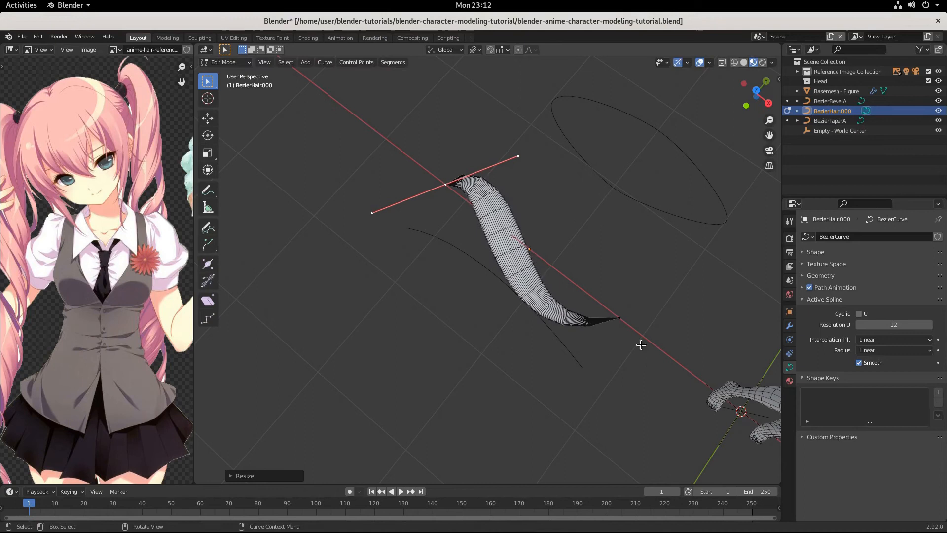
- Scale down the handles of the hair strand's end point nearest the figure, then return to Object Mode and clear the selection
left_click(619, 318)
key("s")
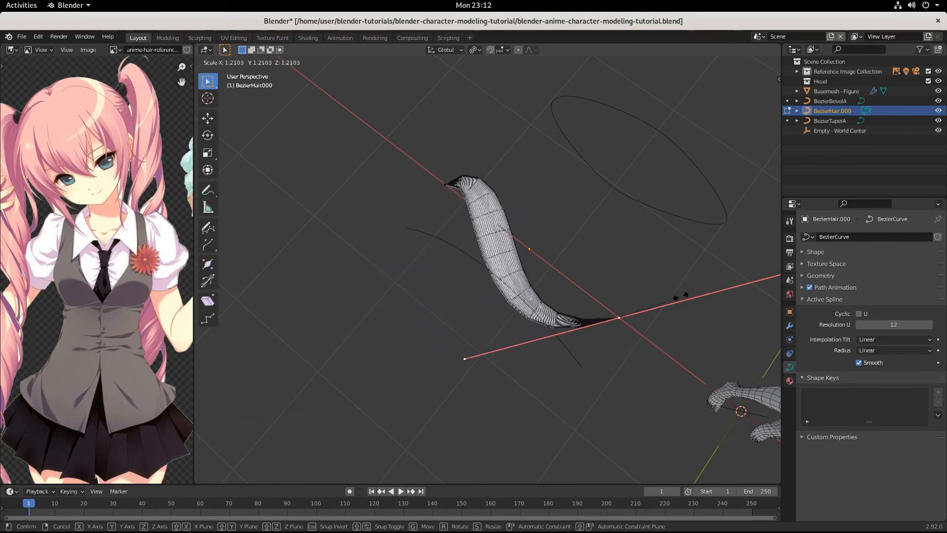
left_click(654, 309)
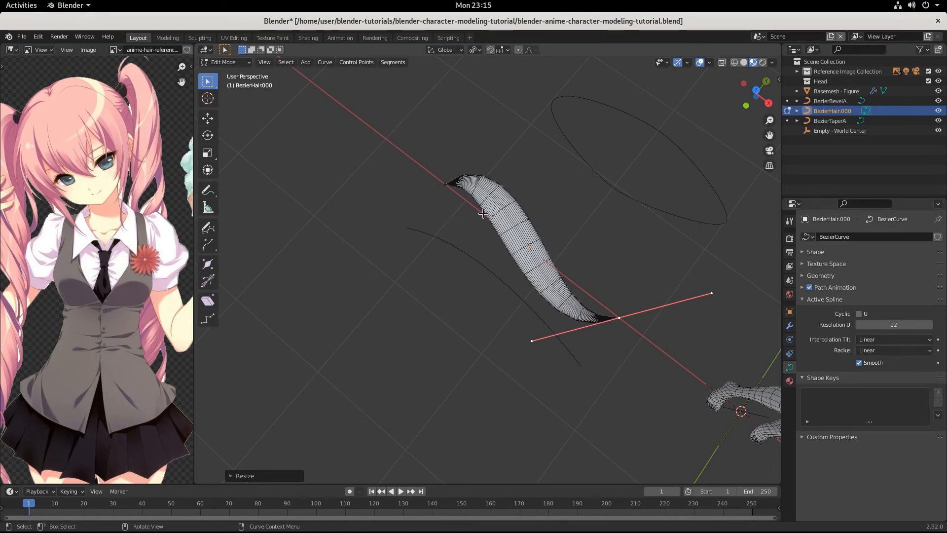
key("Tab")
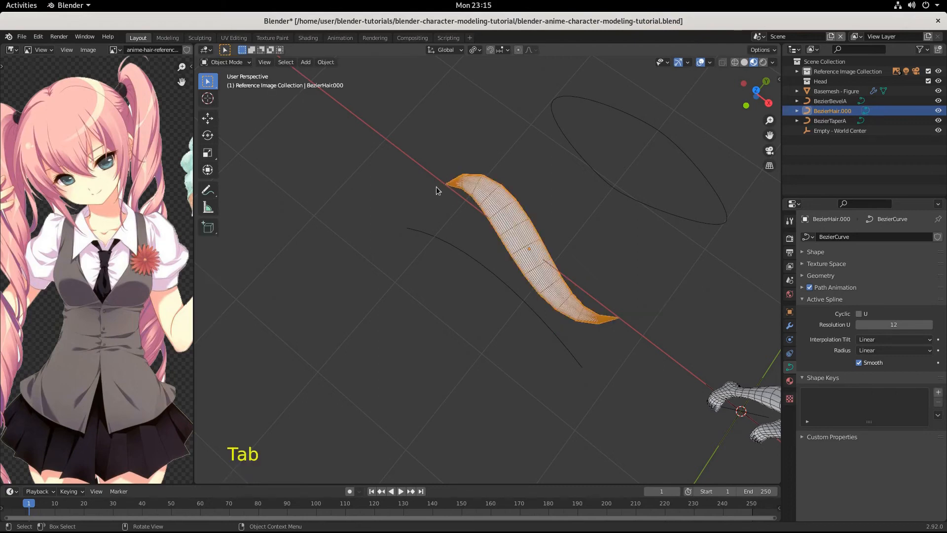
left_click(364, 168)
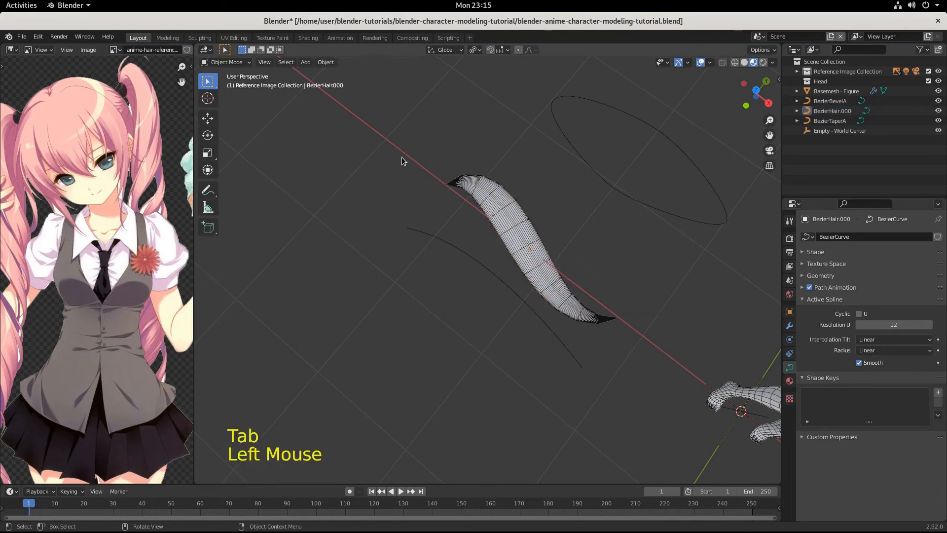
- In Edit Mode, straighten the BezierHair strand along X by scaling all its control points to 0 on Y and Z
key("Tab")
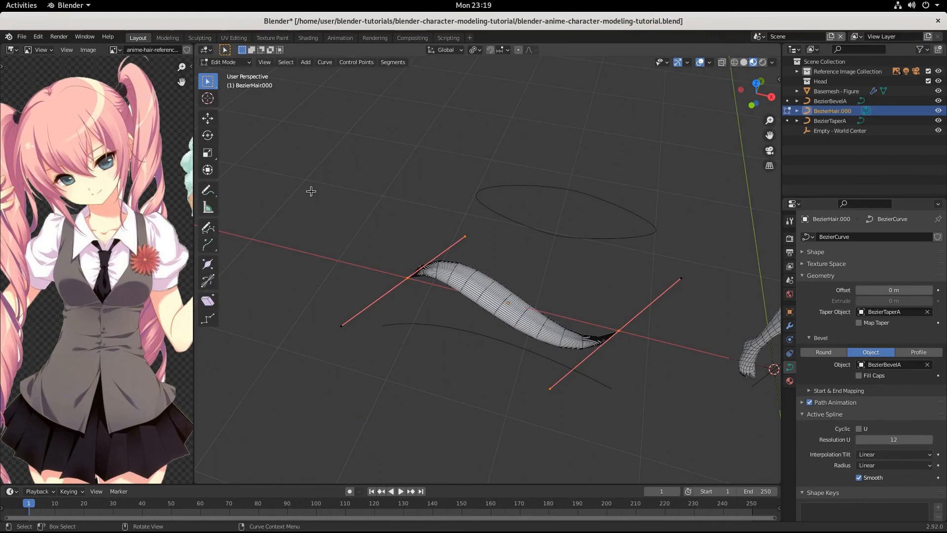
left_click_drag(310, 191, 716, 450)
key("s")
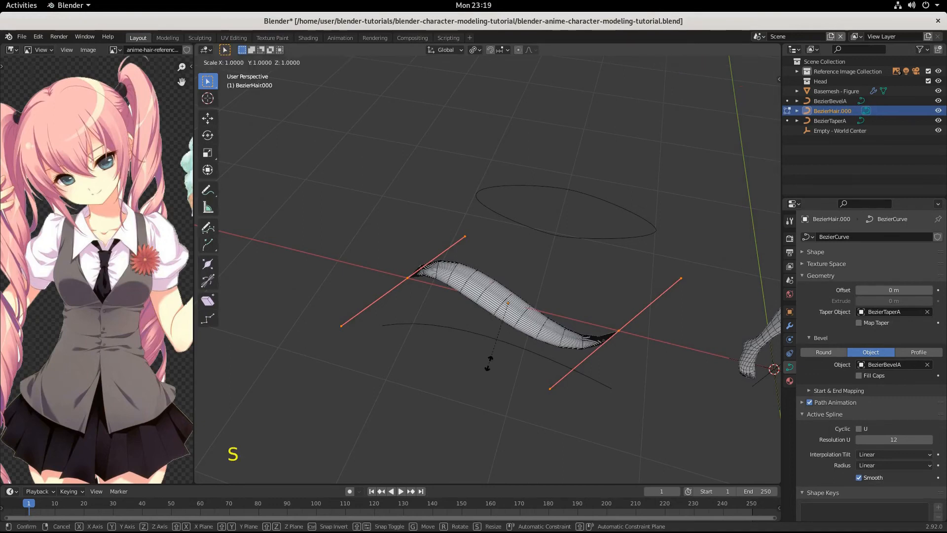
type("y")
type("0")
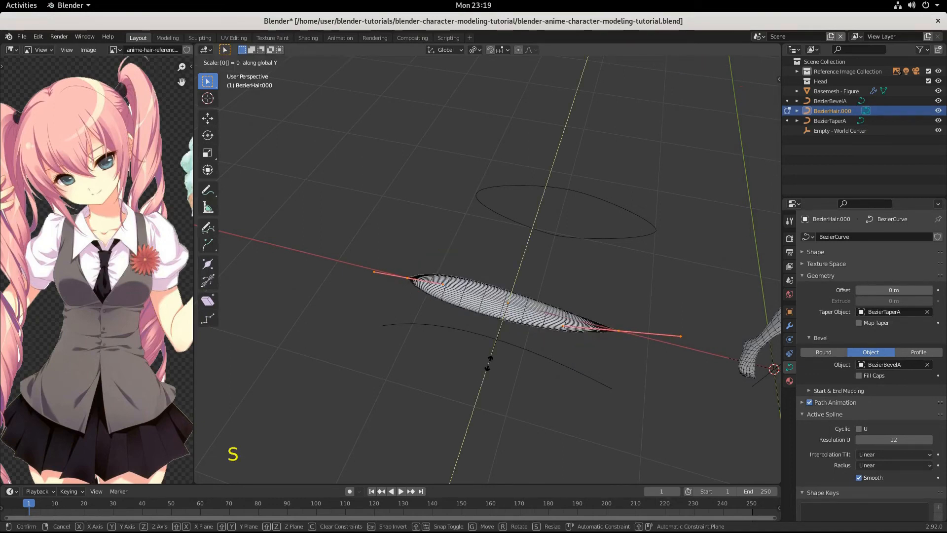
key("Return")
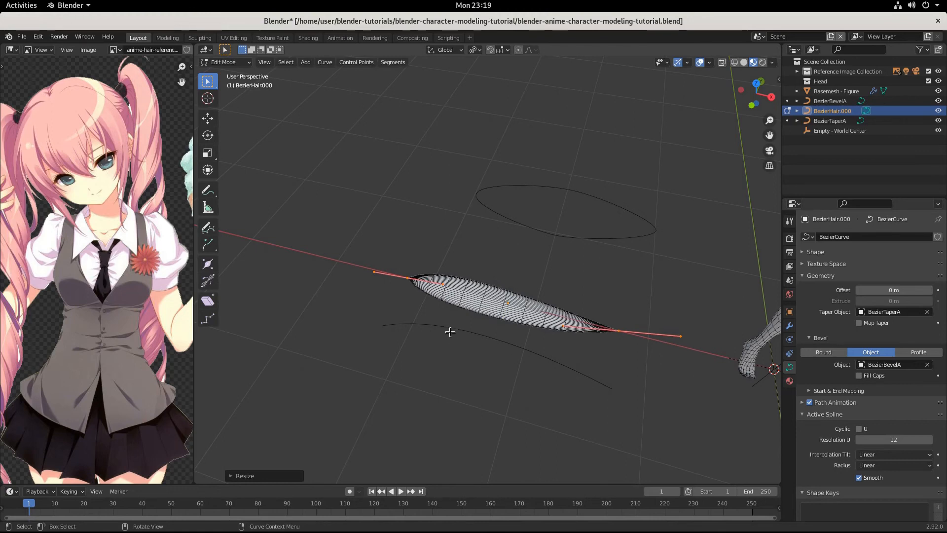
type("sz")
type("0")
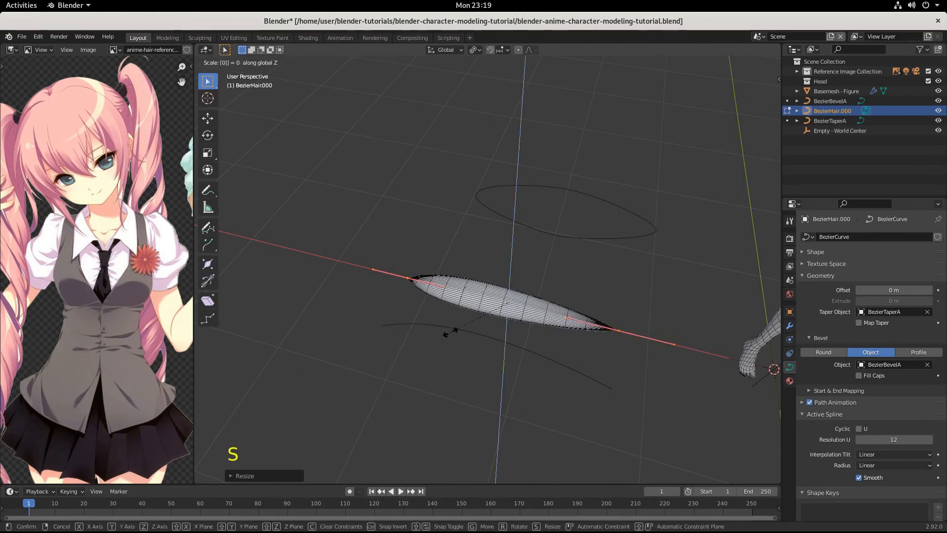
key("Return")
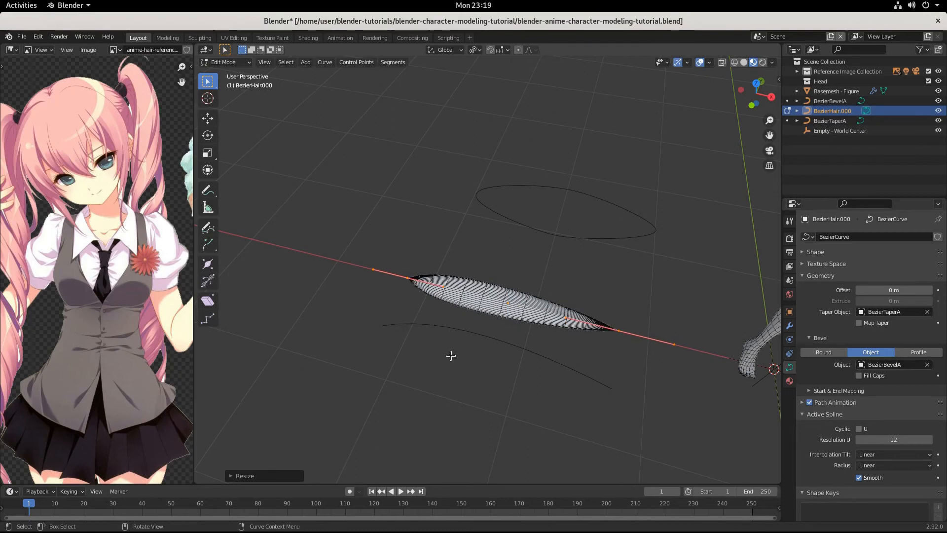
- Snap the 3D cursor to the centre of the strand's selected control points and return to Object Mode
middle_click_drag(476, 357, 509, 360)
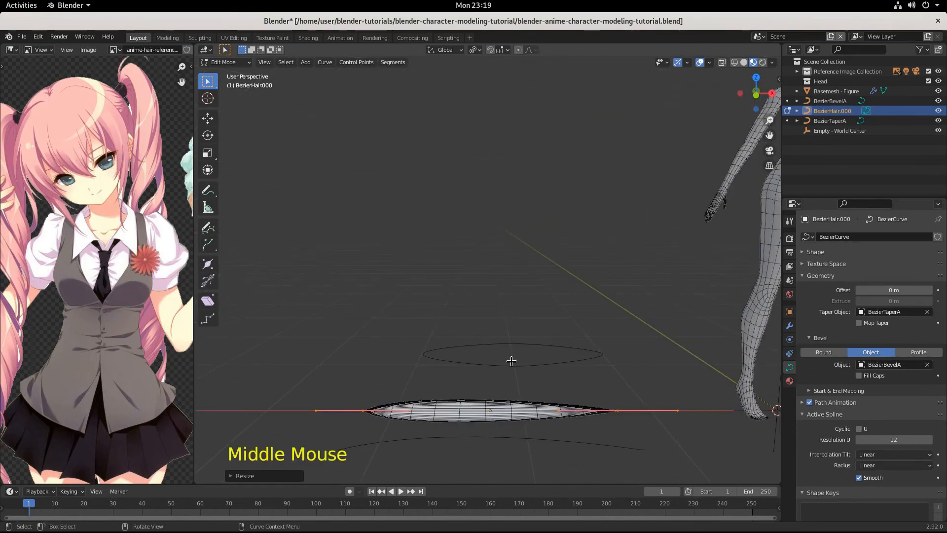
scroll(502, 399, "down", 2)
middle_click_drag(502, 399, 493, 459)
scroll(534, 339, "up", 1)
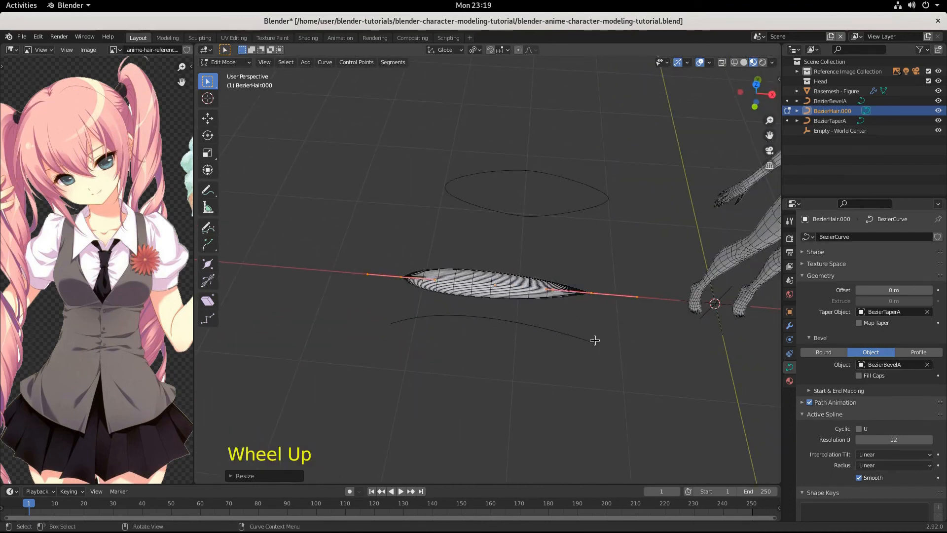
scroll(504, 307, "up", 9)
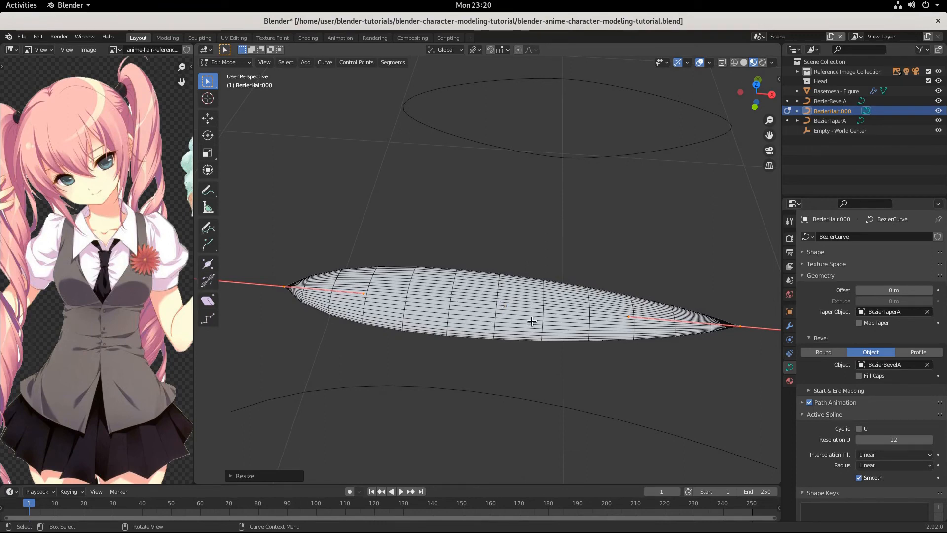
scroll(514, 307, "down", 9)
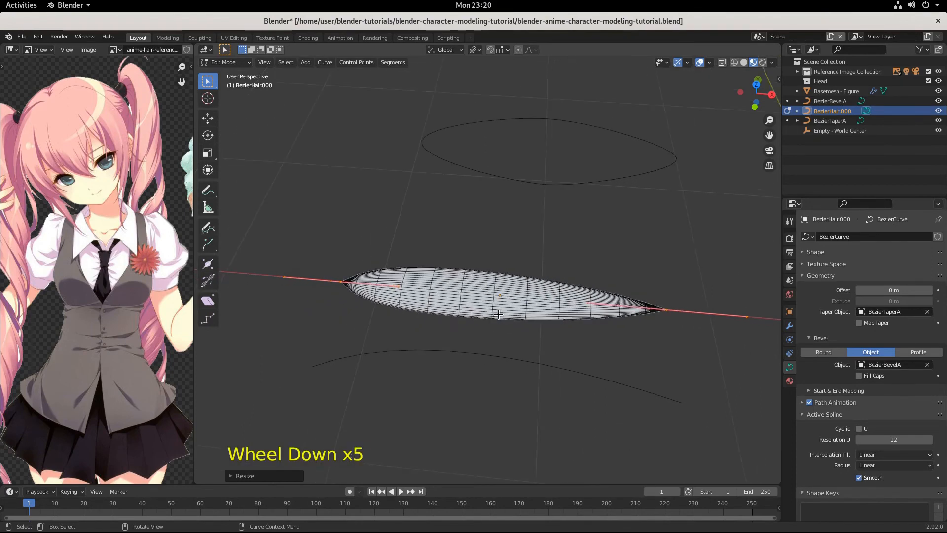
scroll(498, 315, "up", 4)
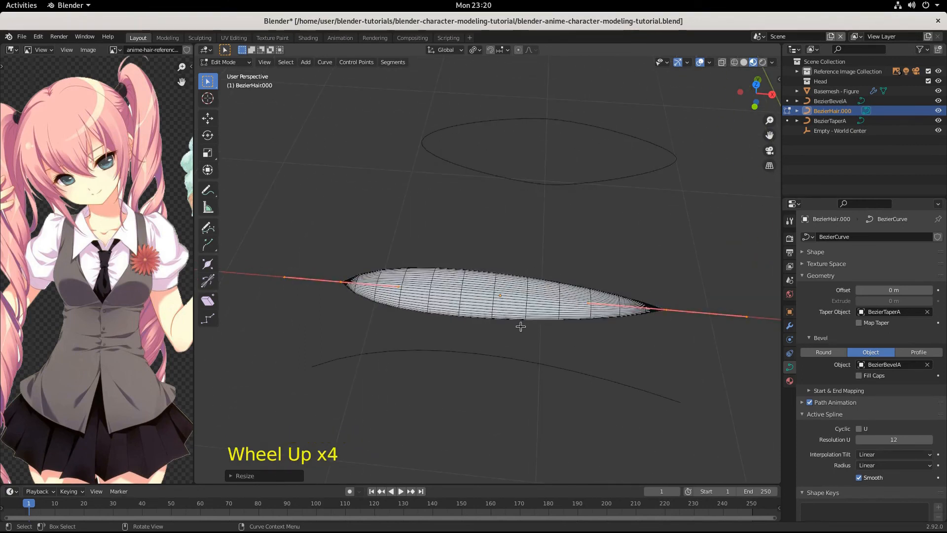
key("shift+s")
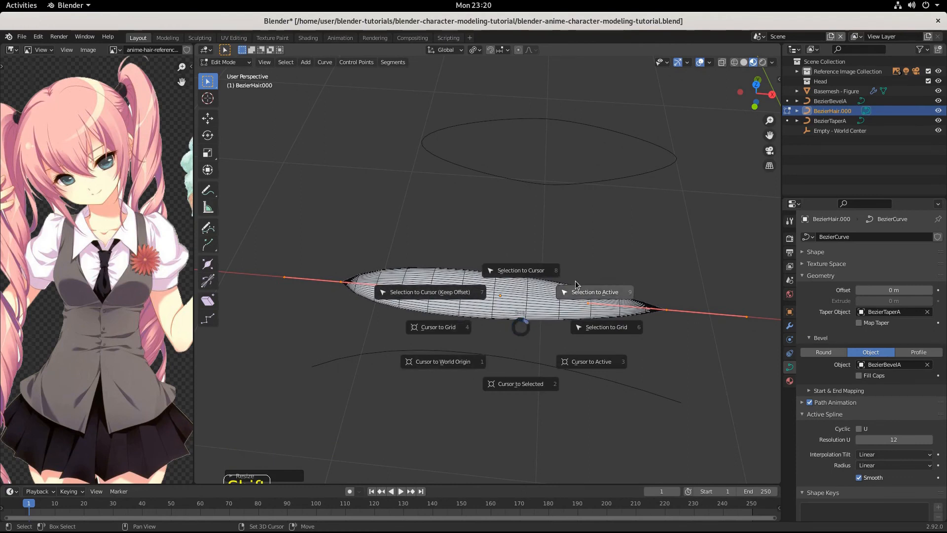
left_click(523, 386)
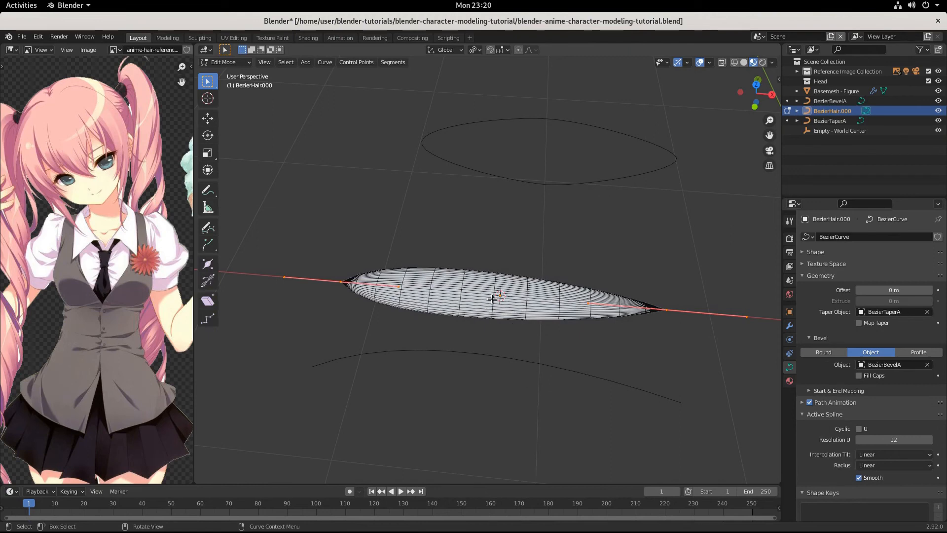
scroll(518, 306, "down", 6)
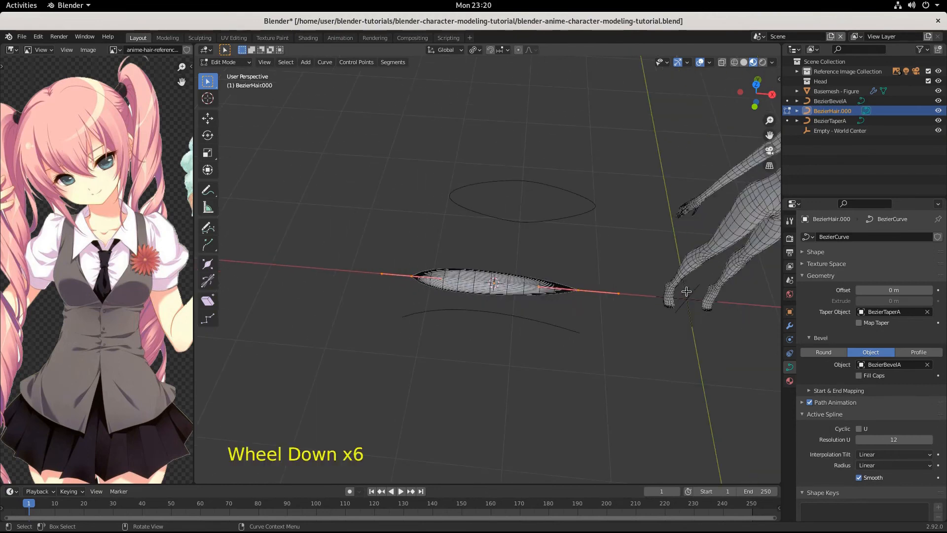
scroll(514, 299, "up", 6)
scroll(515, 299, "up", 5)
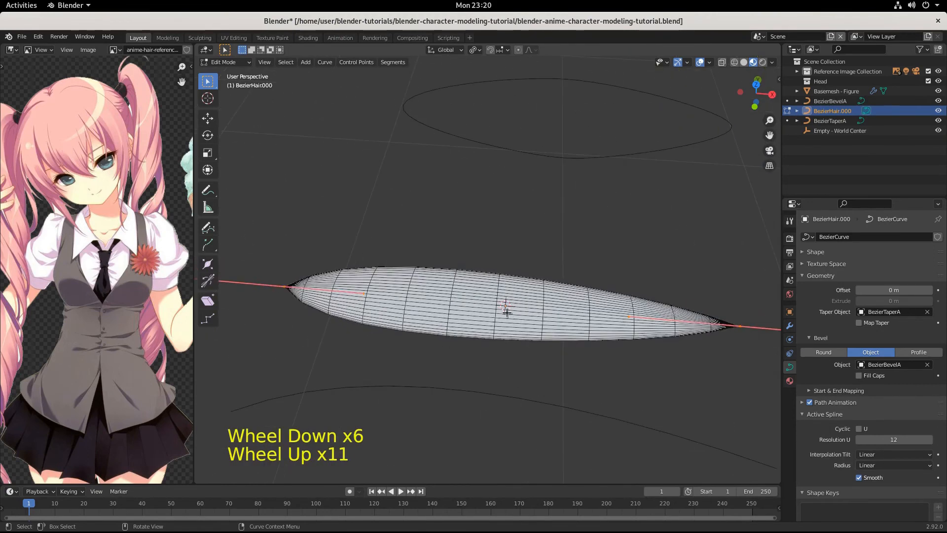
key("Tab")
key("Tab")
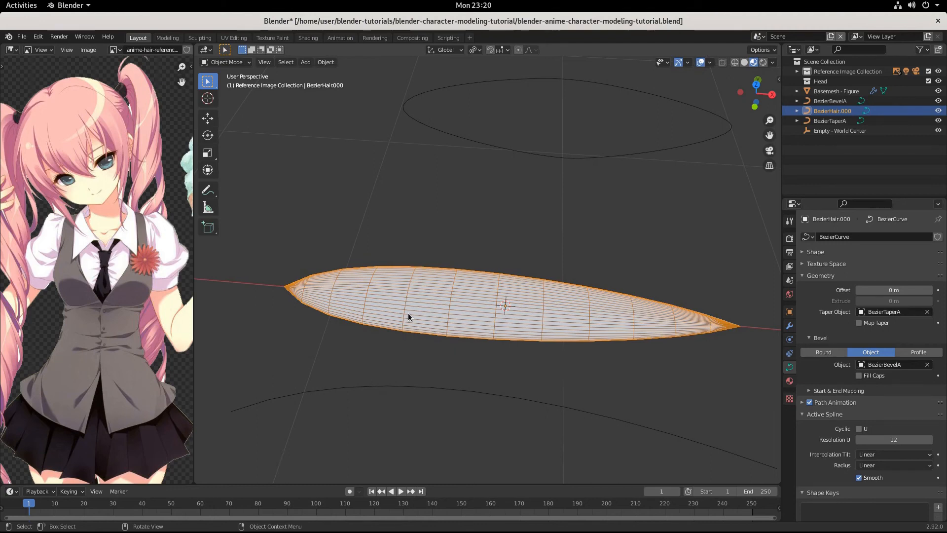
- Try to move the hair strand along X until its end farthest from the figure meets the 3D cursor
key("g")
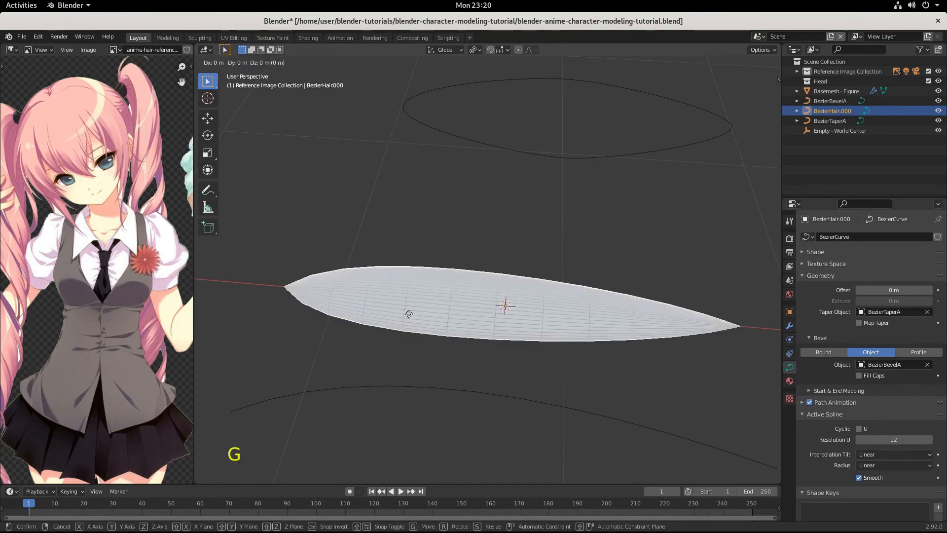
key("x")
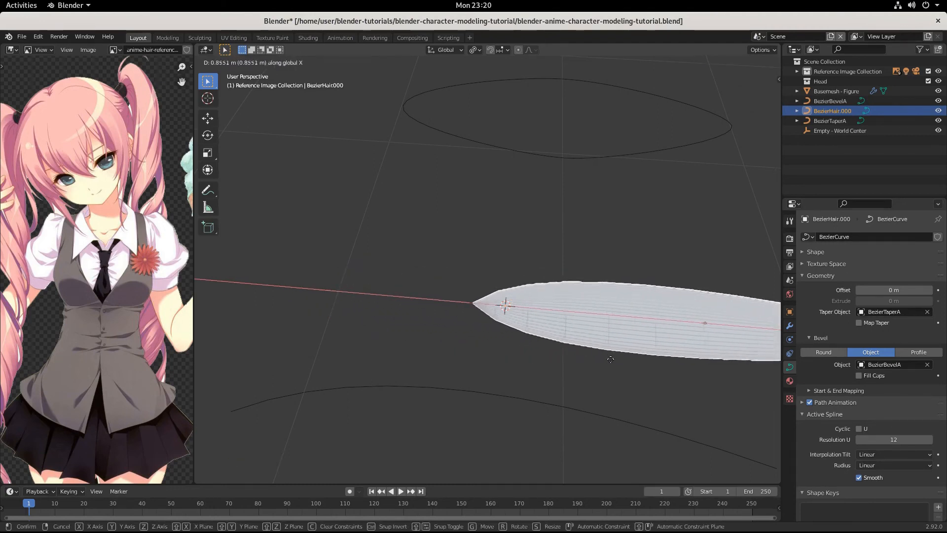
left_click(641, 360)
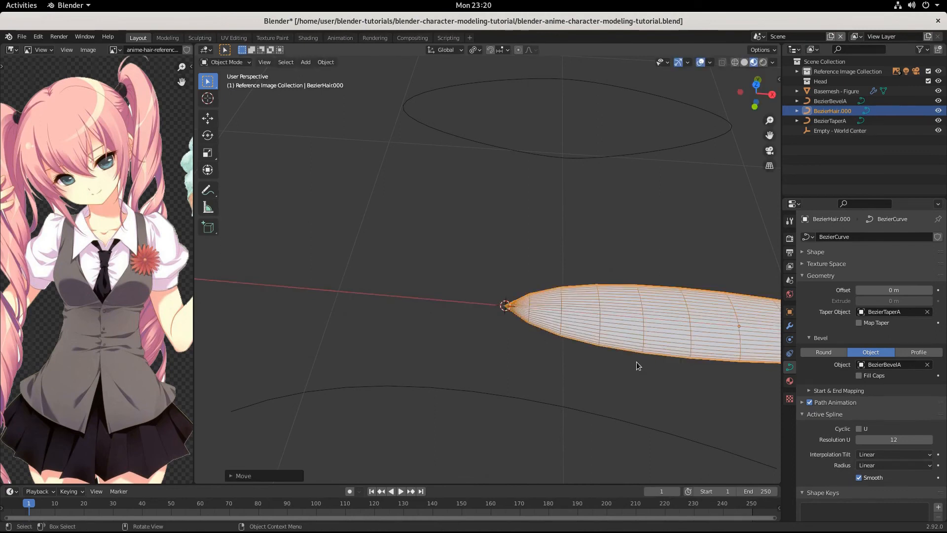
- In front view, move the hair strand about 1 m along X so its tip farthest from the figure reaches the 3D cursor
key("KP_3")
middle_click_drag(636, 365, 353, 266)
key("KP_1")
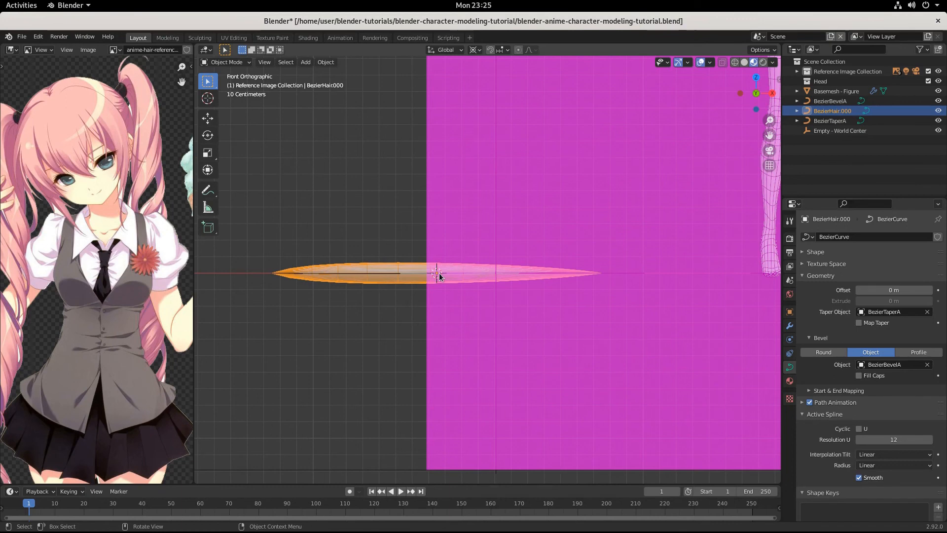
key("g")
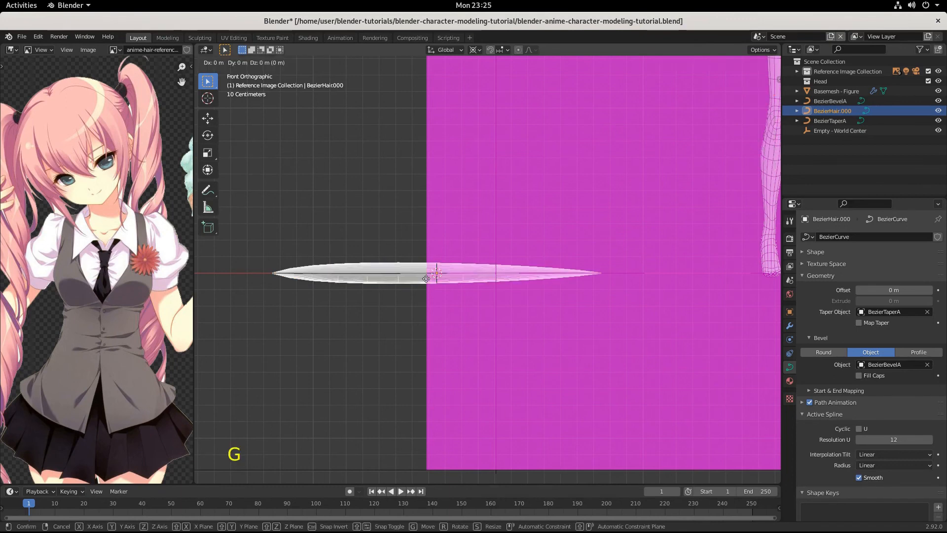
key("x")
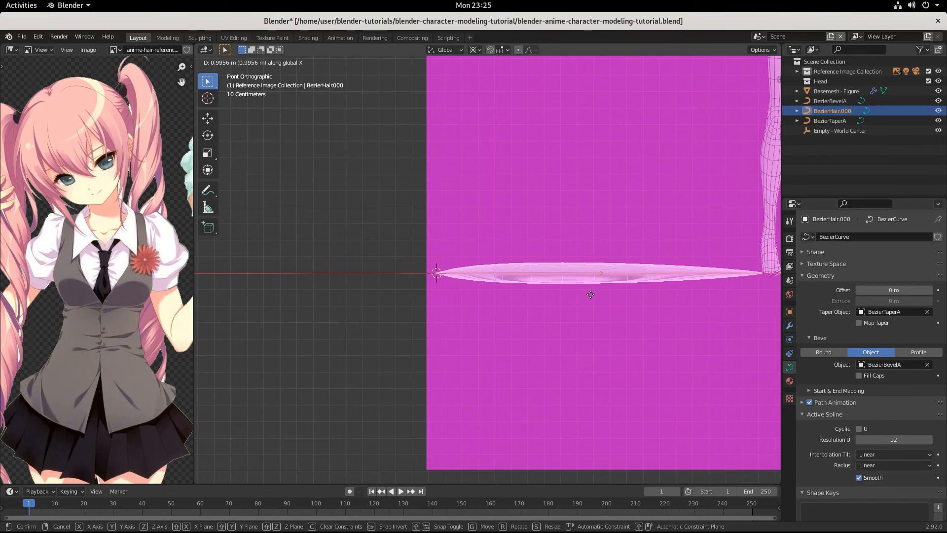
left_click(591, 295)
- Refine the strand's position at millimetre scale in front view, moving it about 0.0044 m along X to bring its tip onto the 3D cursor
scroll(483, 297, "up", 10)
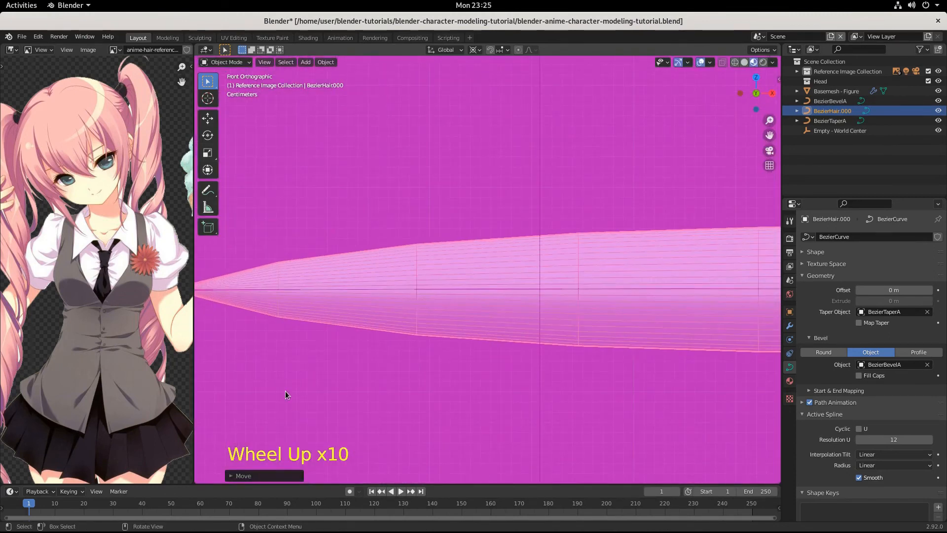
middle_click_drag(285, 394, 403, 332, "shift")
scroll(302, 360, "up", 4)
scroll(302, 360, "up", 1, "shift")
middle_click_drag(302, 360, 443, 352, "shift")
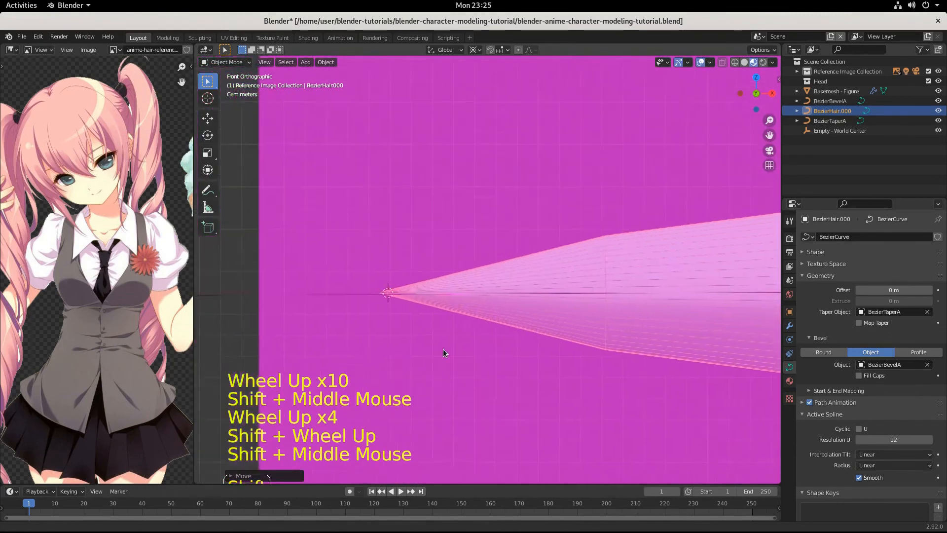
scroll(434, 354, "up", 5)
middle_click_drag(295, 357, 401, 357, "shift")
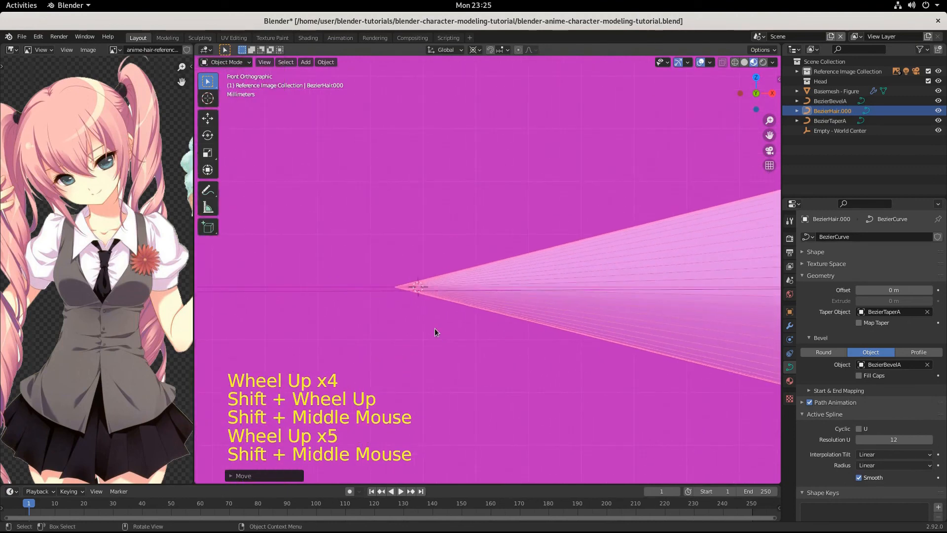
key("g")
key("x")
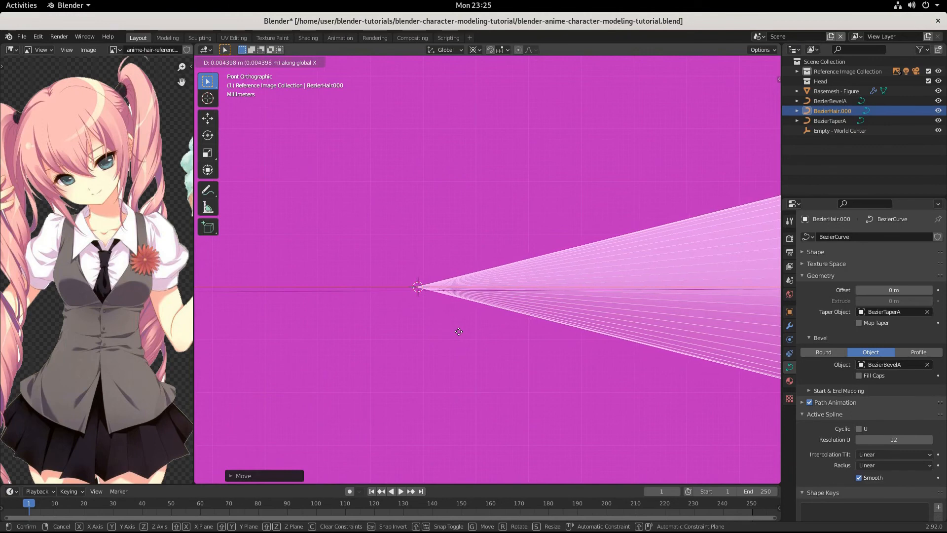
left_click(459, 332)
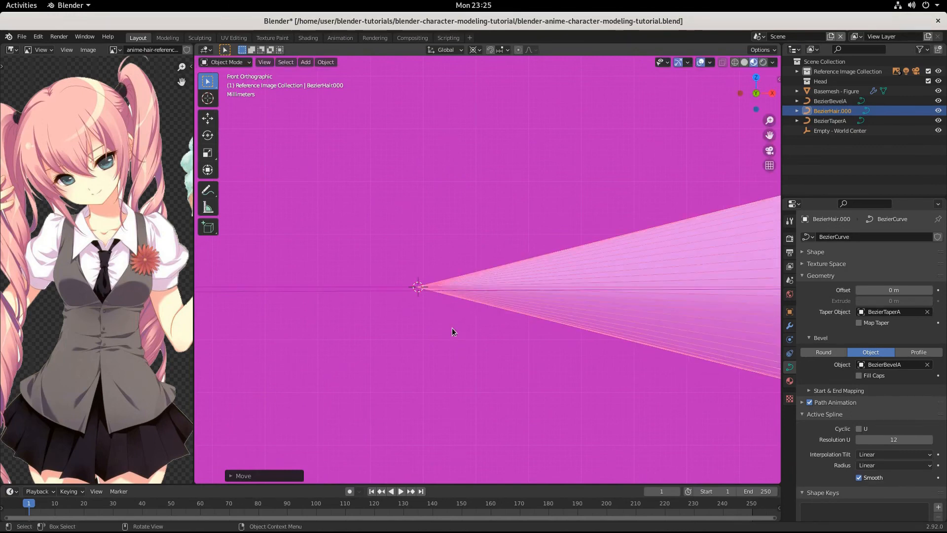
- In top view, fine-tune the hair strand's tip onto the 3D cursor by moving the strand about 0.00013 m along X
key("KP_7")
scroll(453, 331, "down", 11)
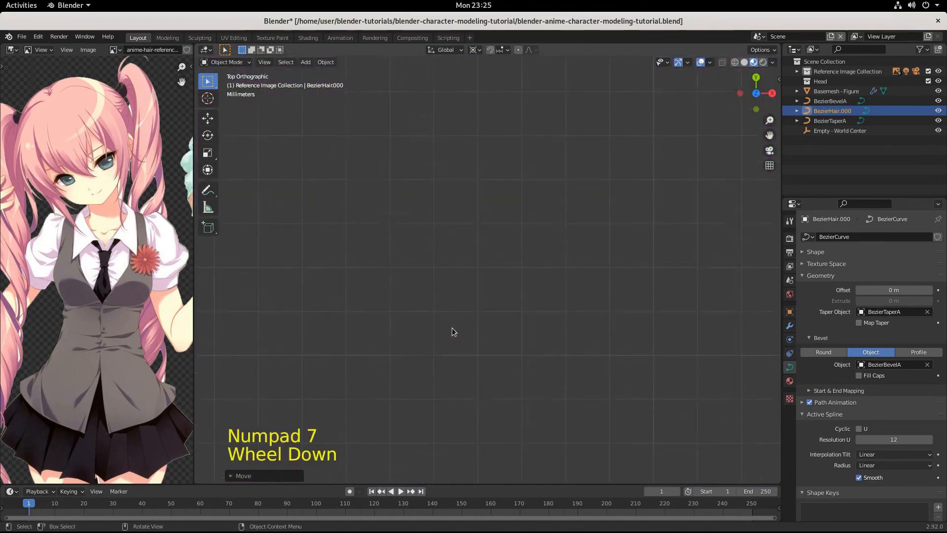
scroll(458, 378, "down", 7)
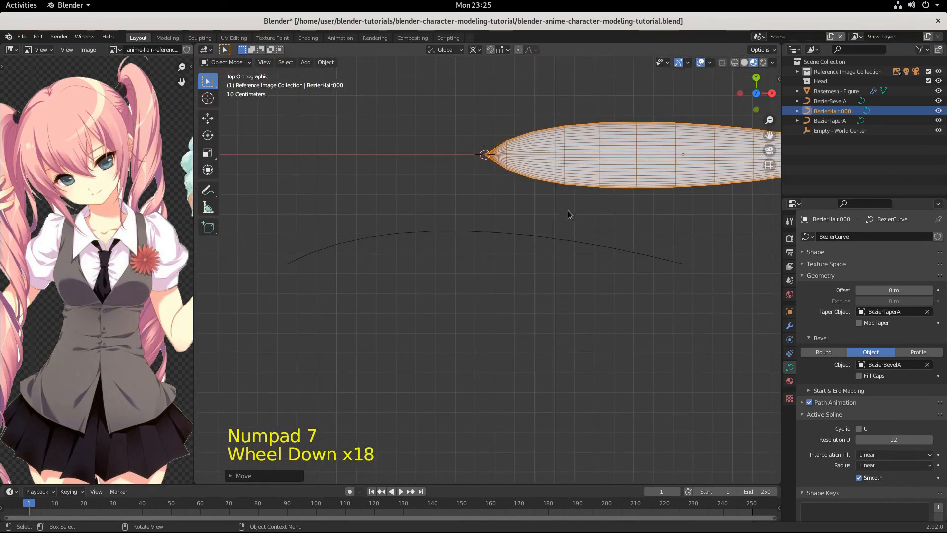
middle_click_drag(567, 210, 516, 327, "shift")
scroll(511, 324, "up", 10)
middle_click_drag(273, 308, 558, 253, "shift")
scroll(516, 319, "up", 10)
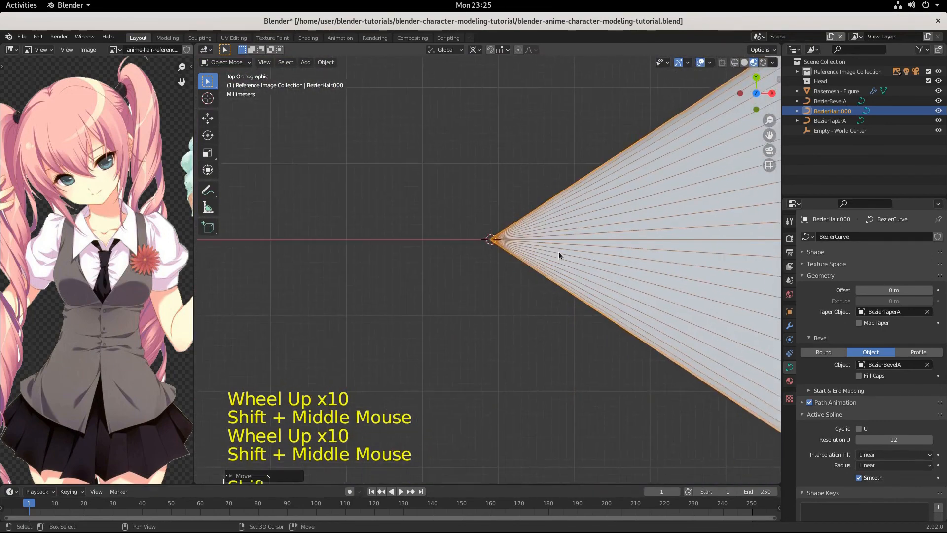
scroll(559, 255, "up", 8)
middle_click_drag(533, 283, 480, 300, "shift")
scroll(482, 303, "up", 11)
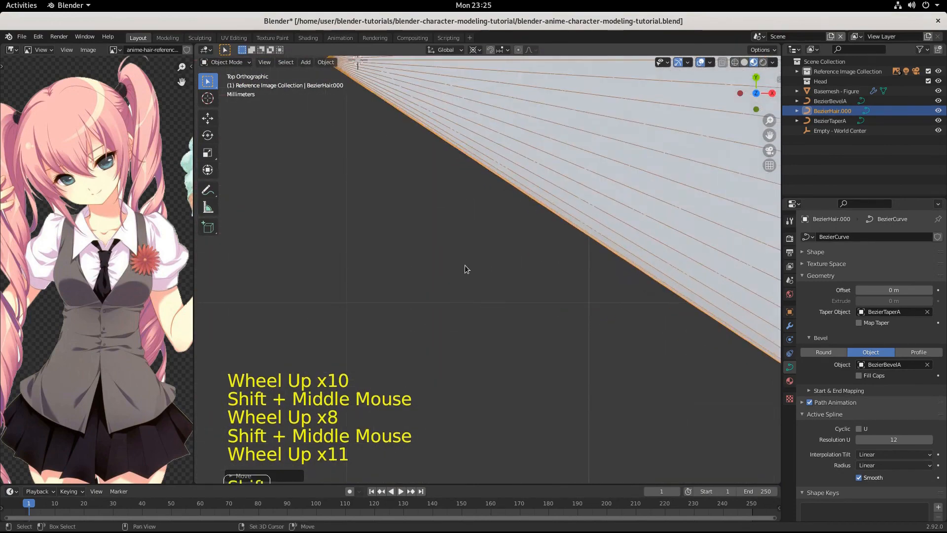
middle_click_drag(466, 268, 545, 434, "shift")
scroll(525, 370, "up", 4)
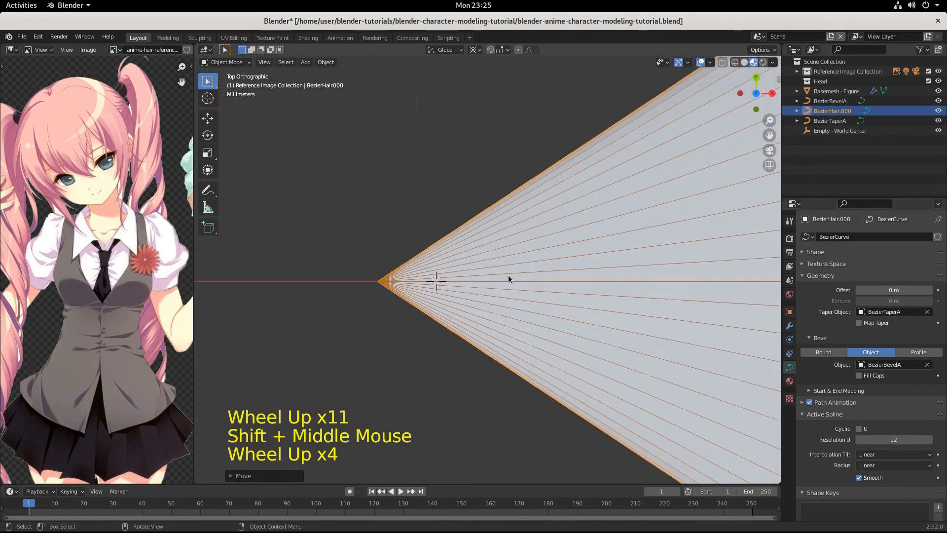
key("g")
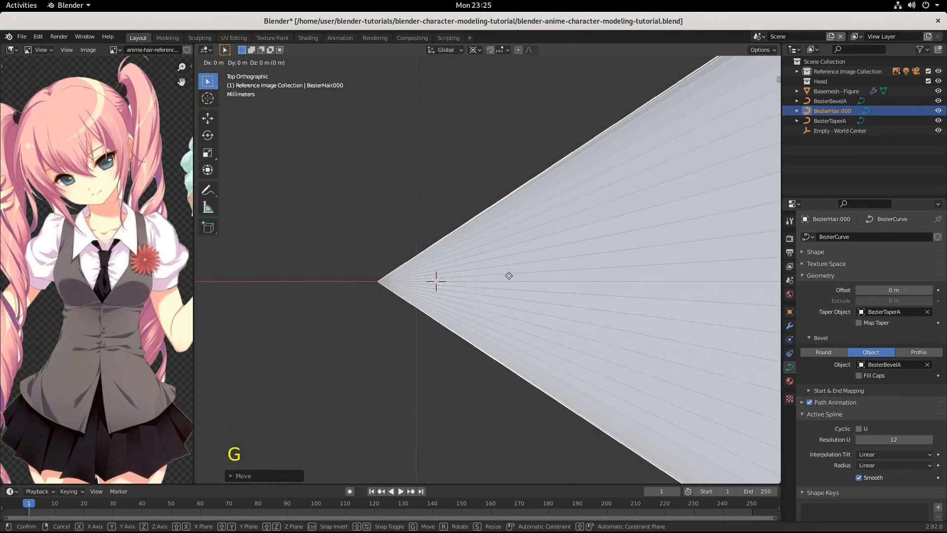
key("x")
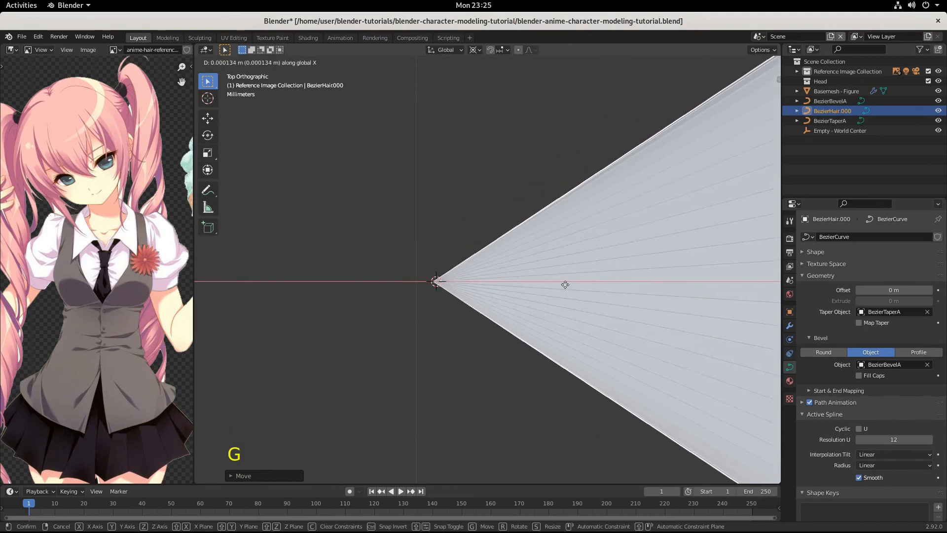
left_click(564, 283)
scroll(504, 317, "down", 9)
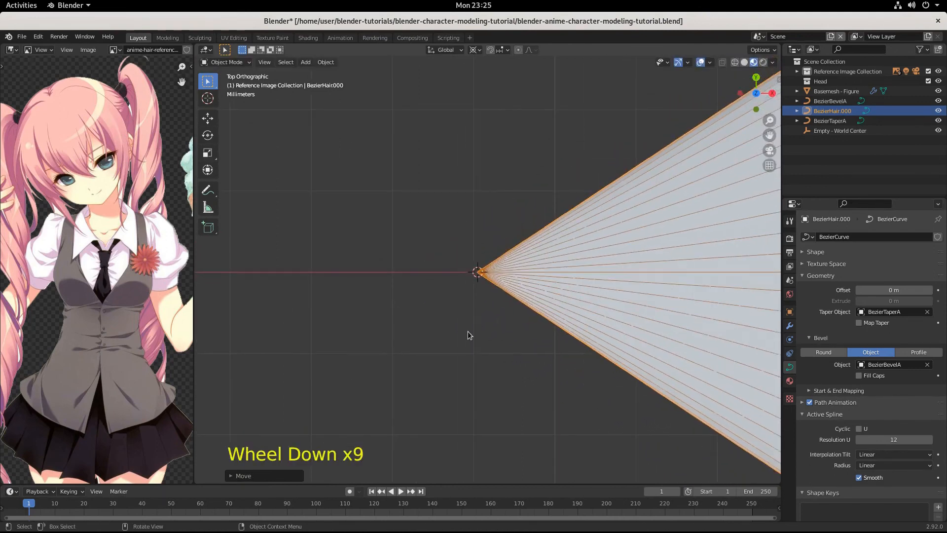
- Examine how the hair strand's tip lines up with the 3D cursor in front view and from a perspective angle
key("KP_1")
scroll(443, 380, "up", 1)
scroll(443, 380, "down", 6)
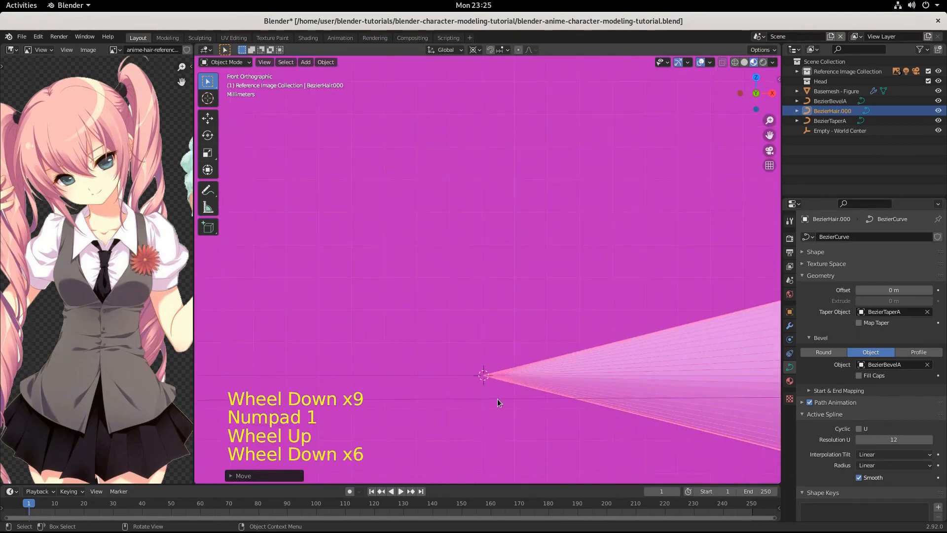
scroll(503, 404, "up", 4)
scroll(509, 409, "down", 3)
middle_click_drag(509, 427, 498, 401, "shift")
scroll(487, 339, "down", 4)
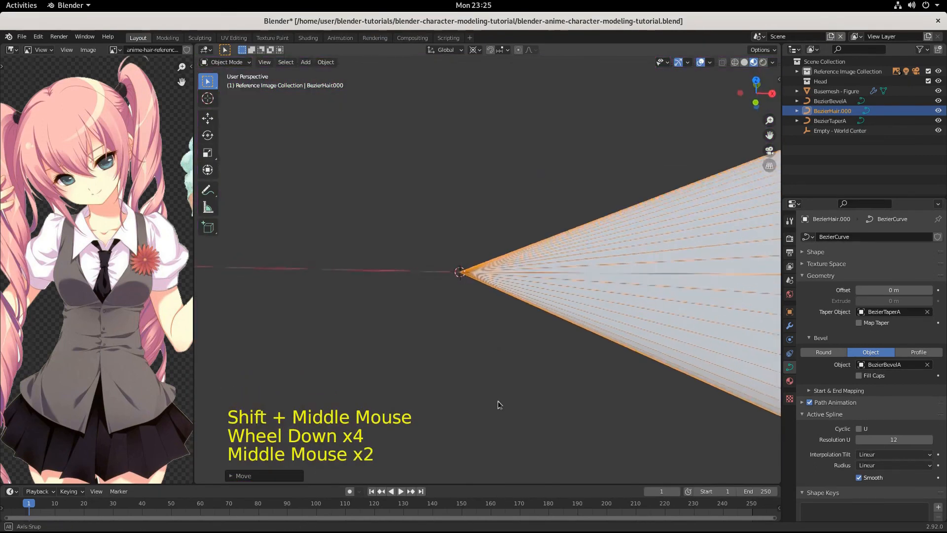
scroll(503, 393, "down", 3)
scroll(531, 378, "down", 5)
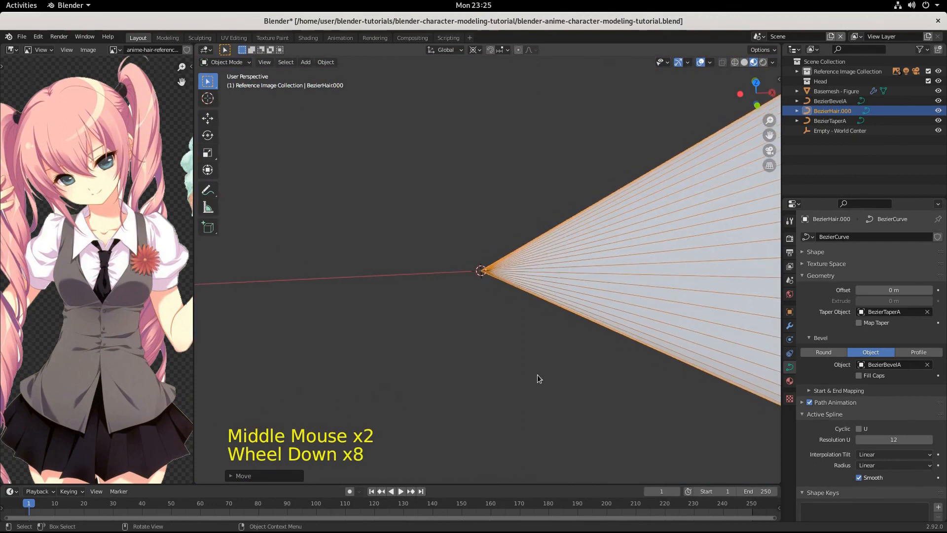
- Set the hair strand's origin to the 3D cursor at its tip
scroll(536, 363, "down", 6)
scroll(614, 330, "down", 6)
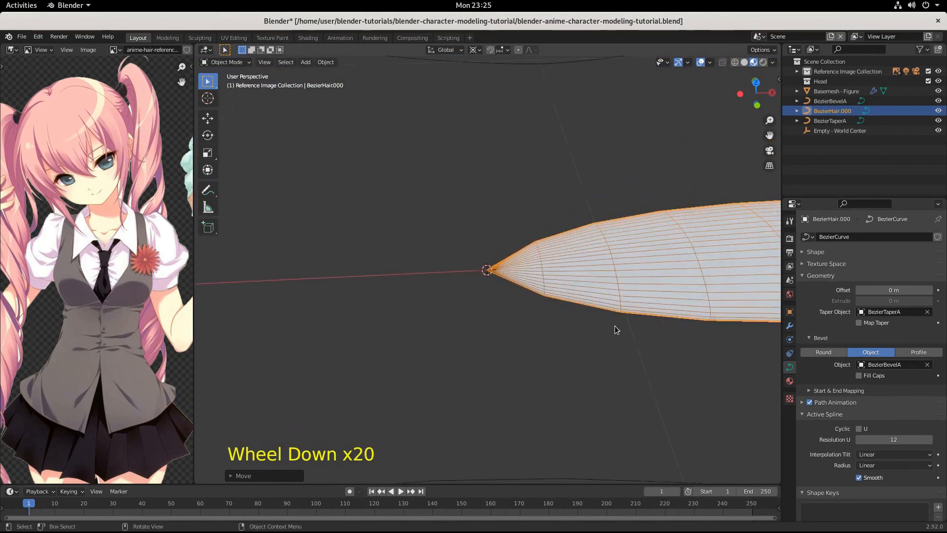
scroll(656, 311, "down", 3)
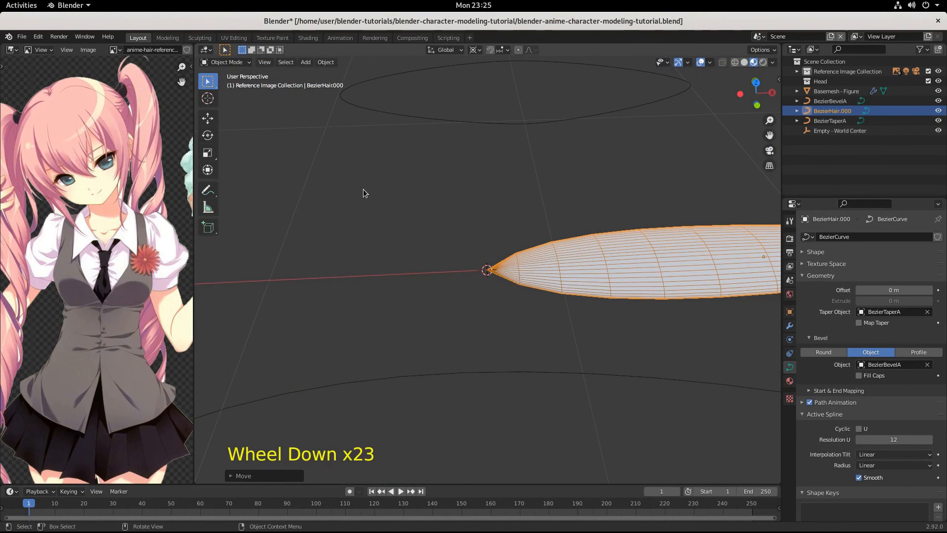
left_click(327, 64)
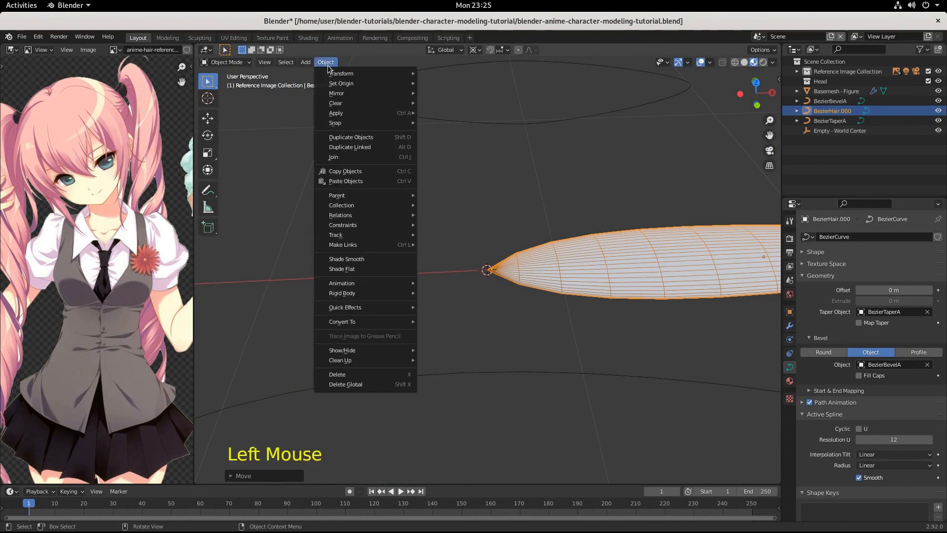
mouse_move(337, 85)
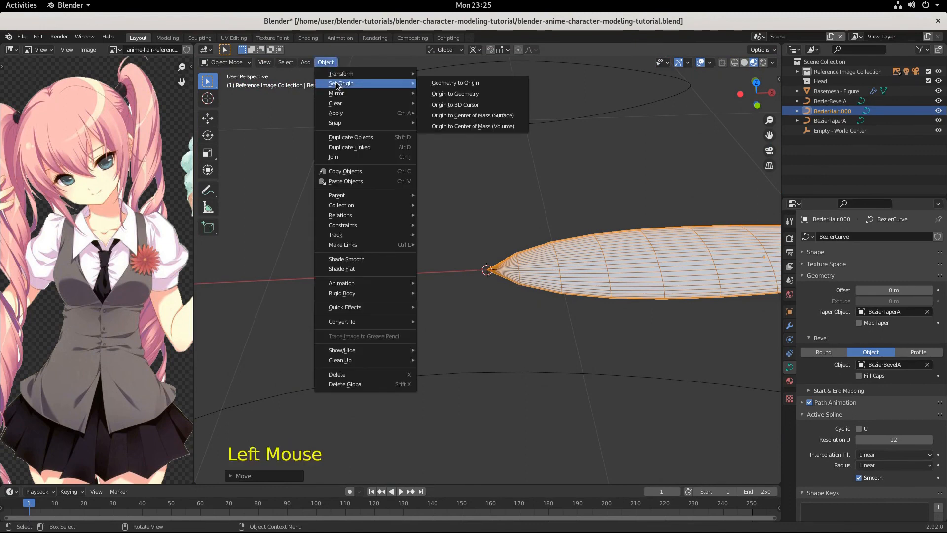
left_click(480, 105)
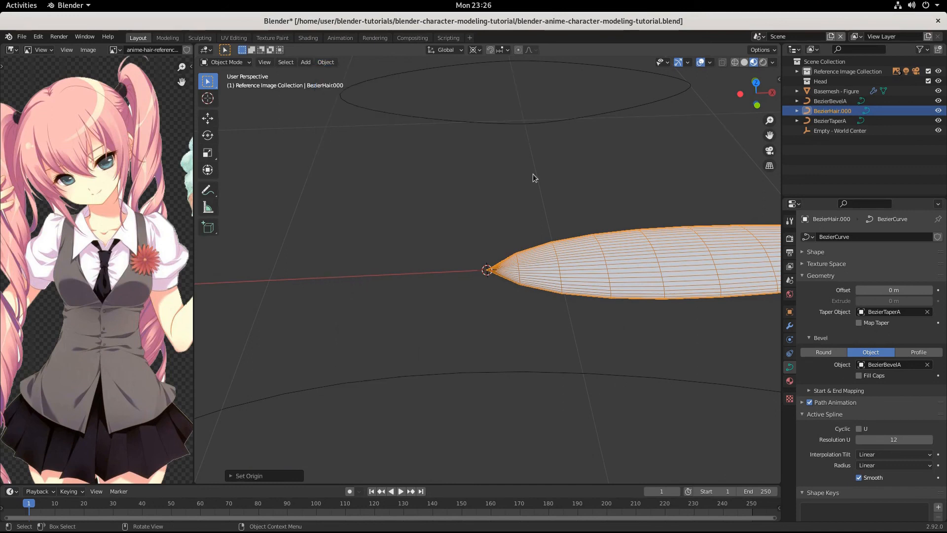
- Inspect the strand's origin at its tip up close, and examine the whole strand beside the figure in front view
scroll(587, 270, "down", 1)
scroll(588, 276, "up", 5)
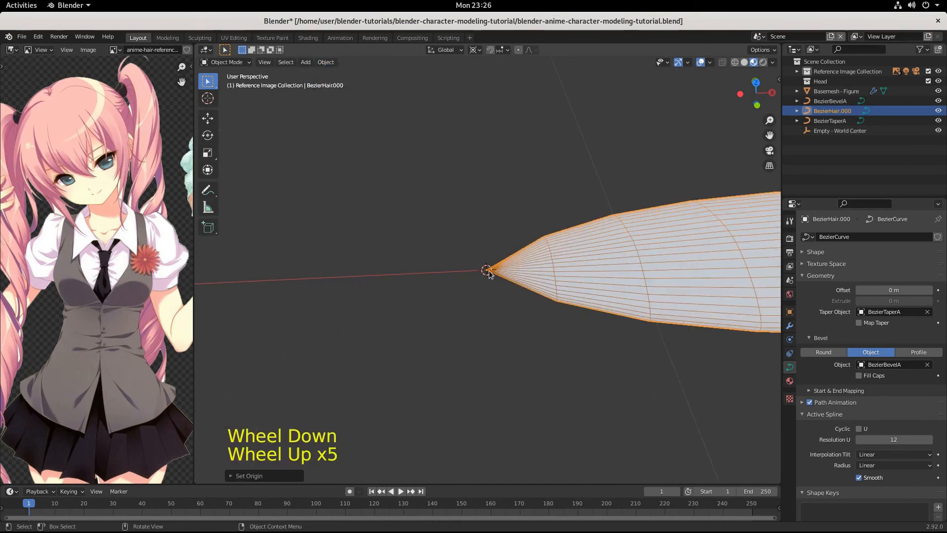
scroll(586, 289, "down", 5)
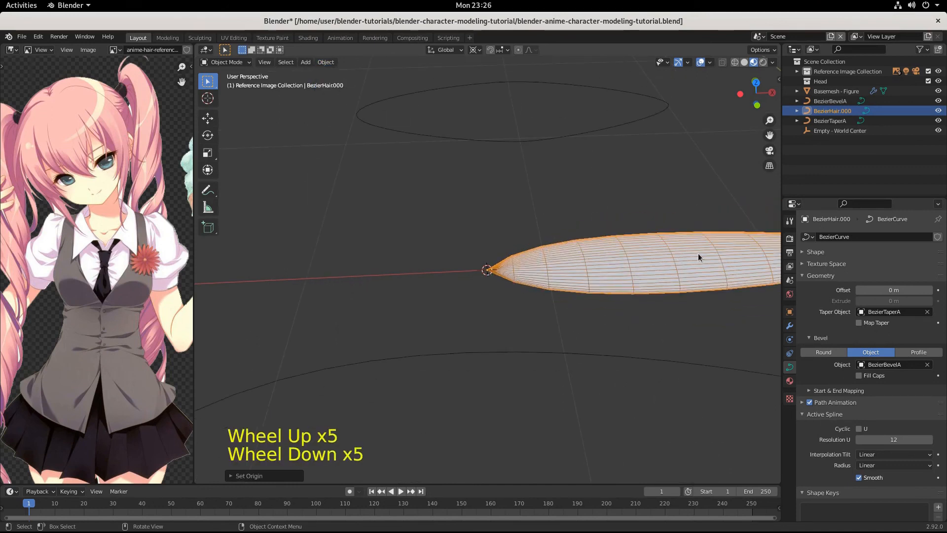
scroll(470, 299, "down", 4)
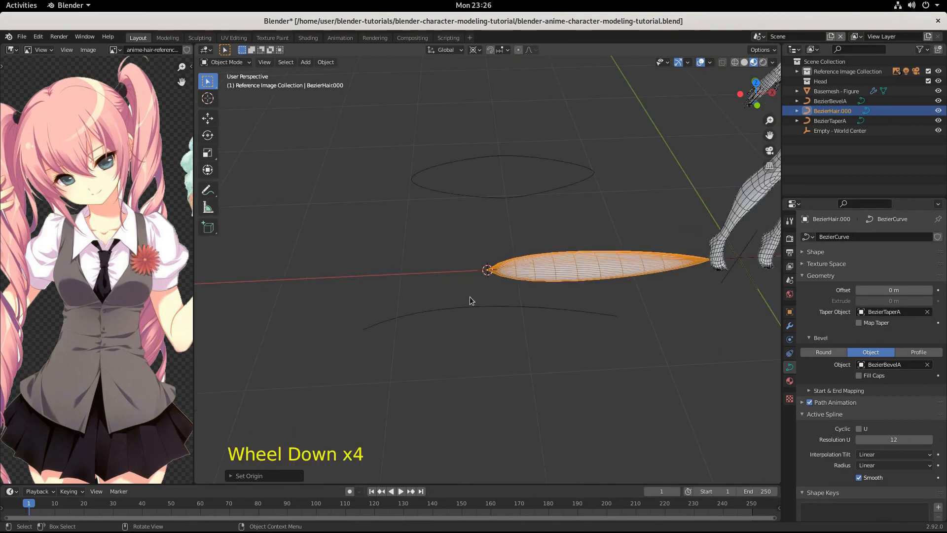
left_click(478, 50)
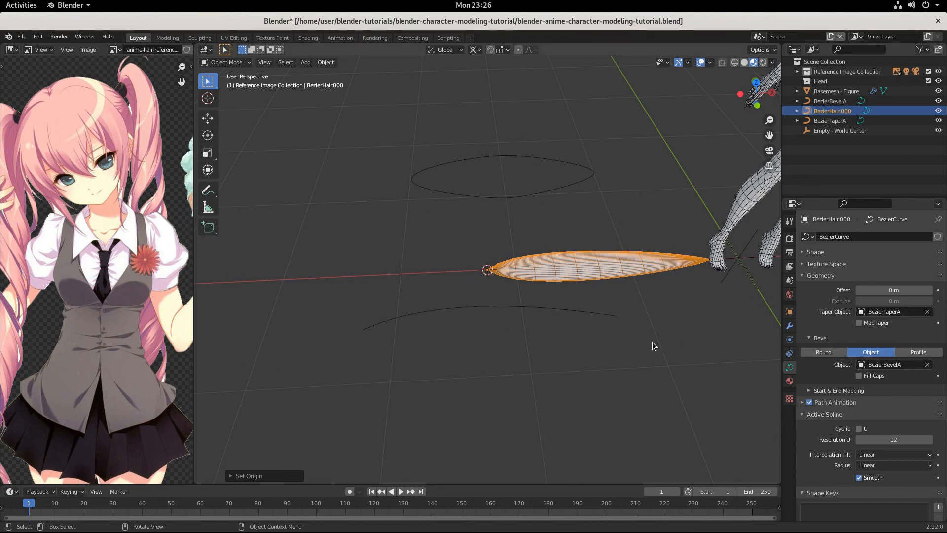
key("KP_1")
scroll(638, 39, "down", 1)
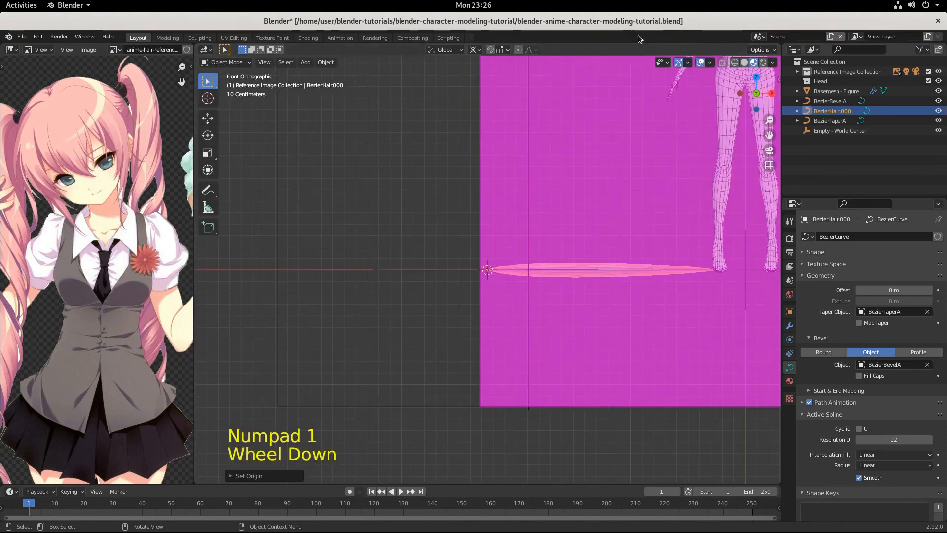
scroll(647, 210, "down", 4)
middle_click_drag(622, 201, 537, 240, "shift")
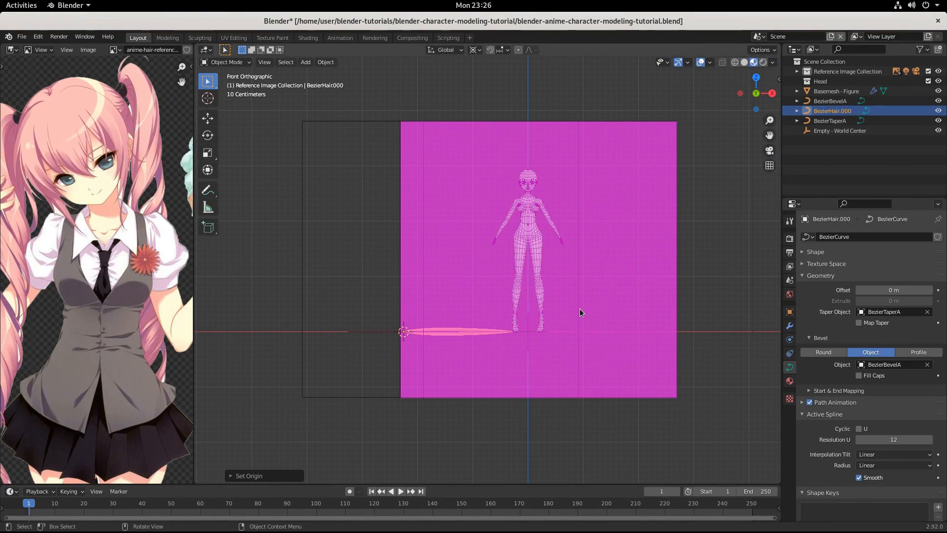
scroll(579, 310, "up", 3)
scroll(579, 308, "down", 2)
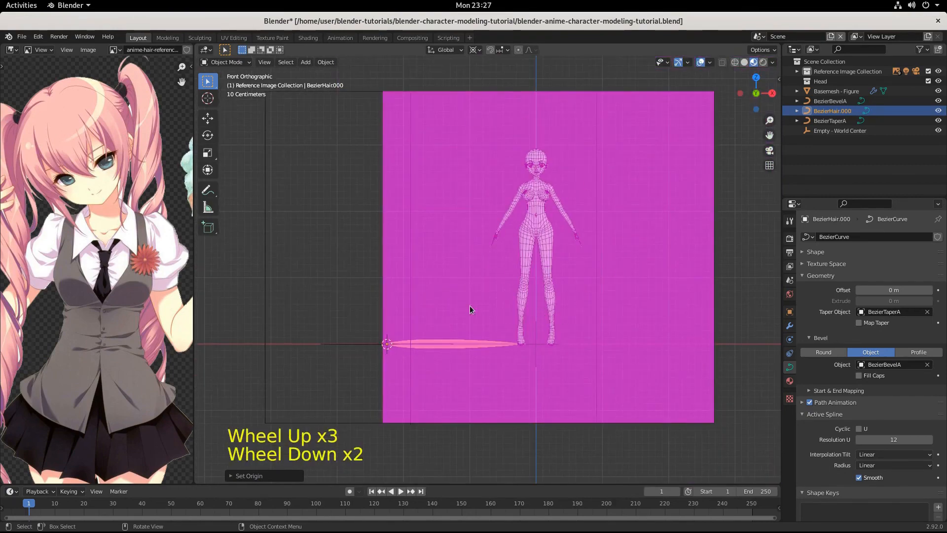
- Try rotating the hair strand freely around its origin at the tip
middle_click_drag(522, 283, 467, 335)
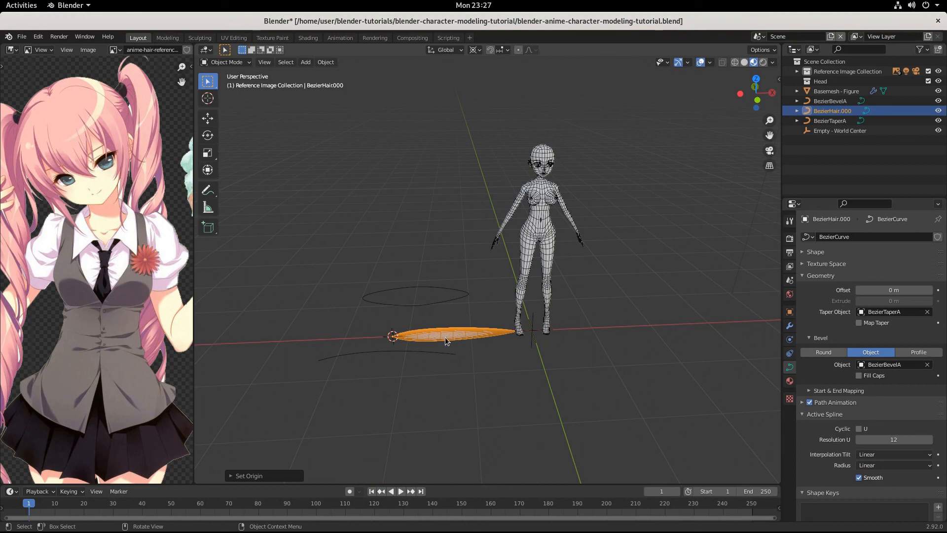
key("r")
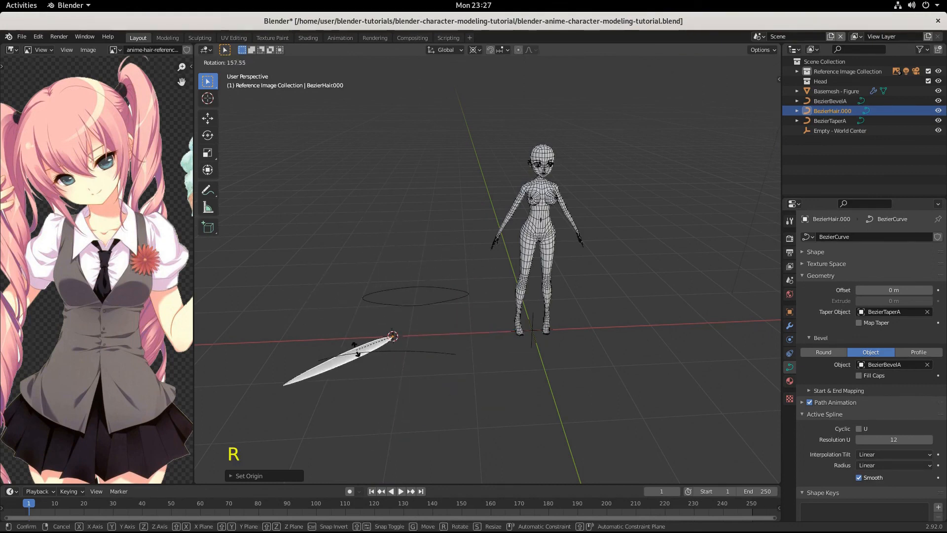
left_click(362, 356)
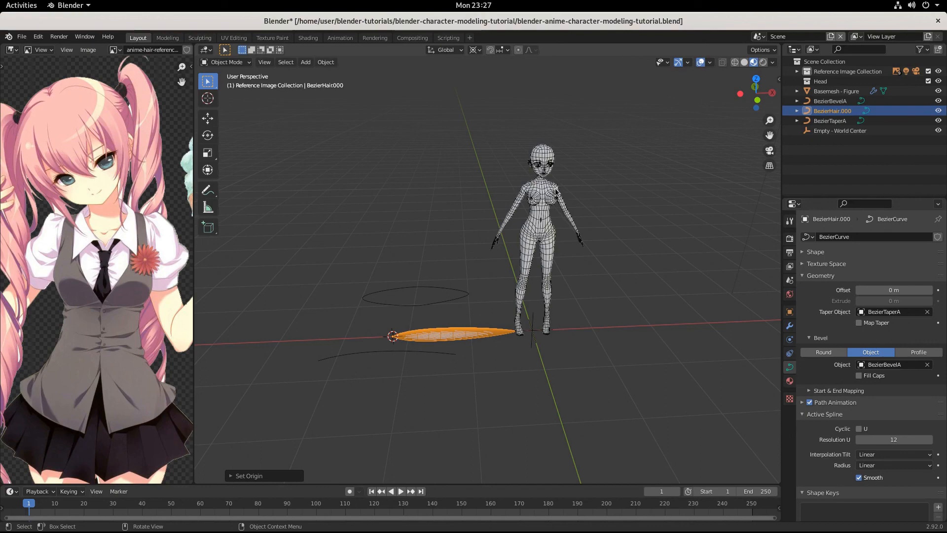
scroll(446, 281, "up", 6)
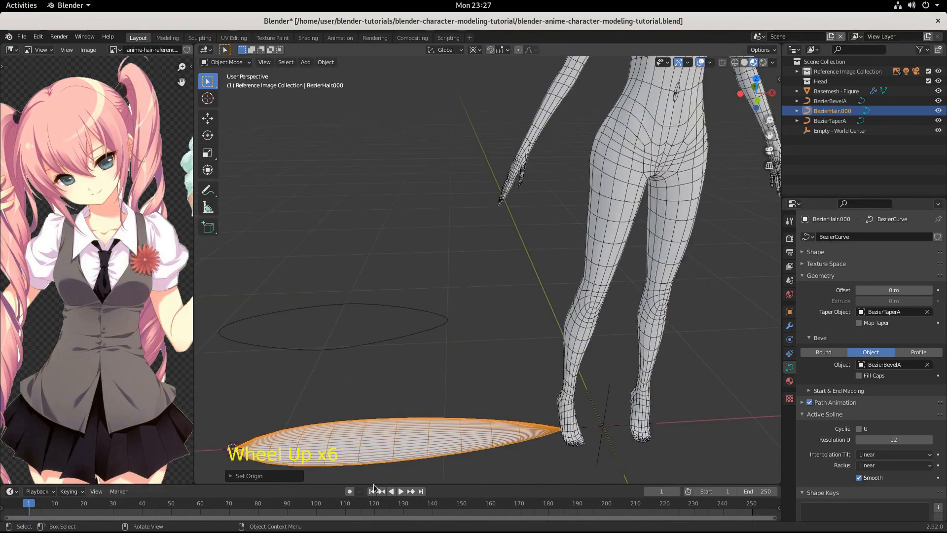
middle_click_drag(447, 282, 398, 18, "shift")
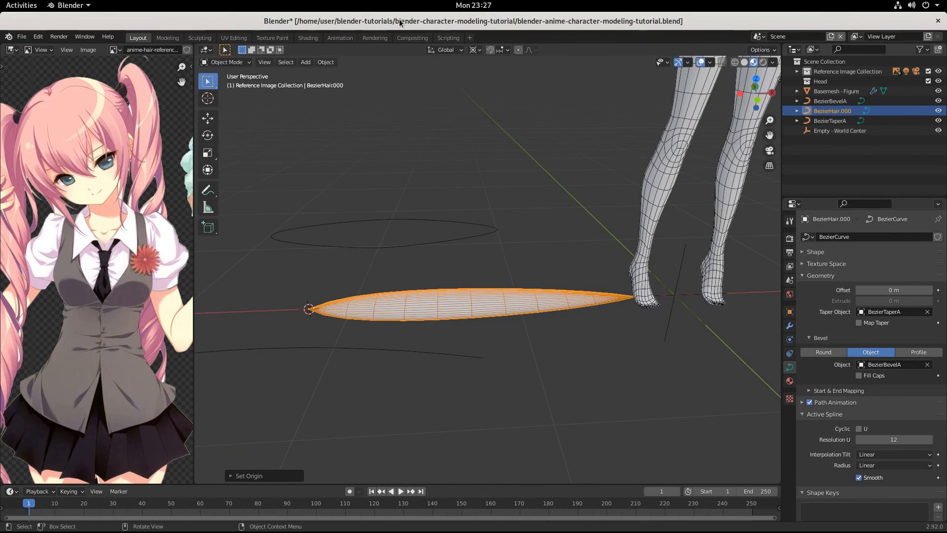